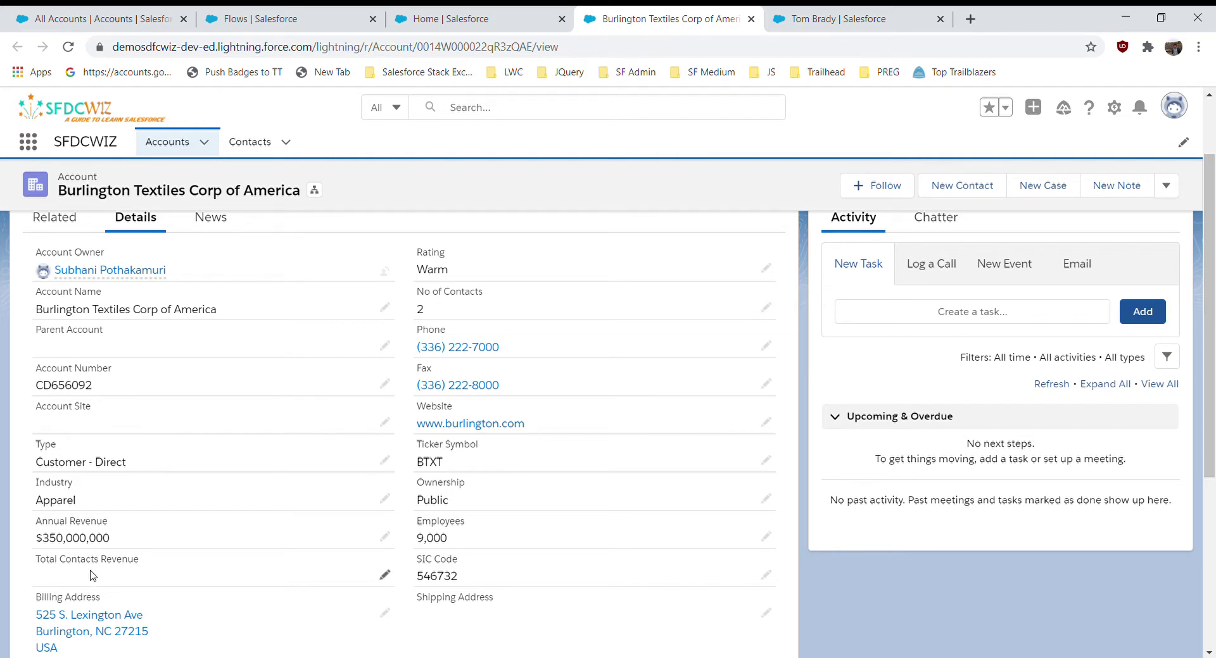
- Check the contact and the Burlington Textiles account records, then switch to the Flows setup page
click(832, 21)
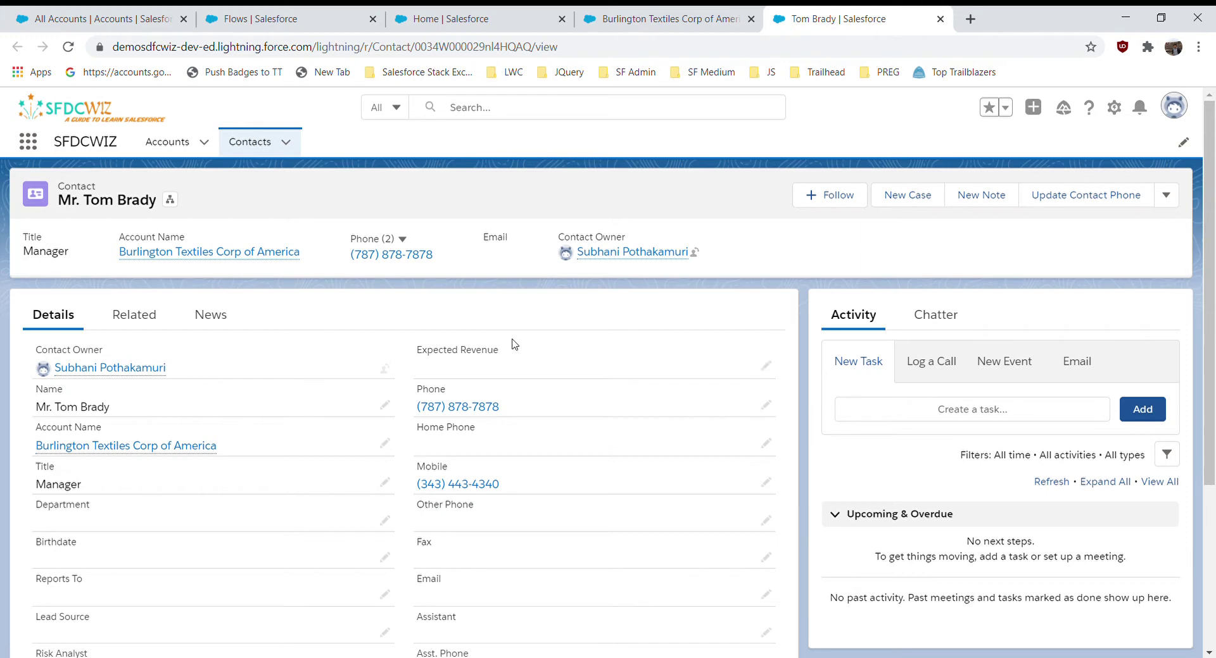
click(662, 19)
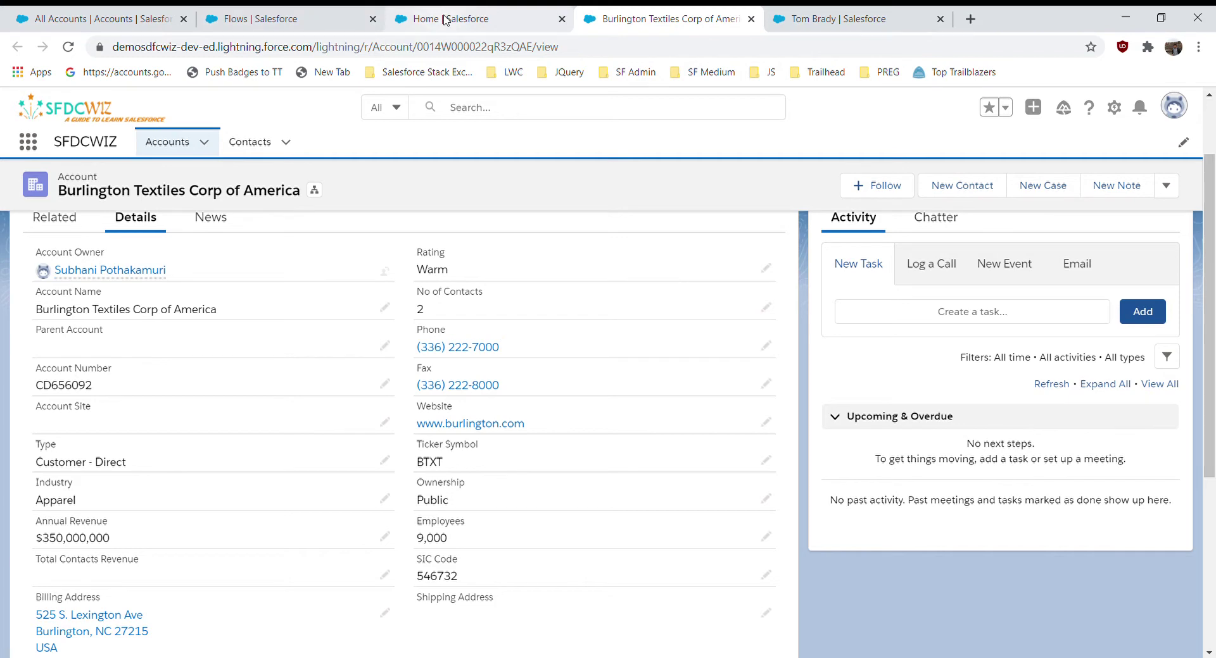
click(328, 18)
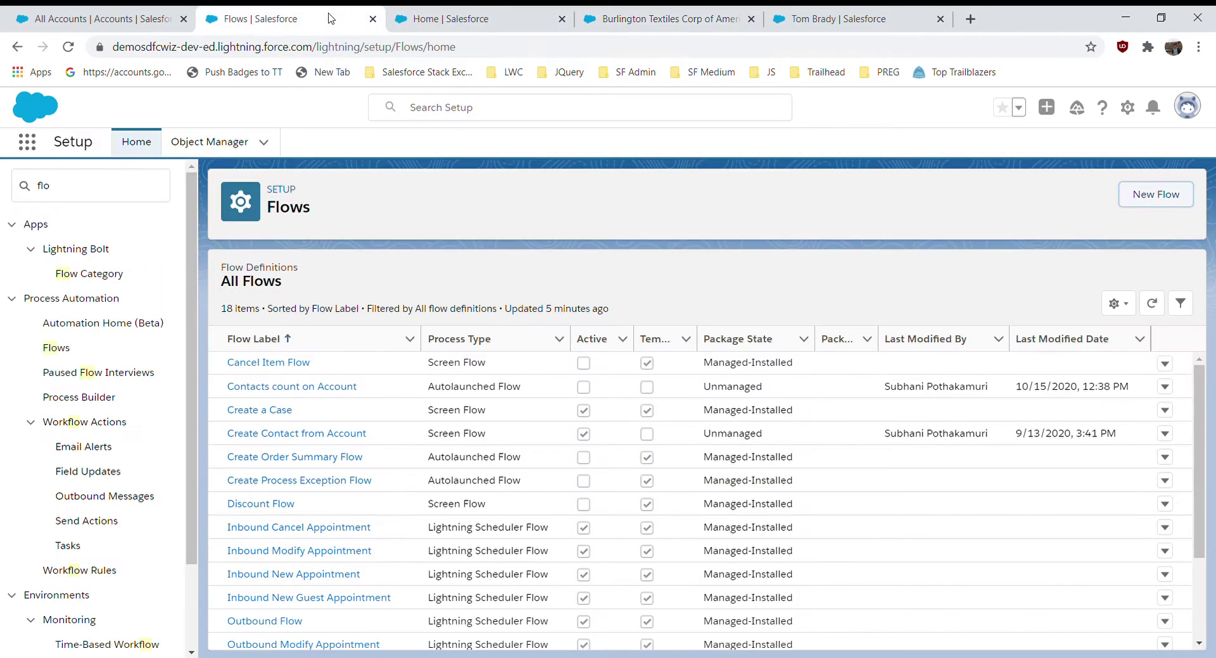
- Filter Quick Find to 'flo', open the Flows list and start a New Flow
click(89, 196)
key(BackSpace)
key(BackSpace)
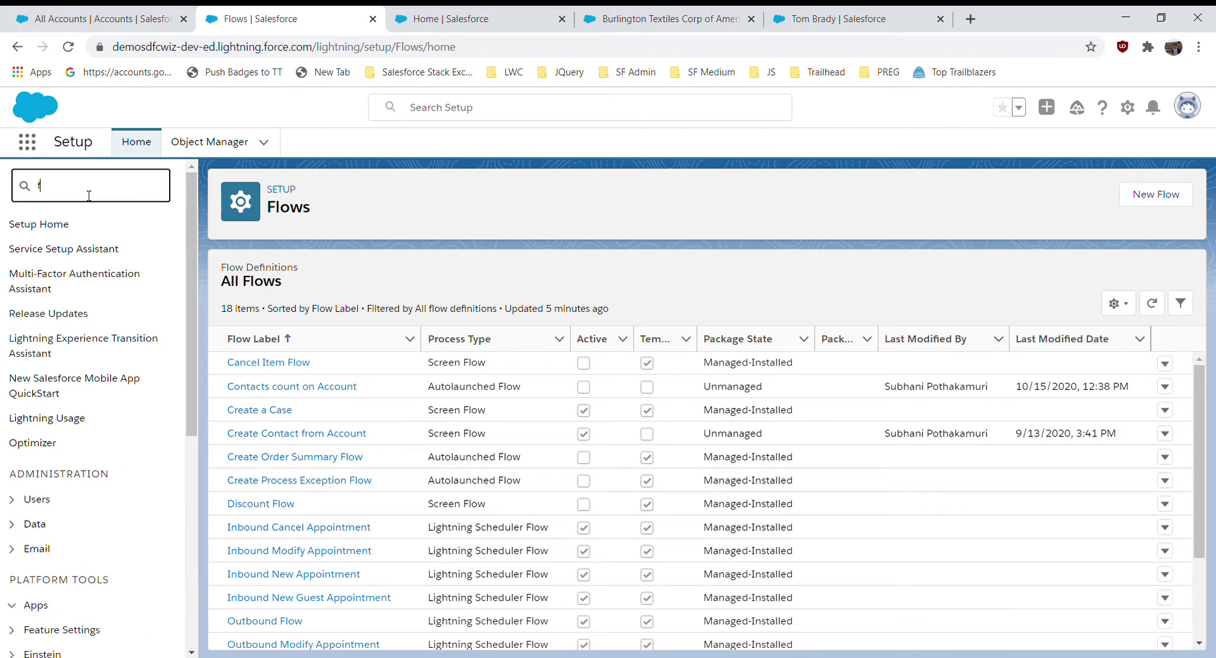
text(lo)
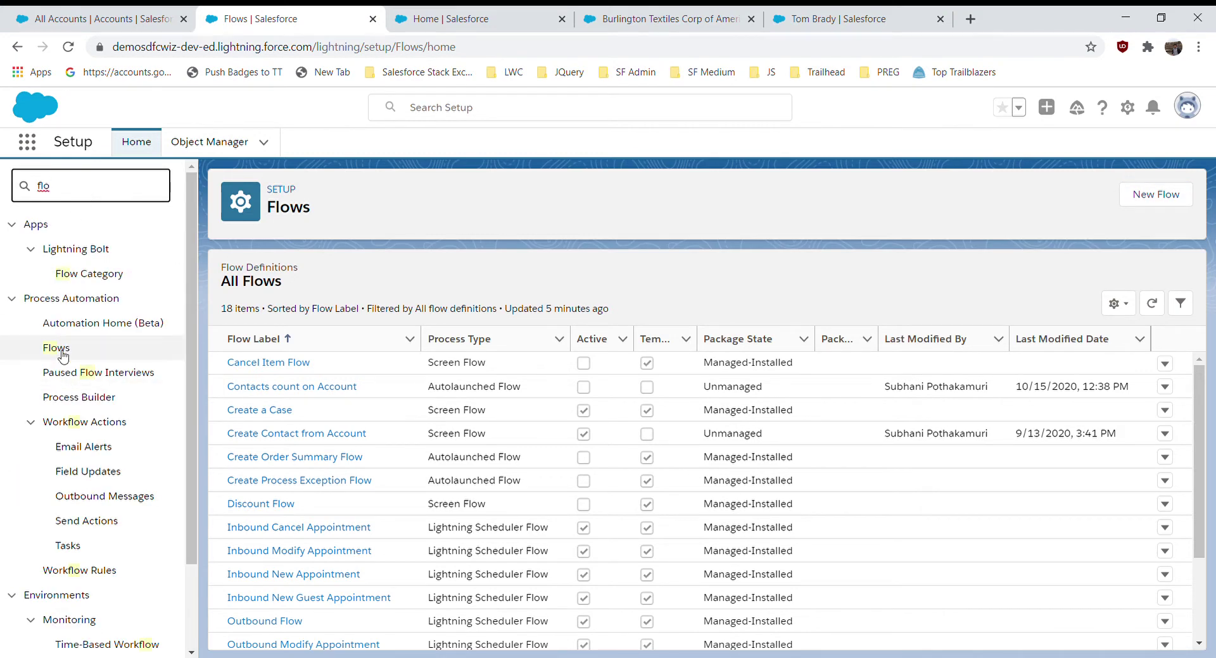
click(62, 352)
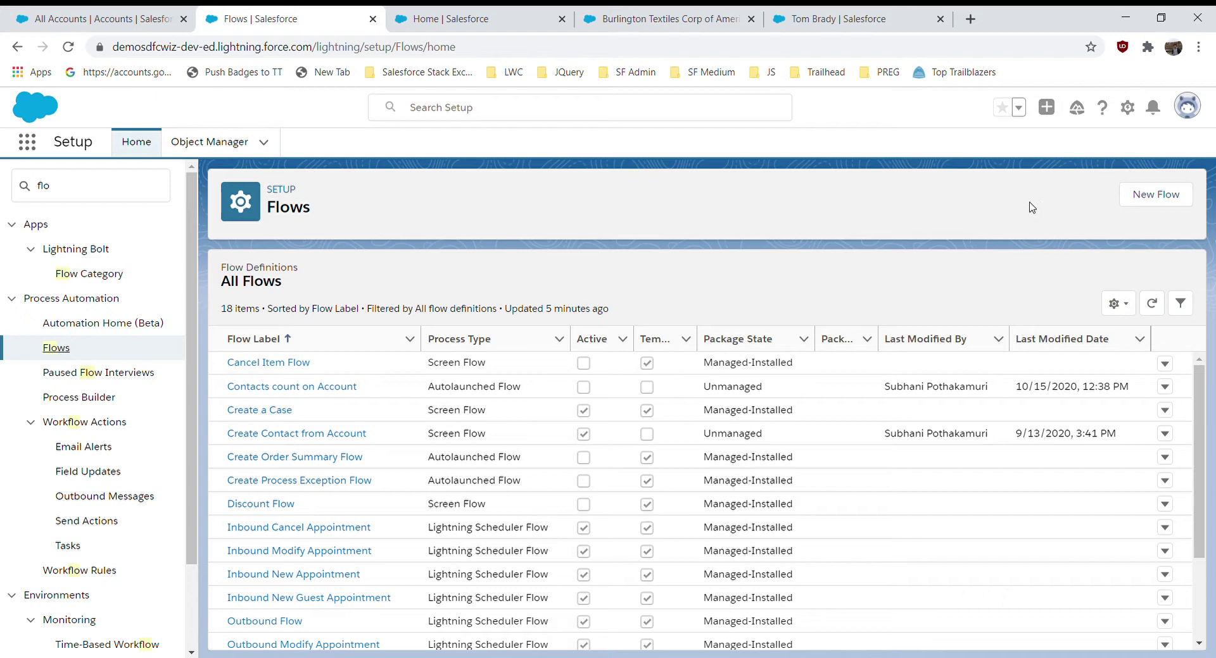
click(1157, 198)
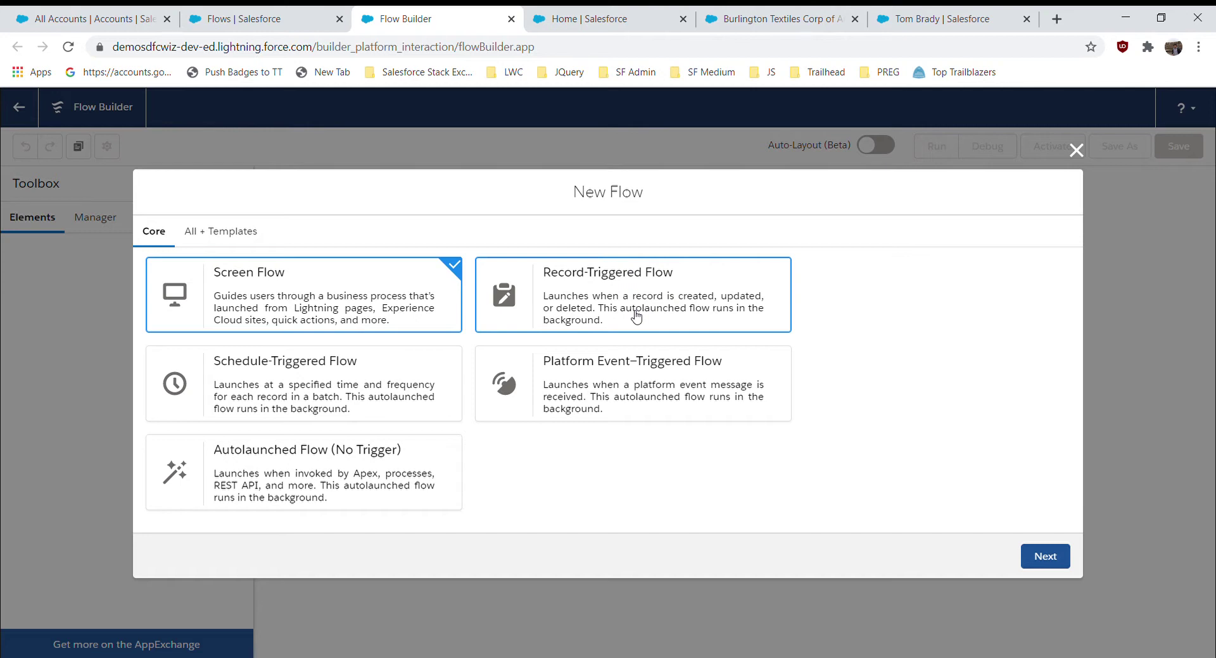
- Create a Record-Triggered Flow built on a Freeform canvas
click(594, 303)
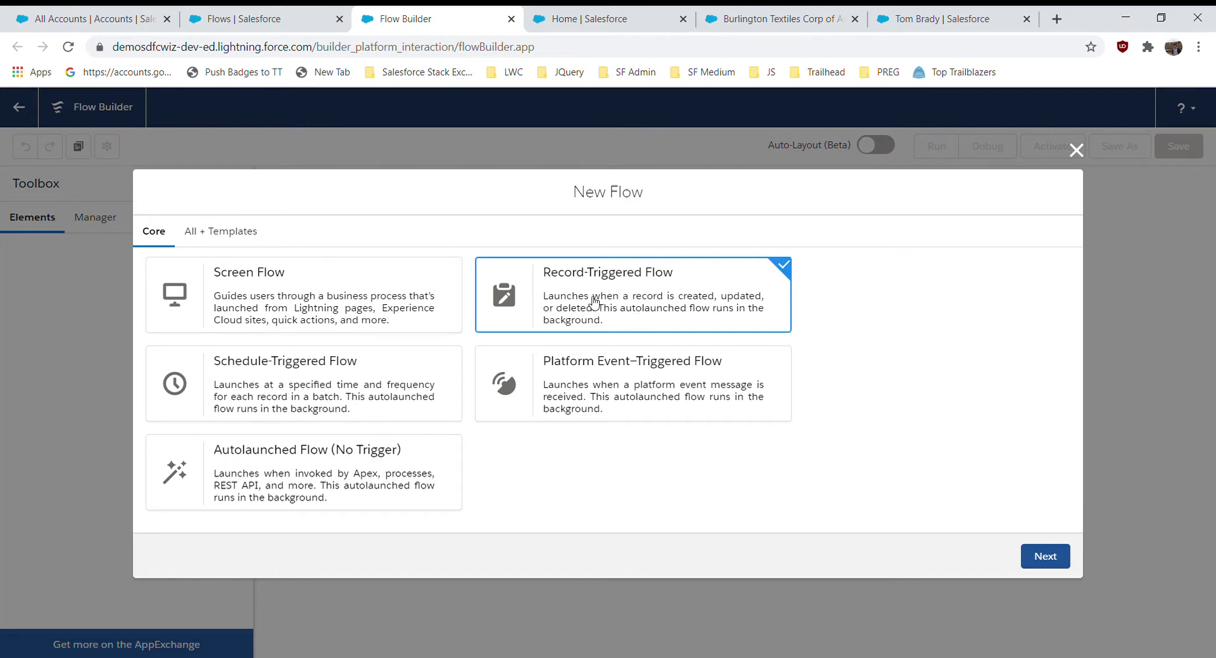
click(1046, 557)
click(515, 318)
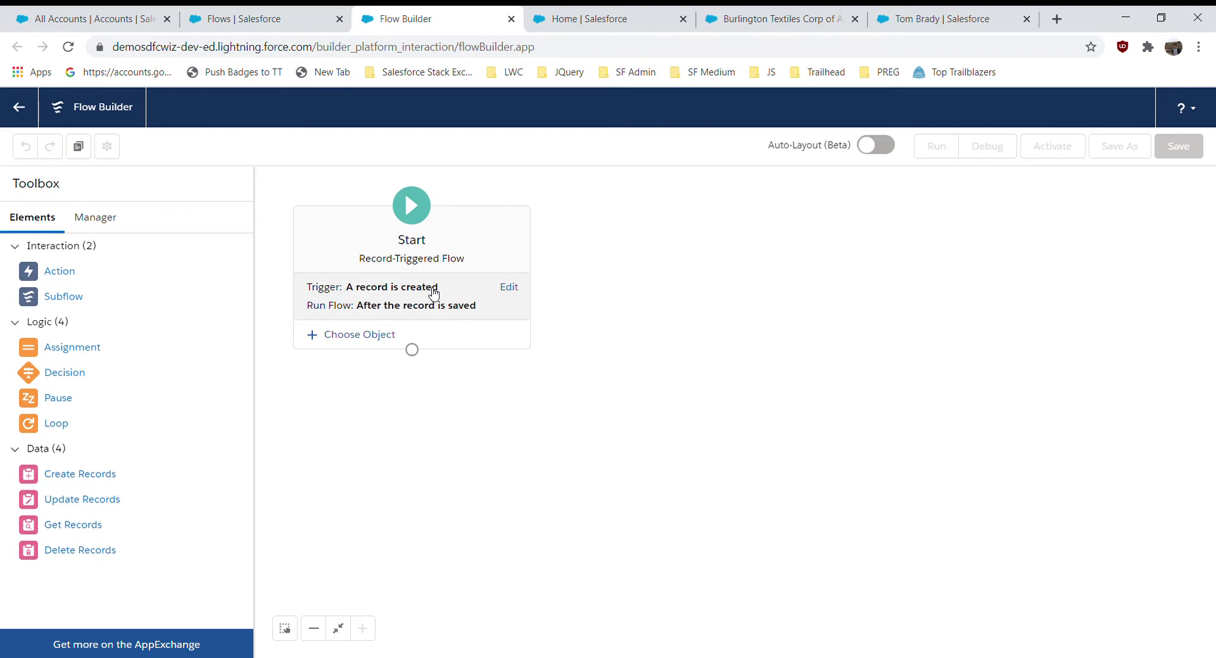
- Set the Start trigger to 'A record is created or updated'
click(509, 288)
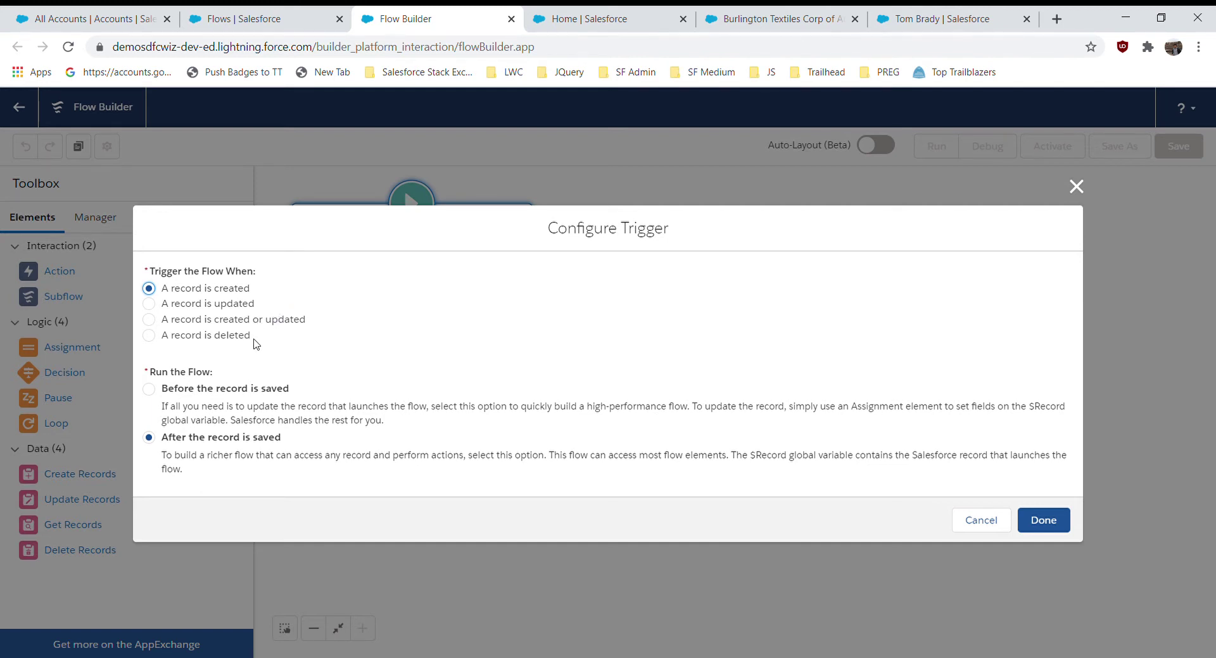
click(301, 325)
click(1053, 523)
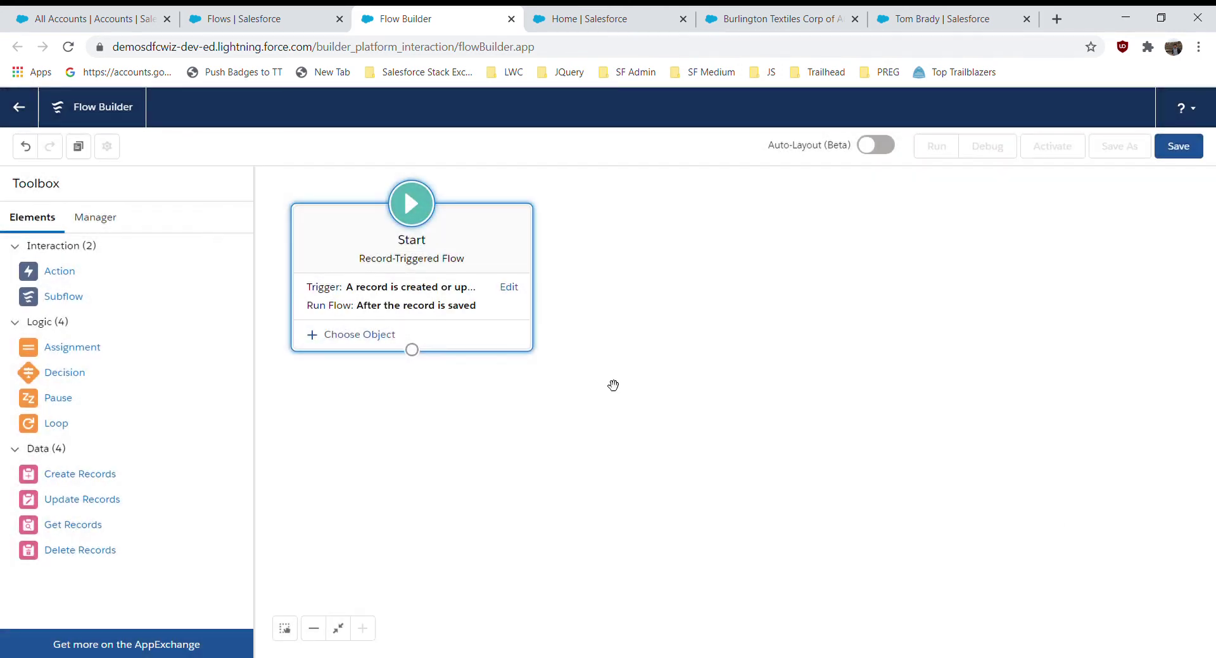
- Make Contact the flow's triggering object
click(358, 337)
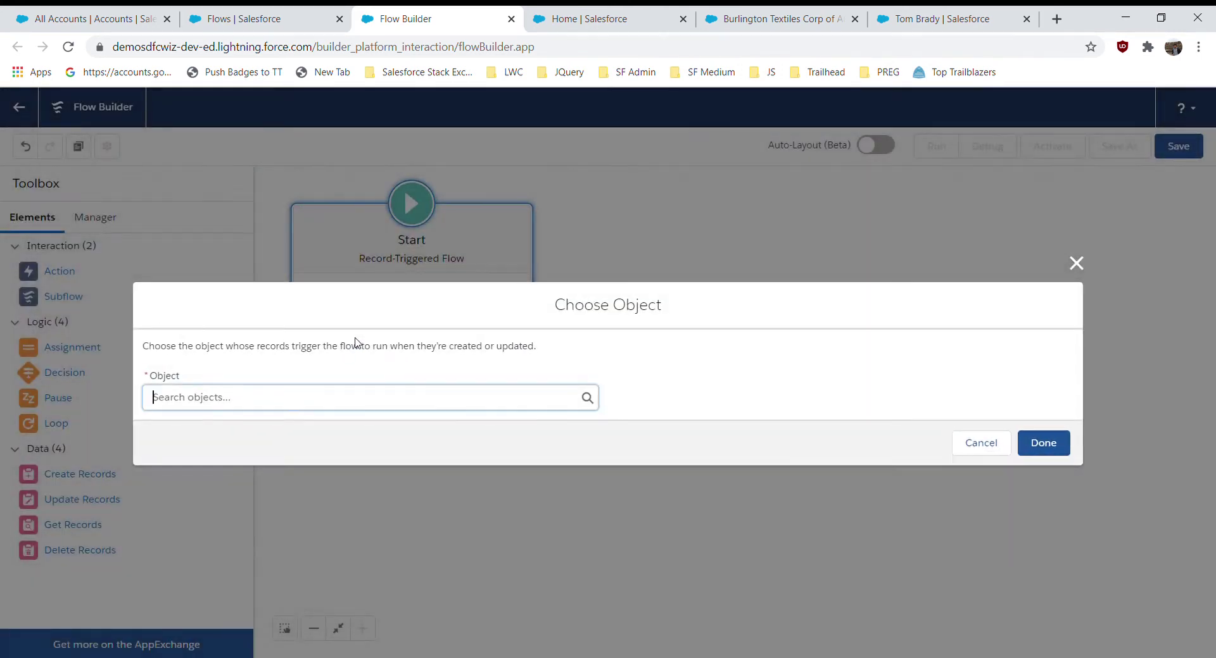
click(294, 398)
text(con)
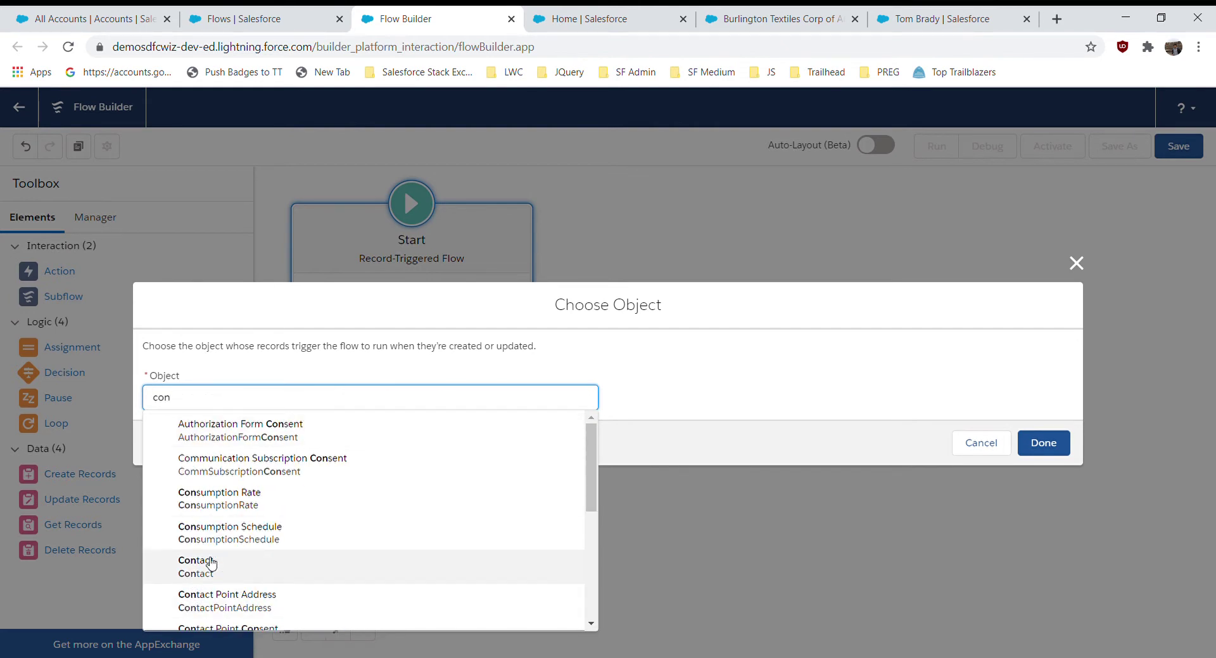
click(209, 563)
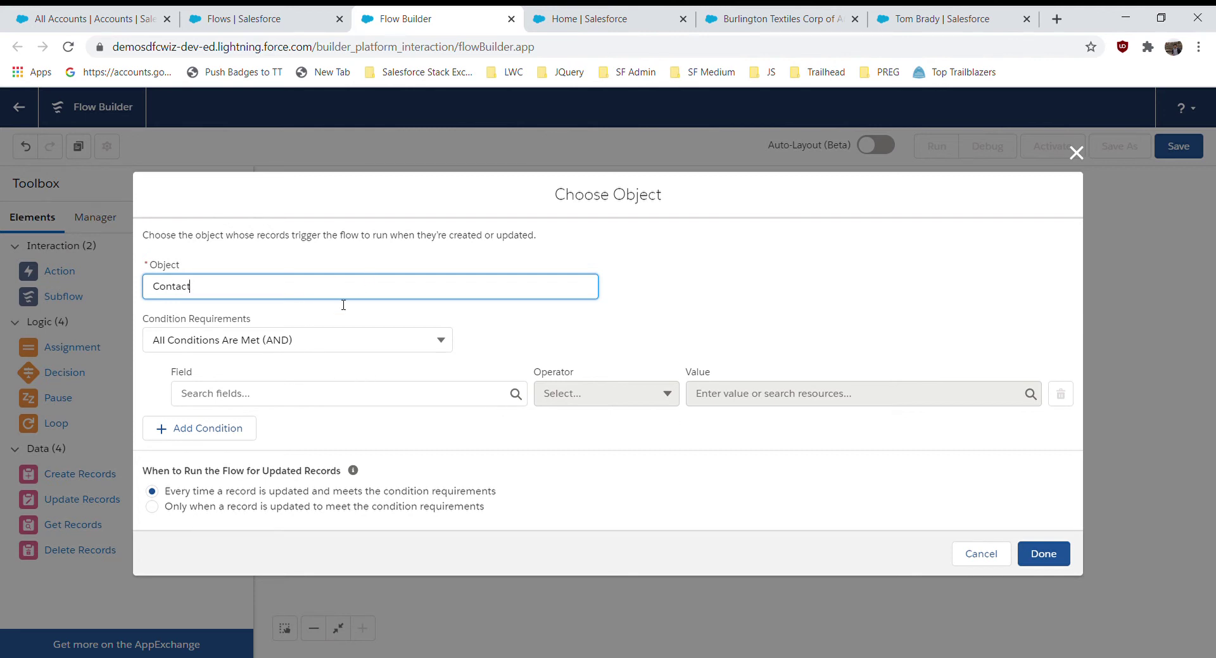
- Add the entry condition AccountId Does Not Equal $GlobalConstant.EmptyString and confirm the Start settings
click(273, 399)
text(ac)
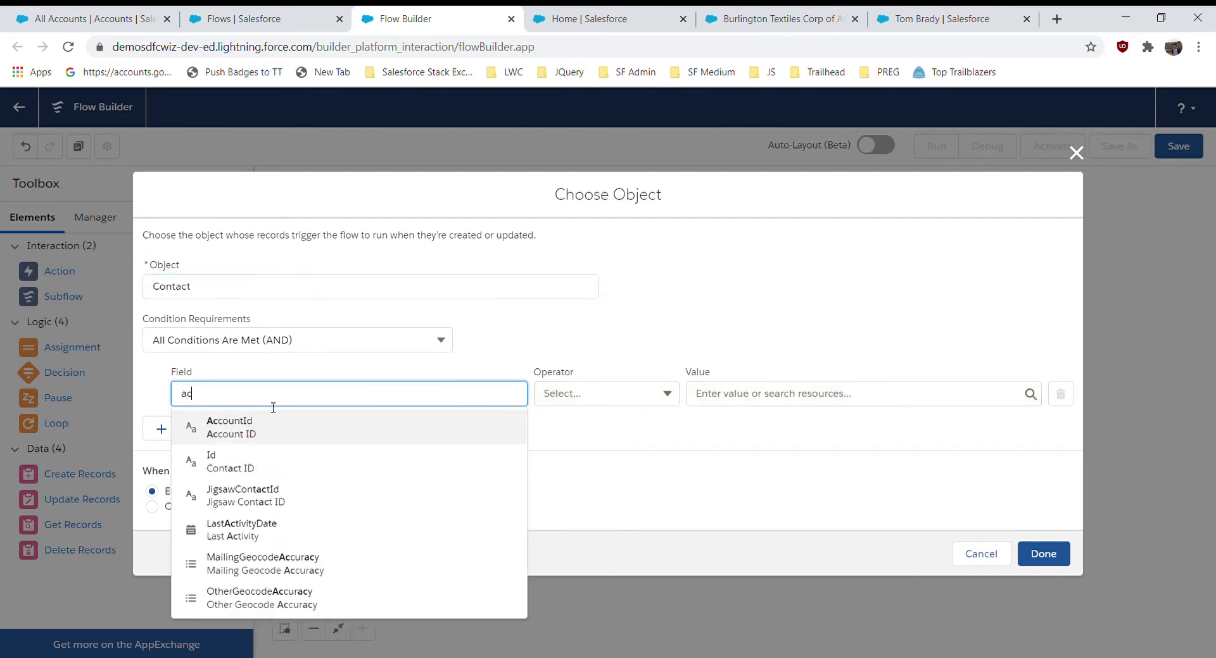
text(c)
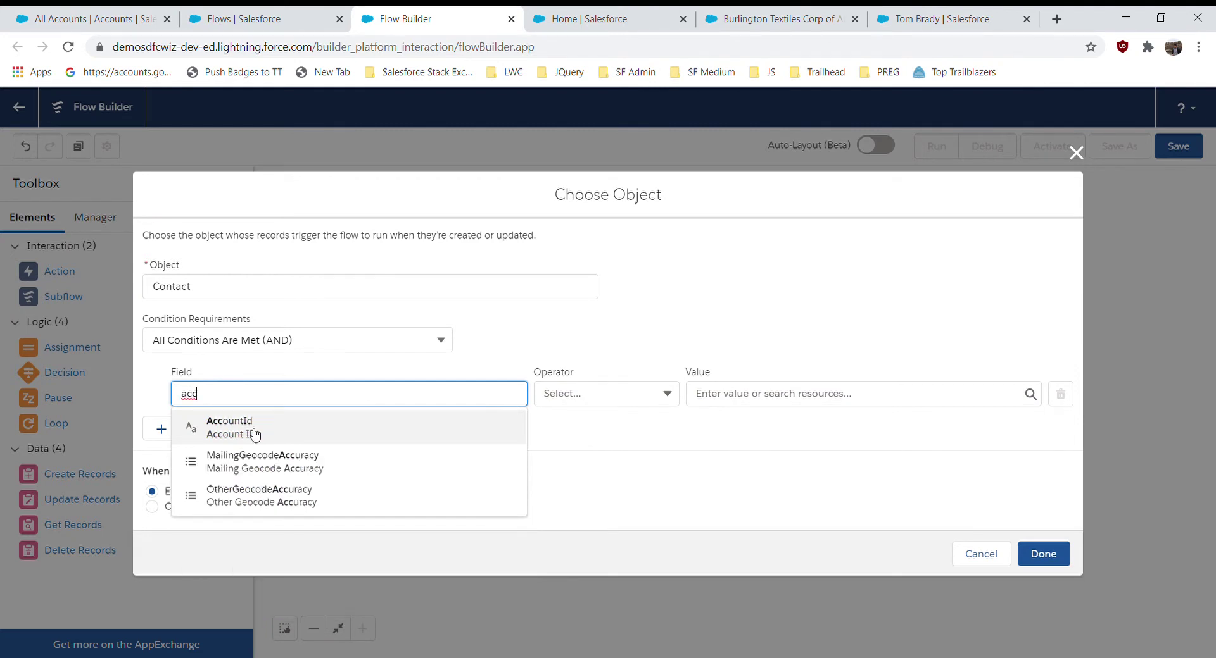
click(254, 434)
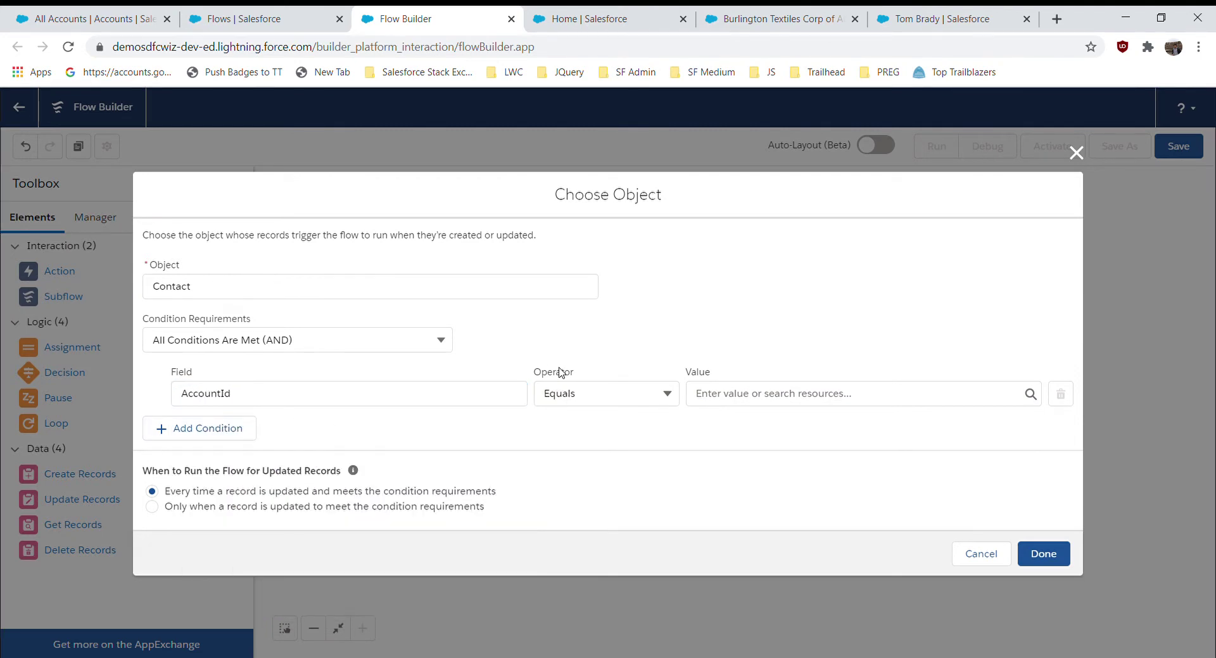
click(576, 394)
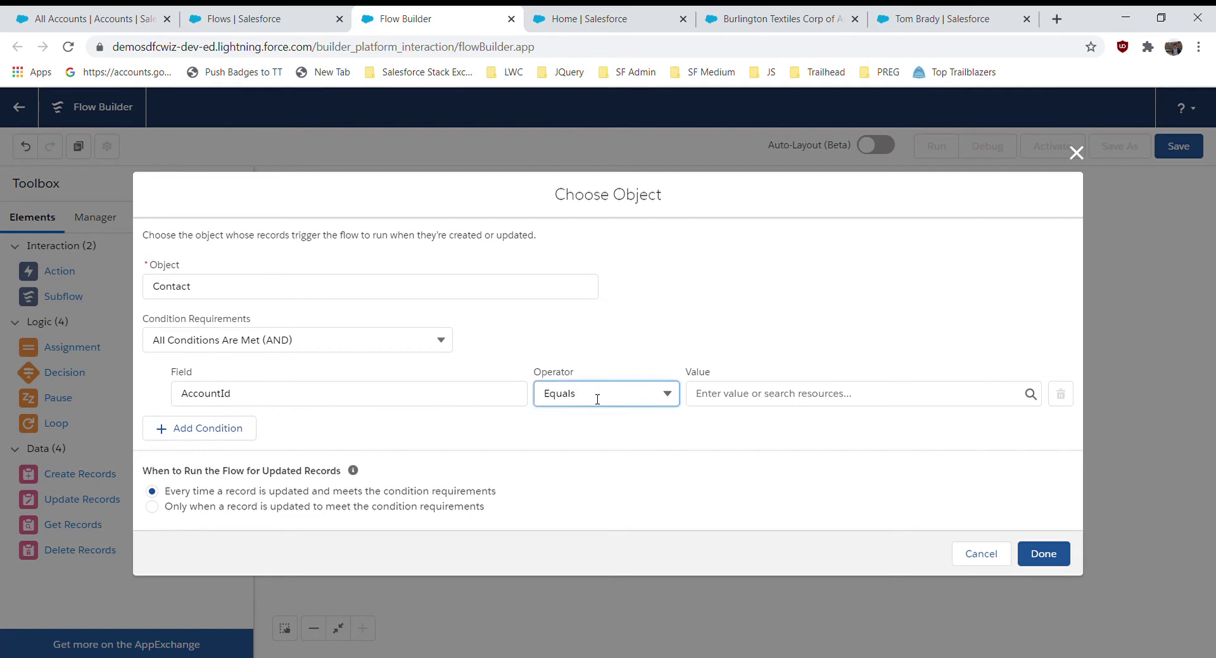
click(609, 451)
click(762, 387)
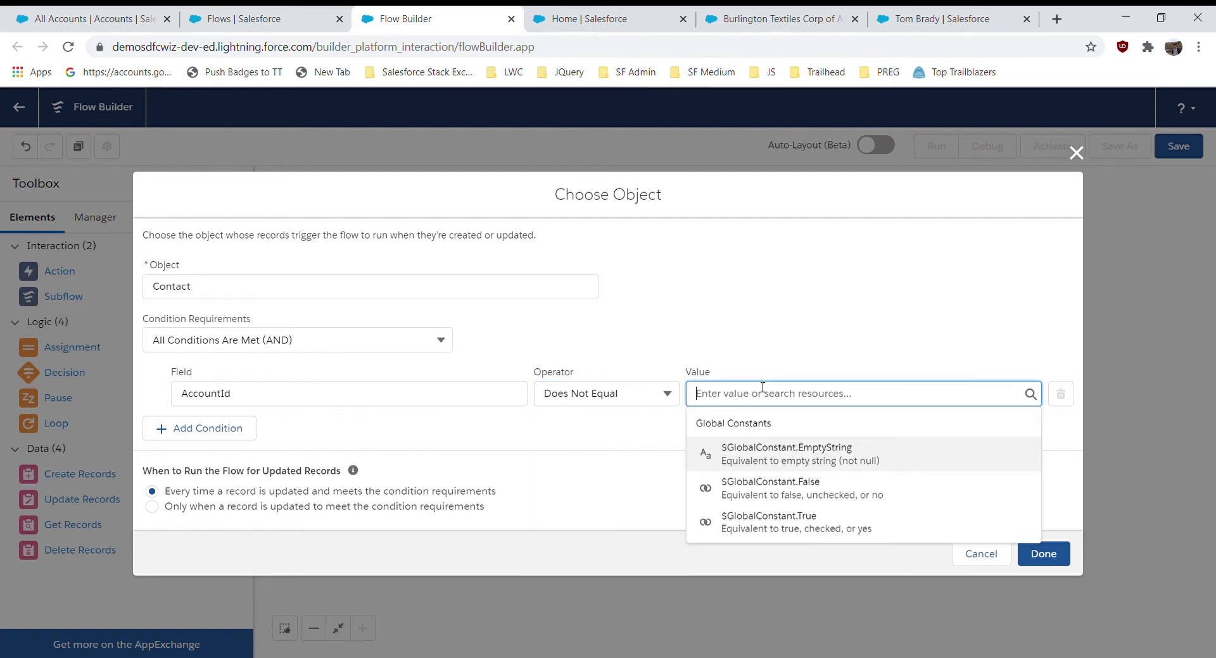
click(789, 464)
click(760, 344)
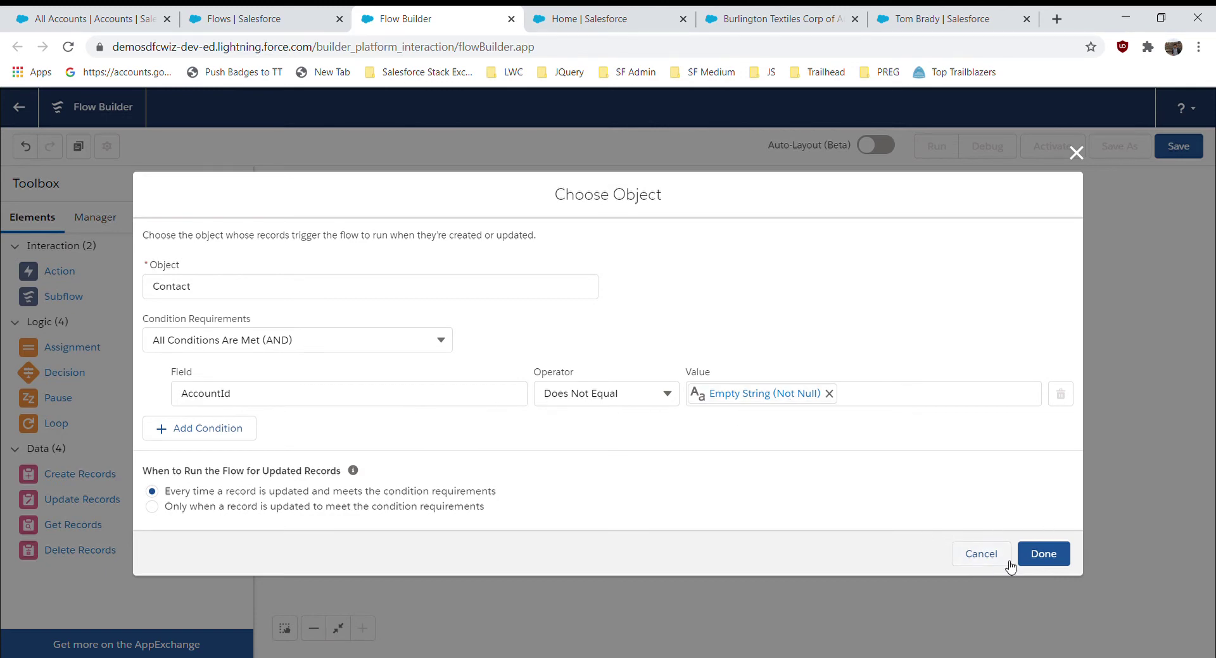
click(1046, 560)
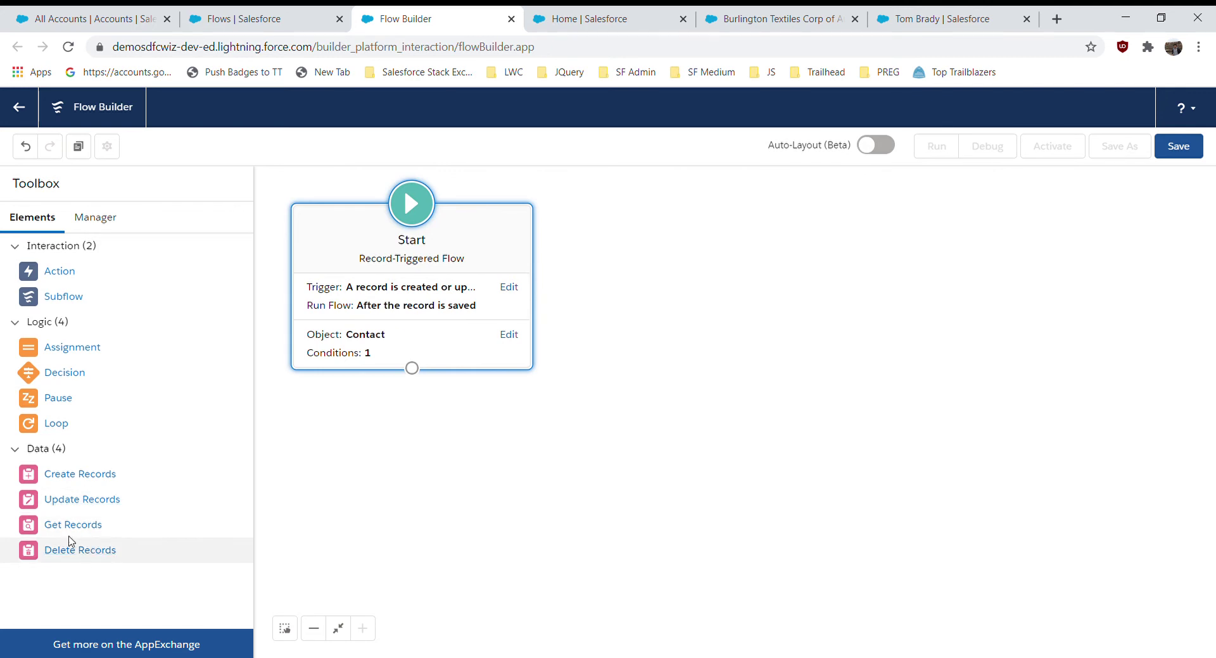
drag(66, 527, 632, 264)
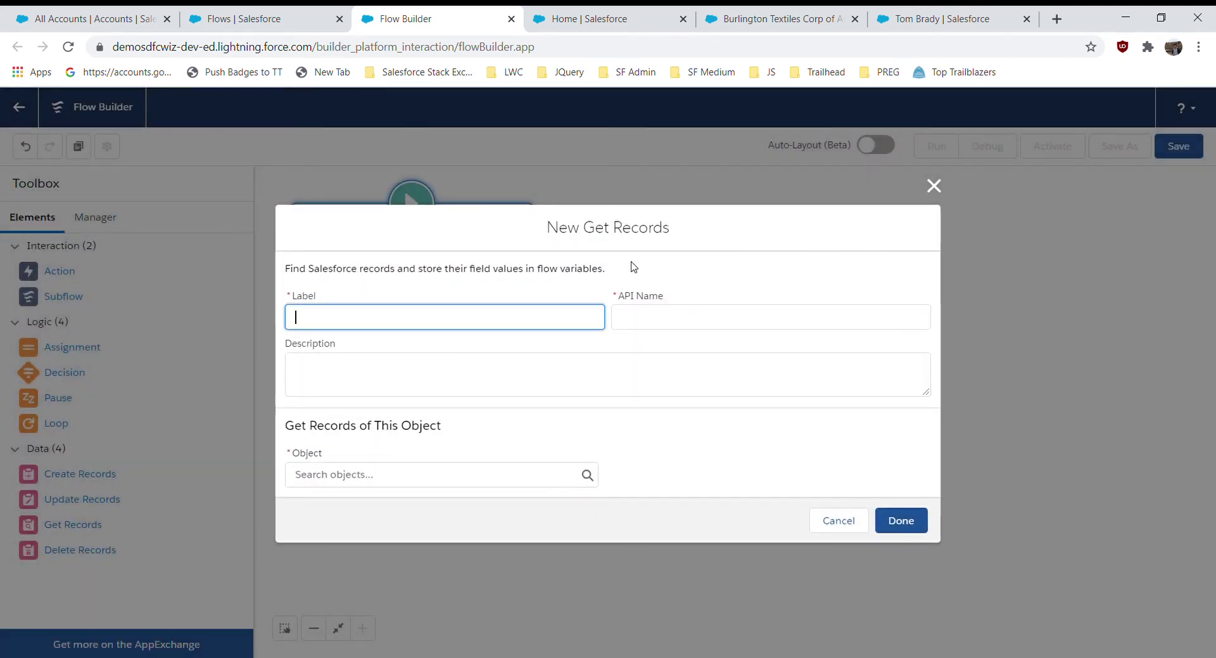
- Label the Get Records element 'Get Contacts of Account', generating its API name
text(get)
text(Rec)
key(BackSpace)
key(BackSpace)
key(BackSpace)
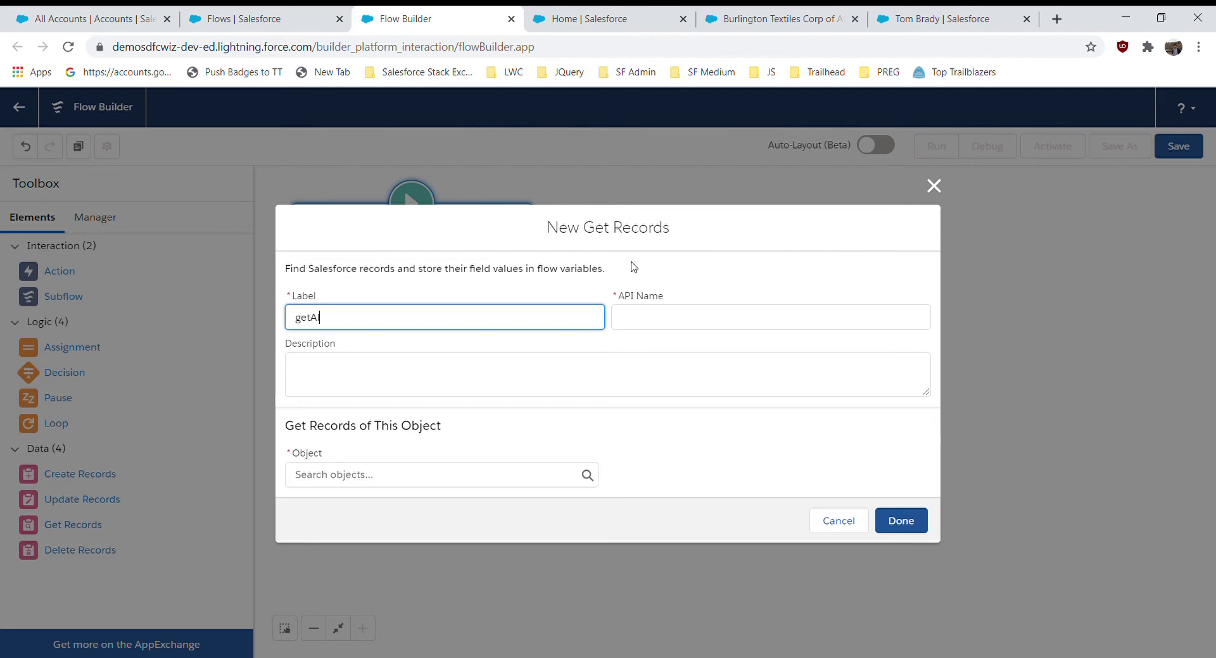
key(BackSpace)
key(BackSpace)
key(BackSpace)
text(Get Contacts of Account)
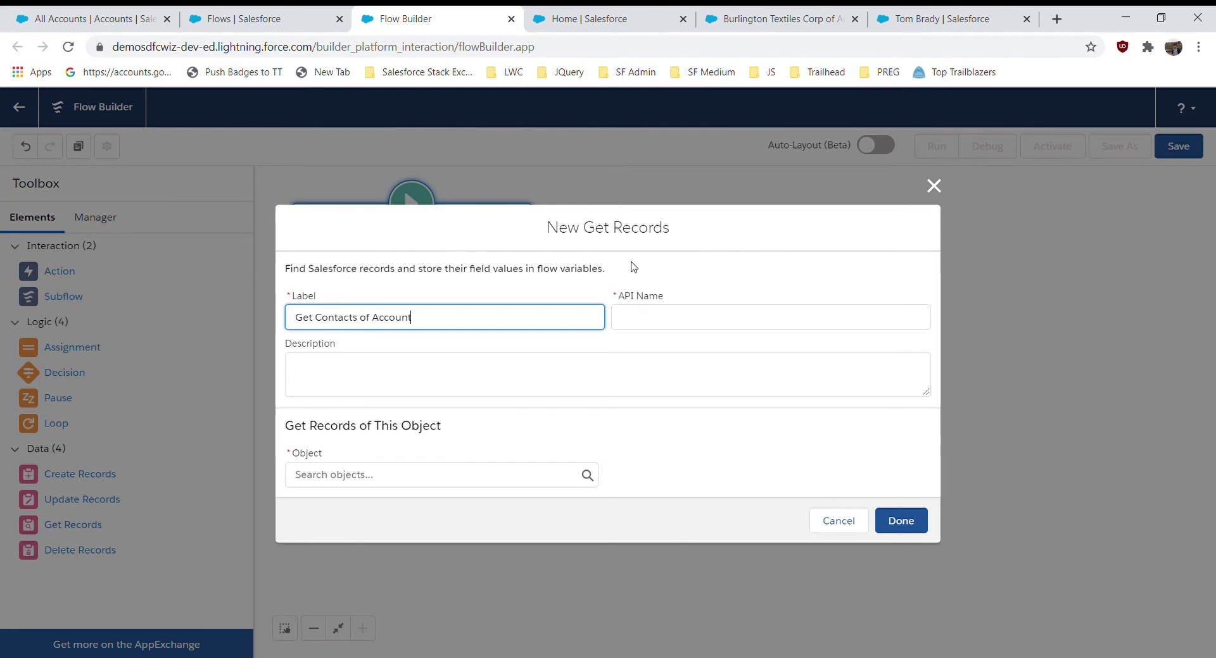
click(637, 278)
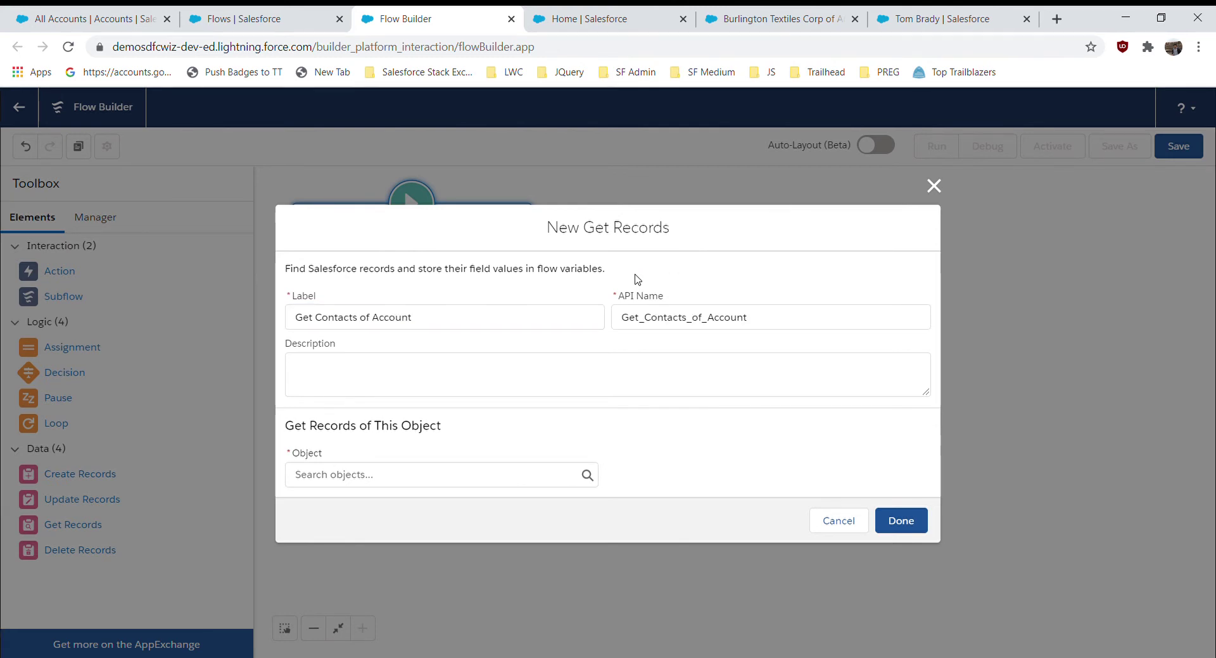
- Set the element's object to Contact
click(487, 474)
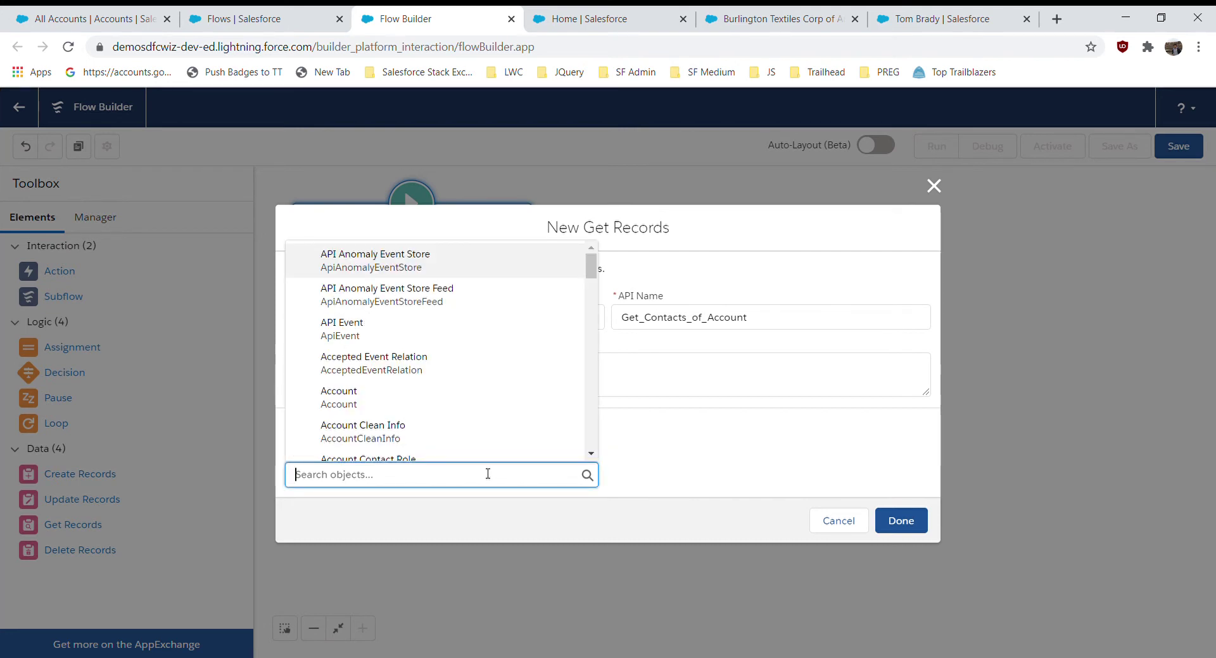
text(con)
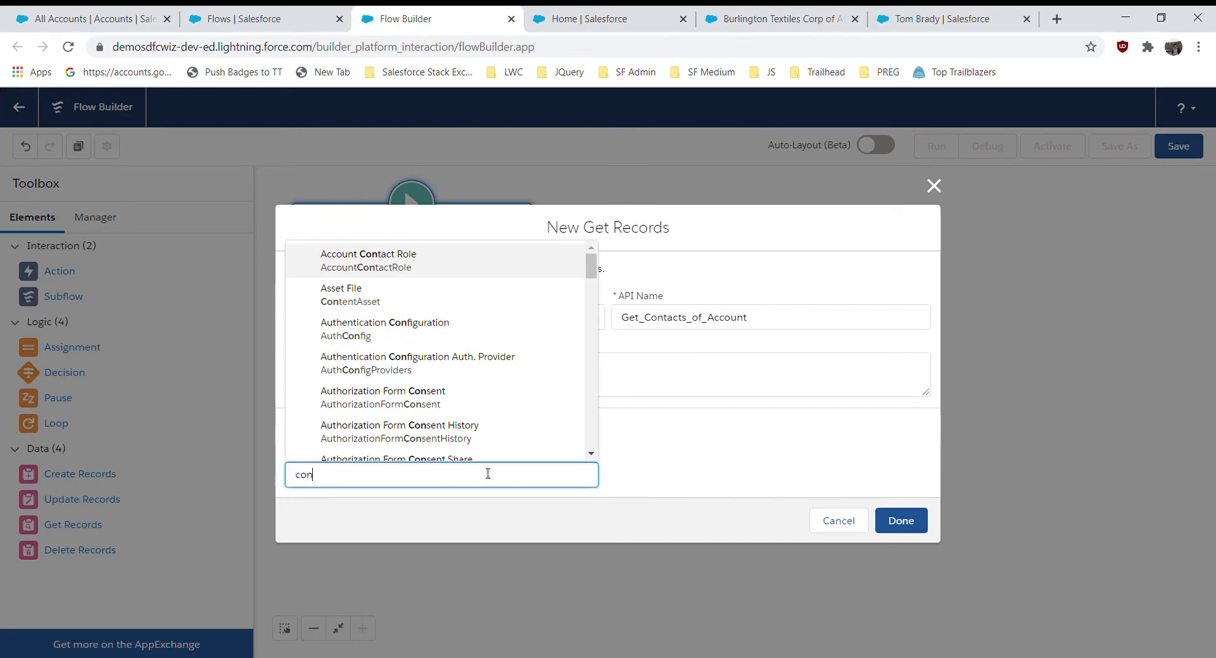
text(ta)
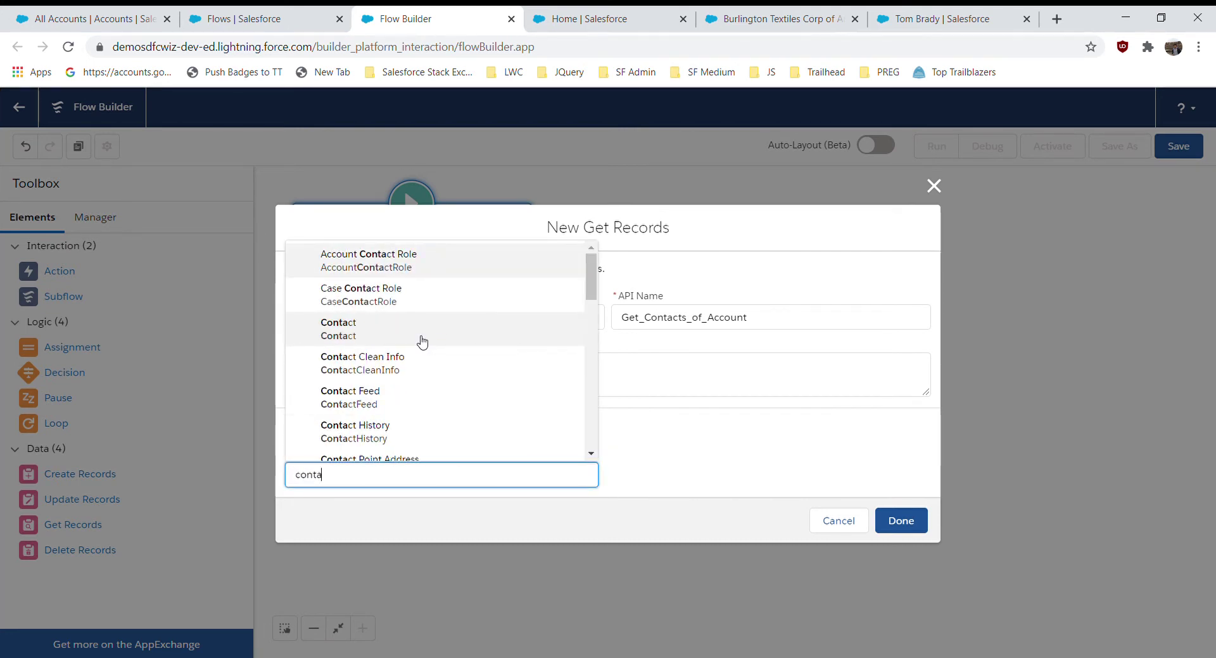
click(423, 340)
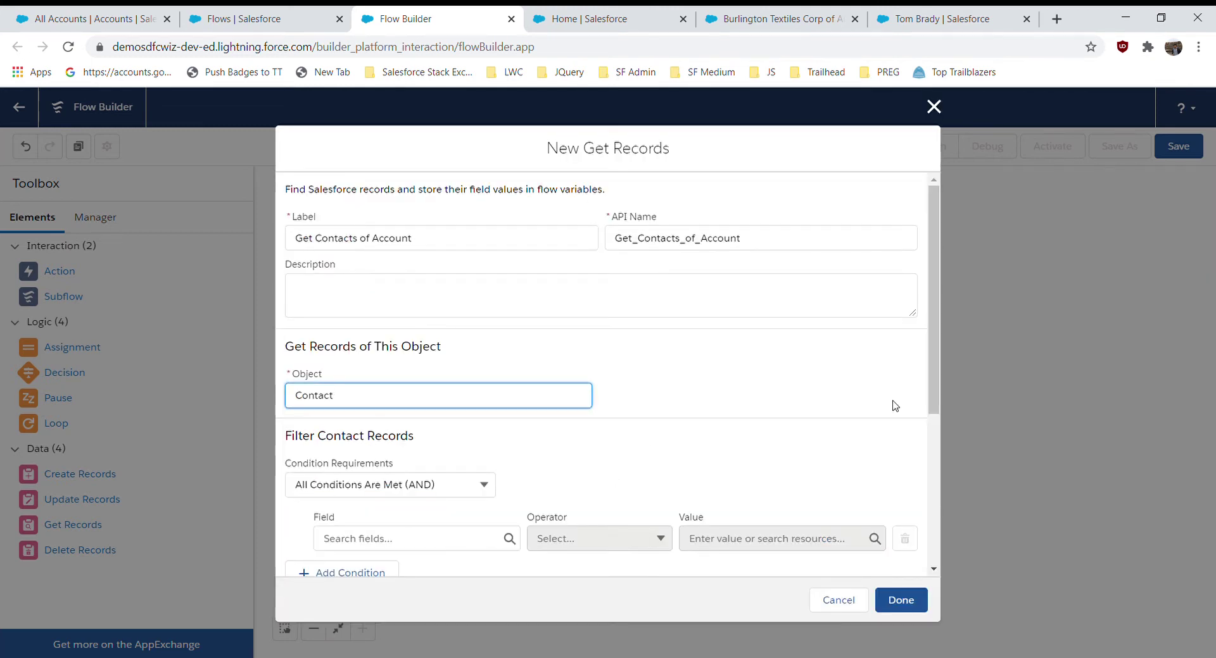
- Filter contacts where AccountId Equals the triggering record's Account ID ({!$Record.AccountId})
drag(934, 403, 924, 497)
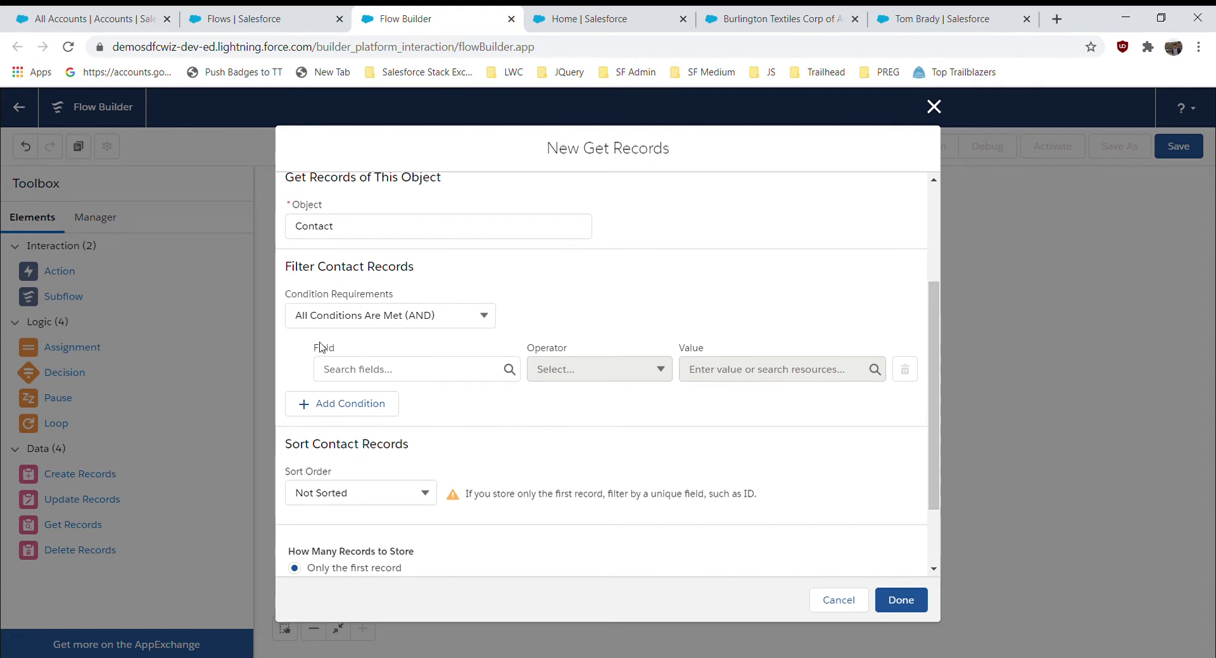
click(359, 370)
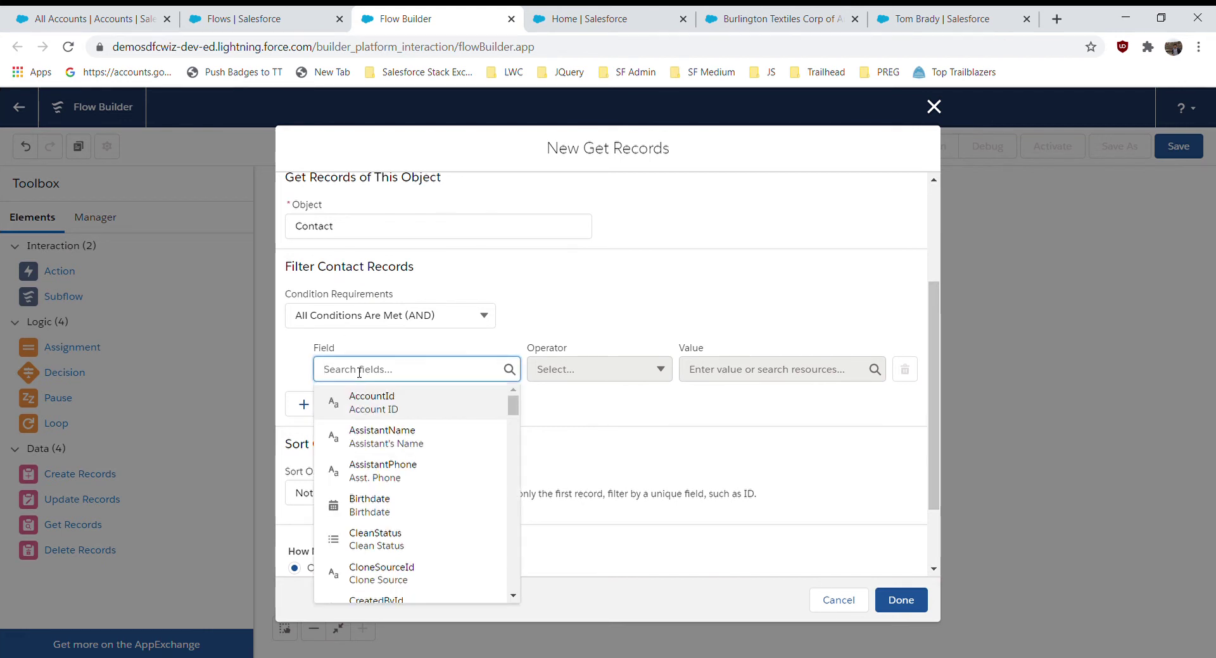
click(384, 398)
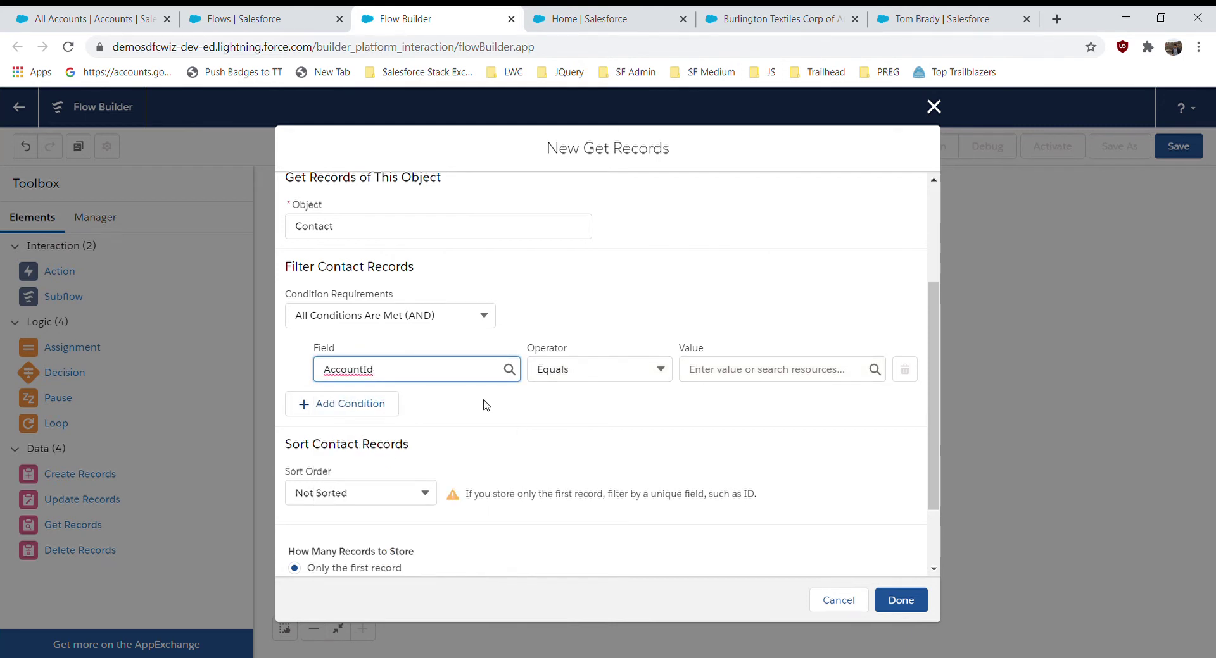
click(518, 418)
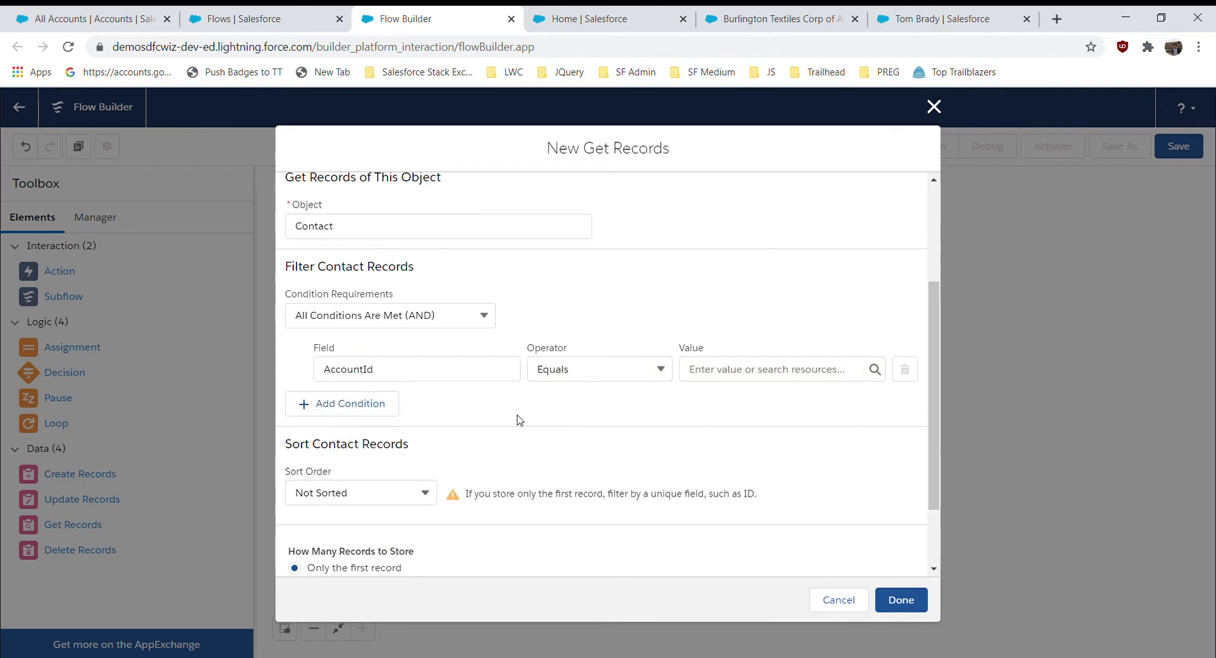
click(728, 369)
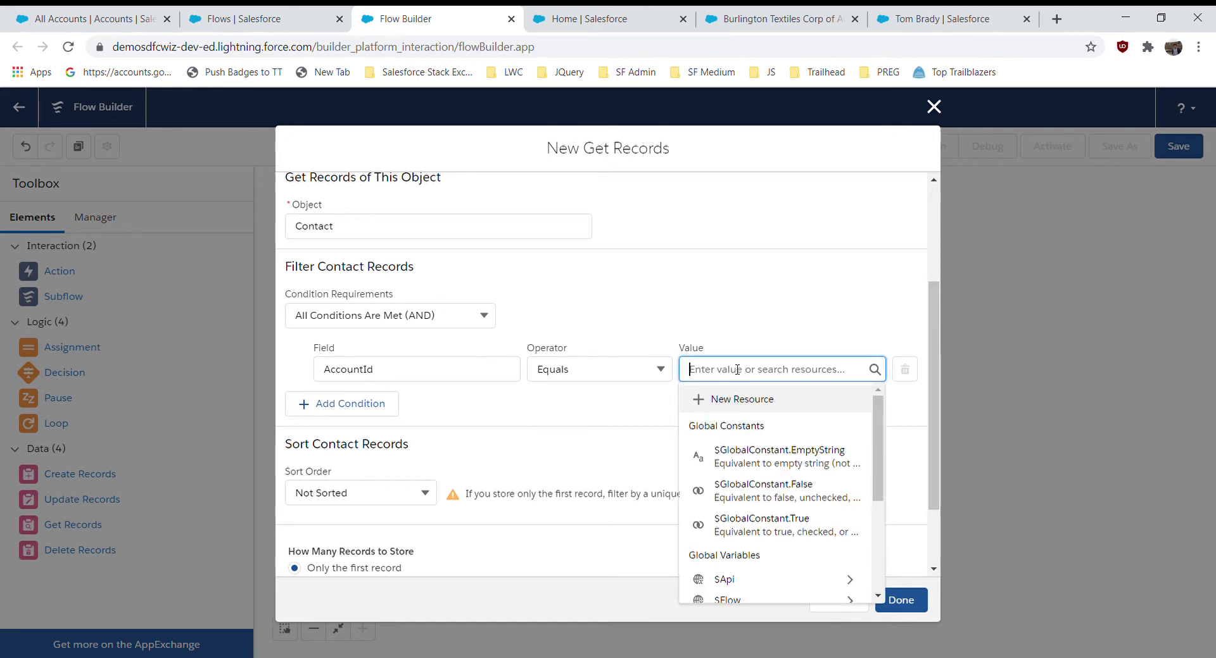
drag(875, 432, 874, 542)
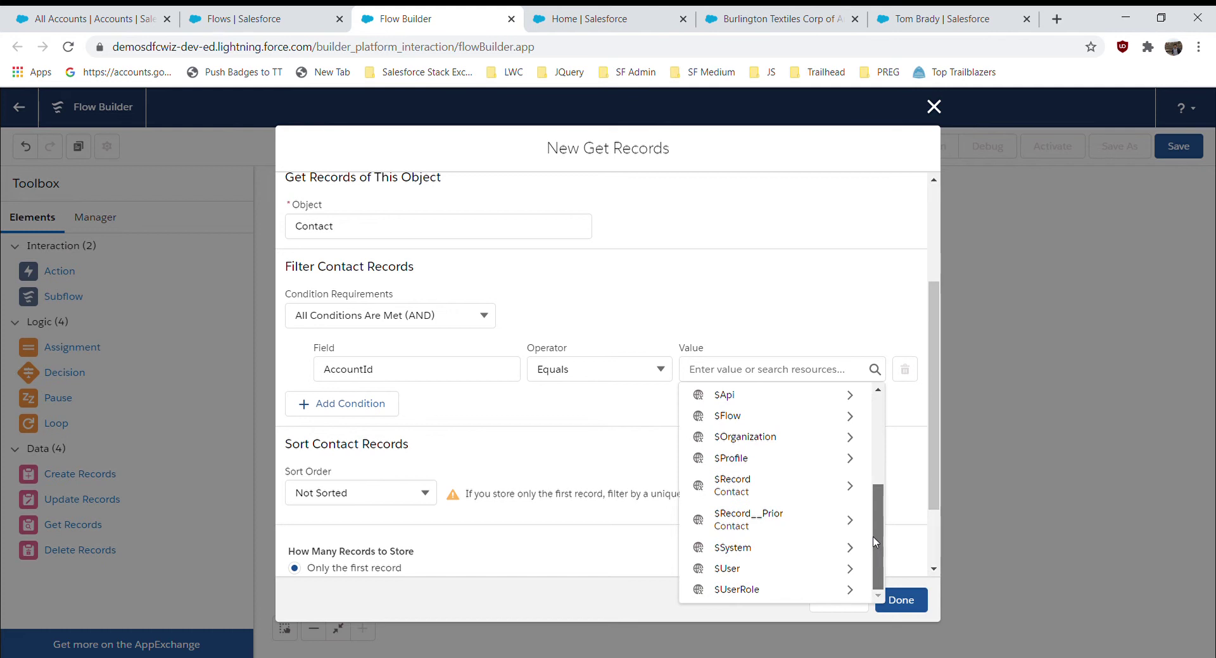
click(830, 495)
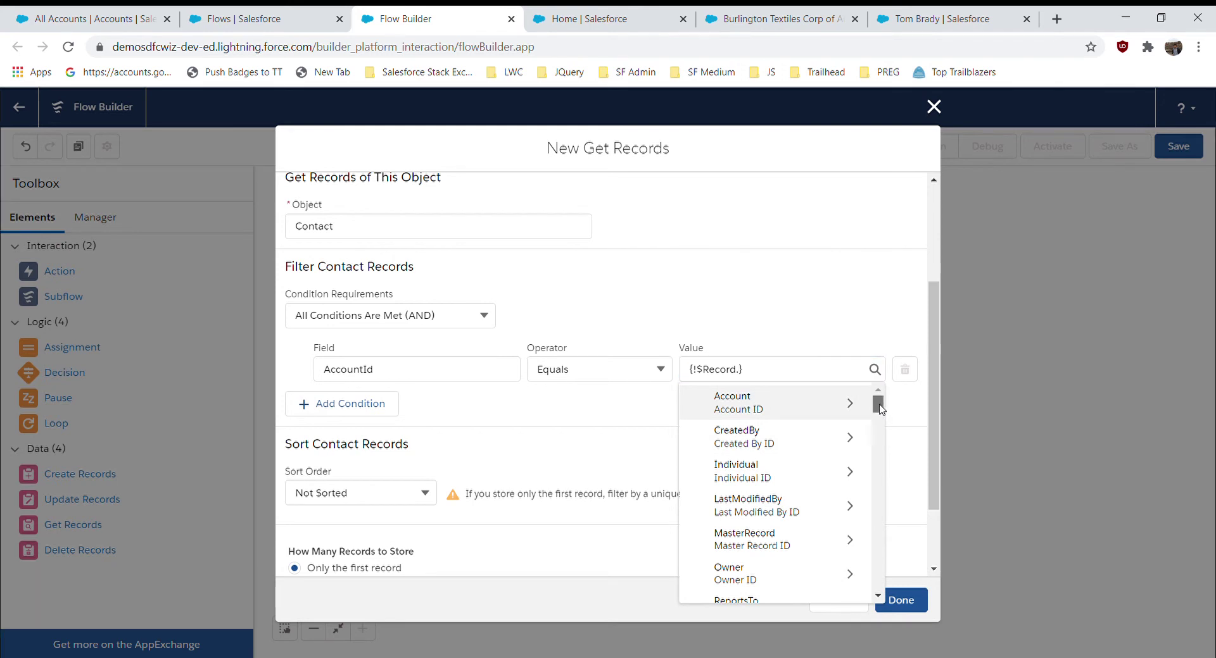
scroll(884, 418, down, 2)
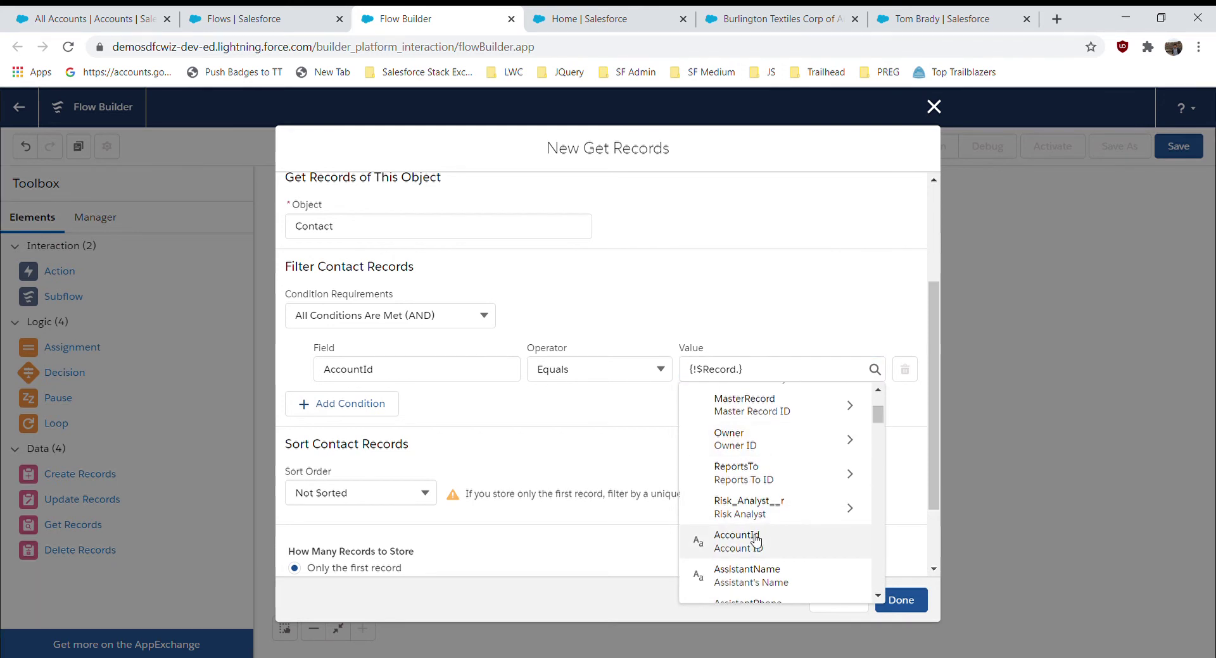
click(754, 542)
click(510, 399)
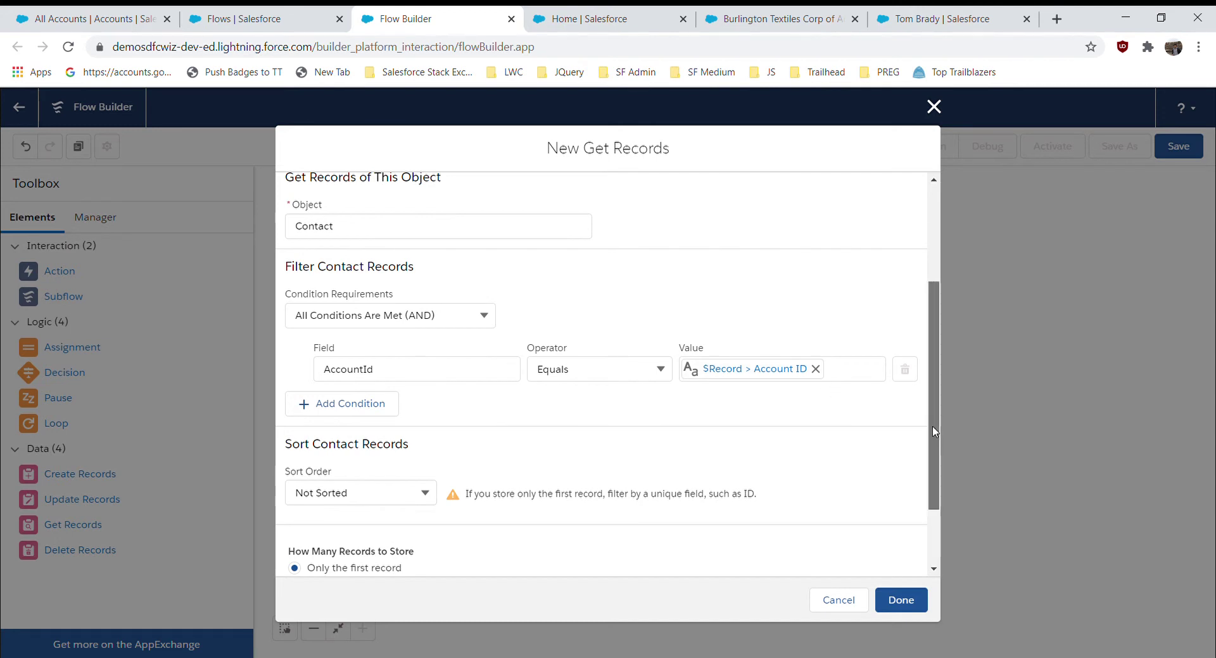
- Store all records, choosing fields and assigning variables manually (advanced)
drag(933, 431, 941, 500)
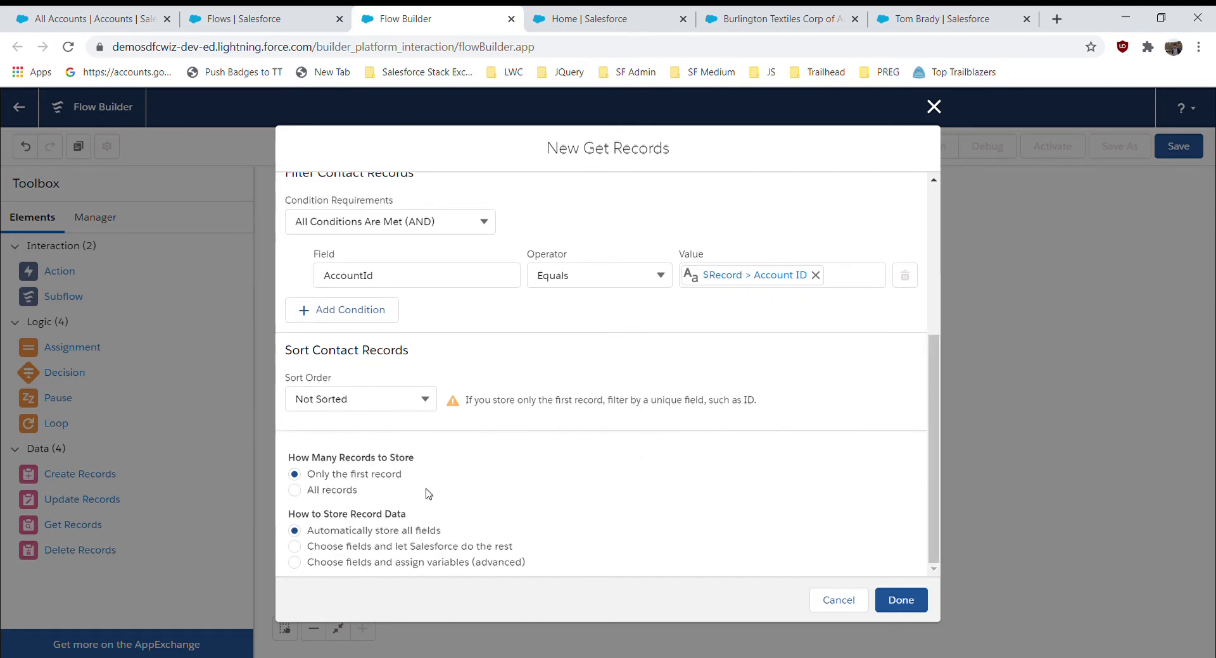
click(336, 492)
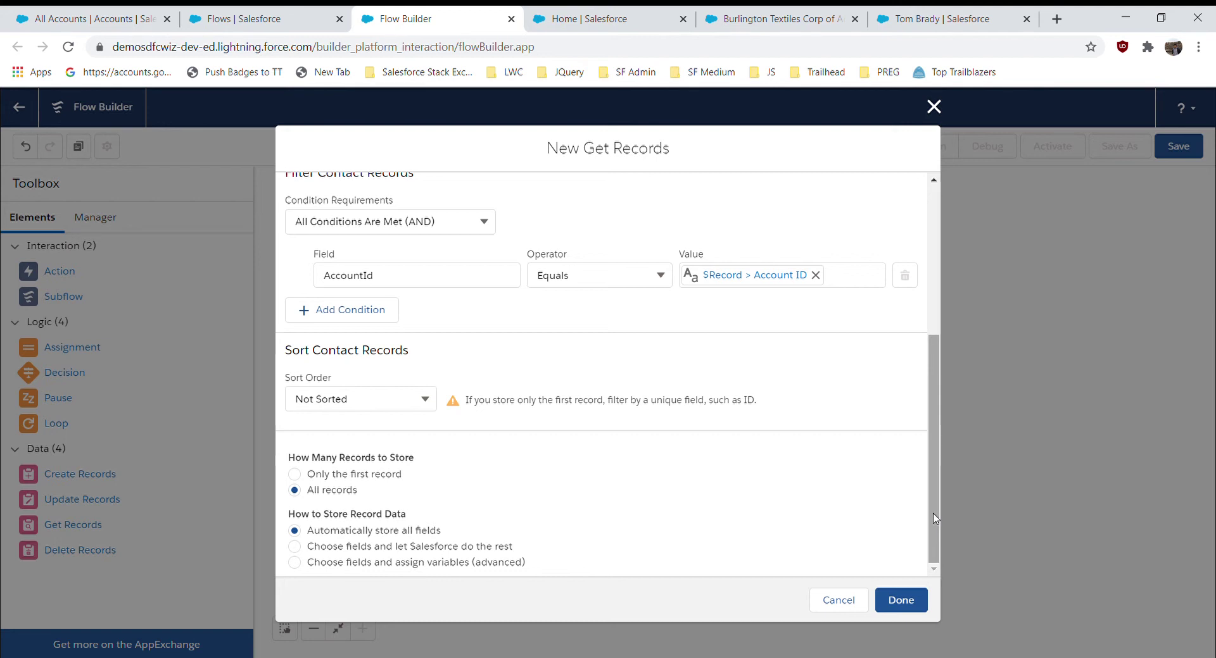
click(351, 565)
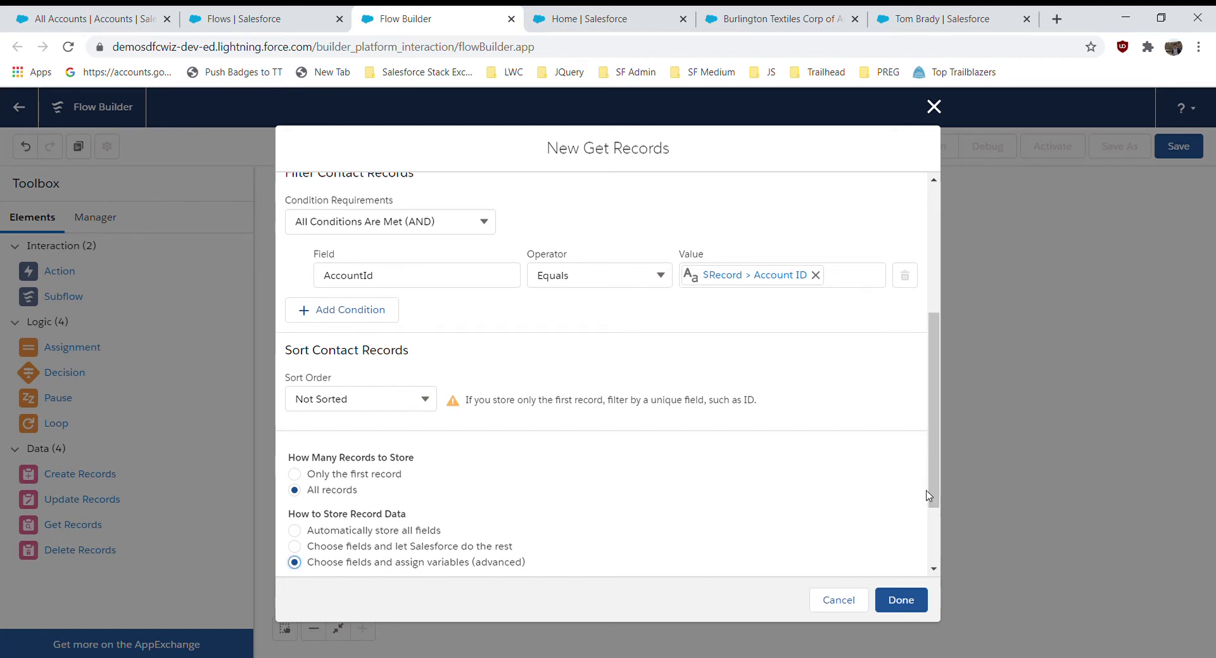
drag(929, 496, 880, 563)
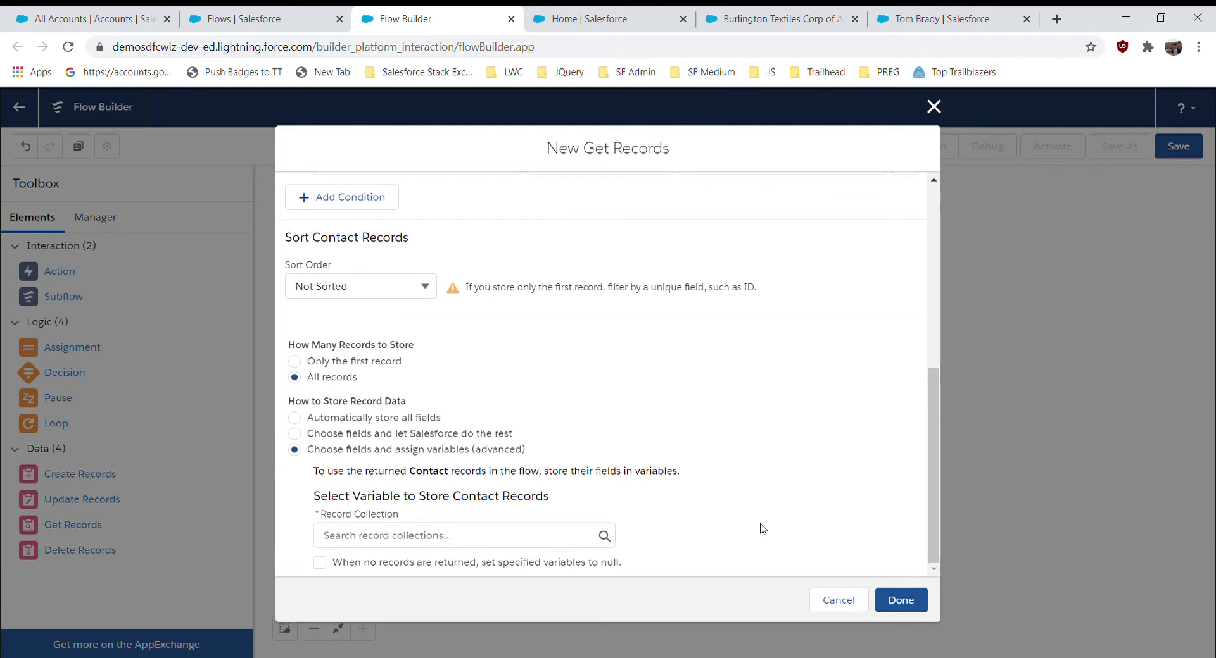
- Create a new Variable resource with API name getAccountContacts
click(408, 544)
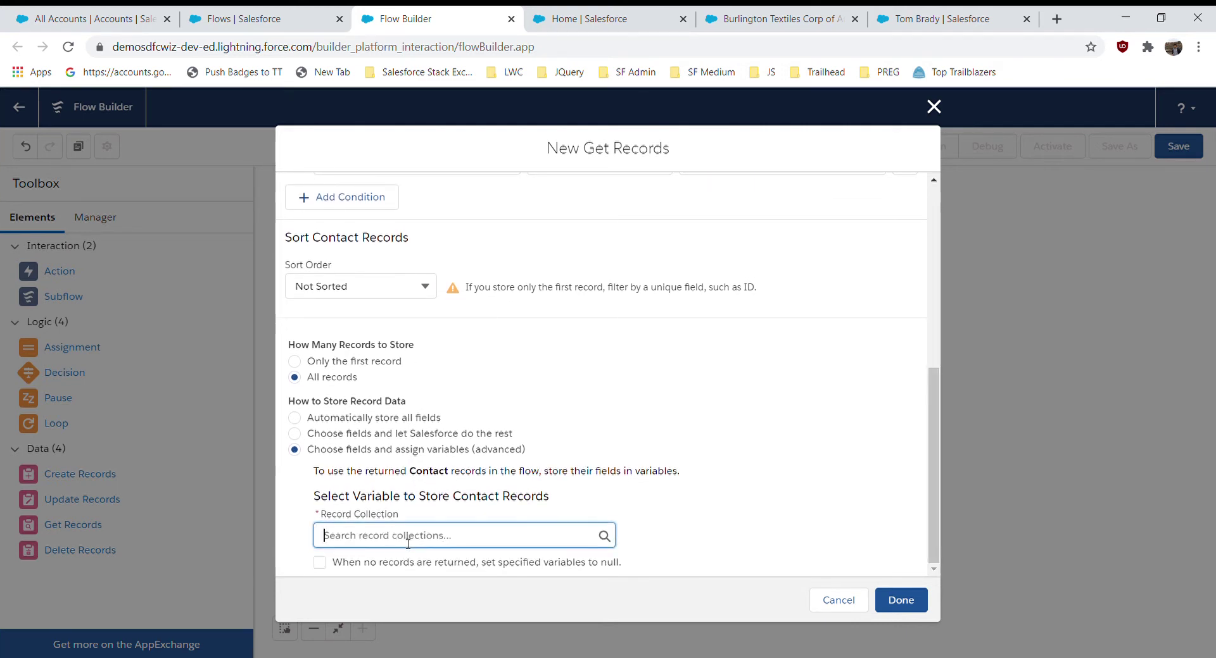
click(379, 566)
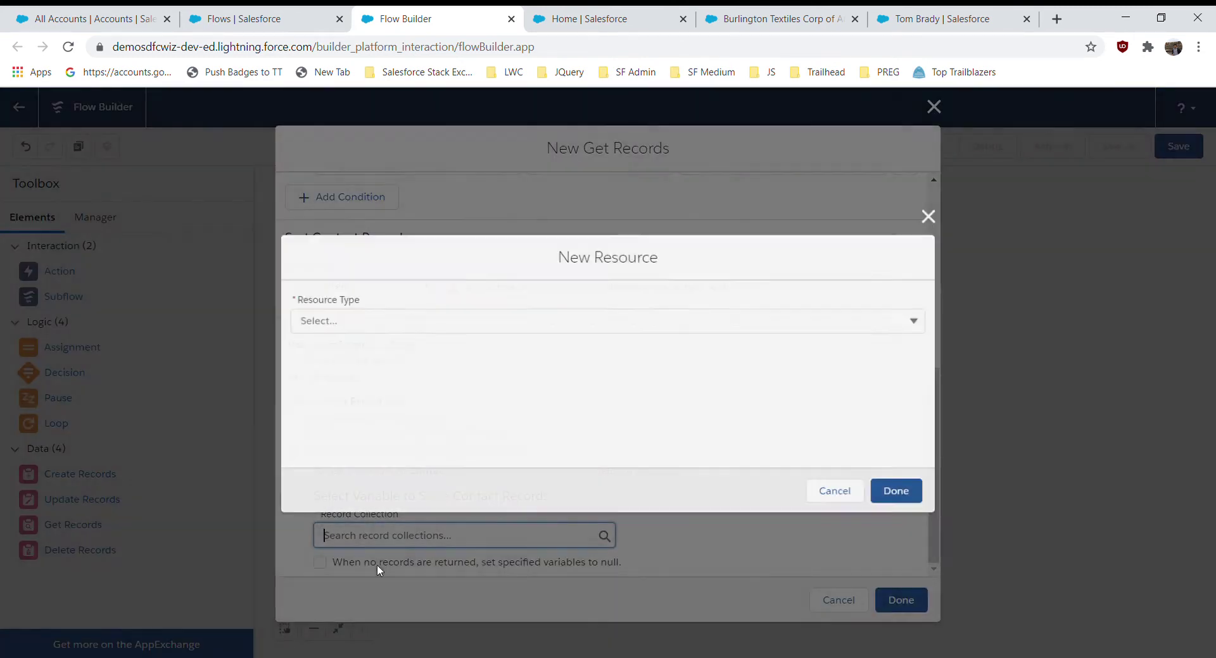
click(478, 324)
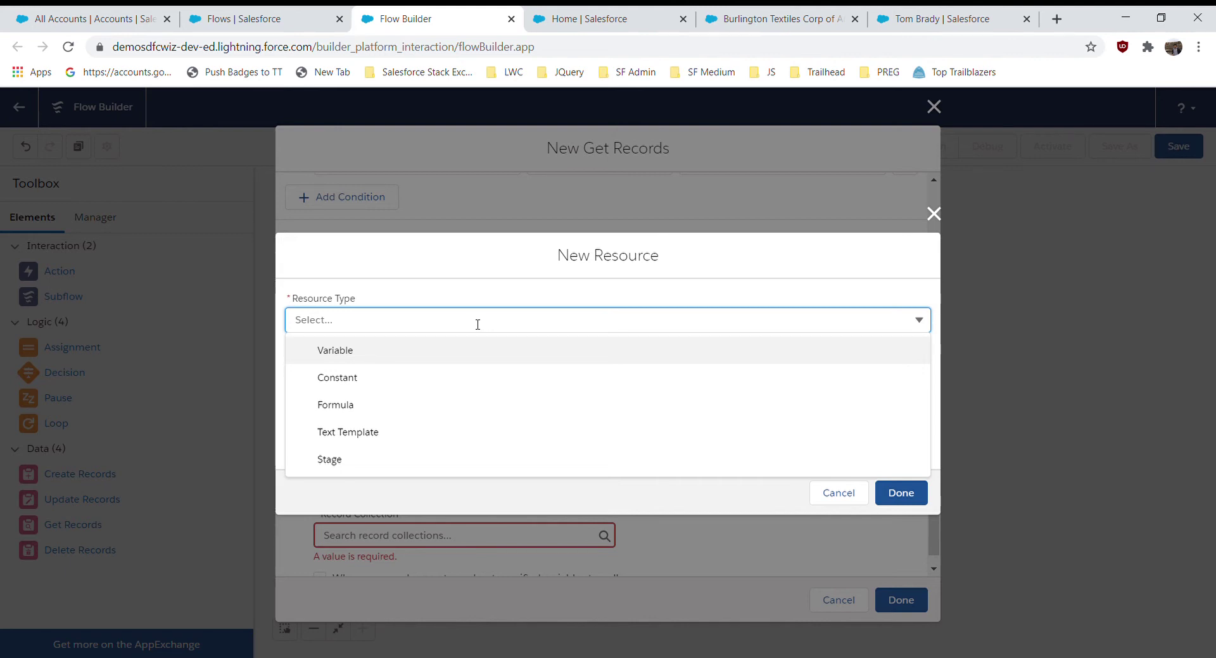
click(399, 353)
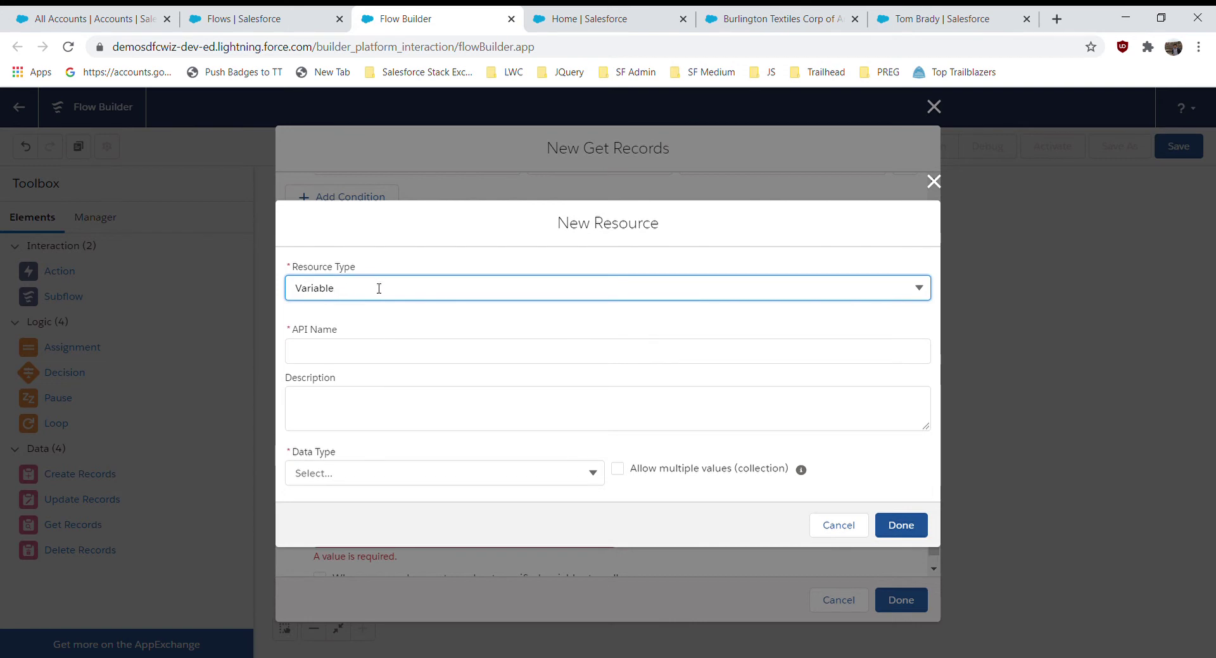
click(355, 356)
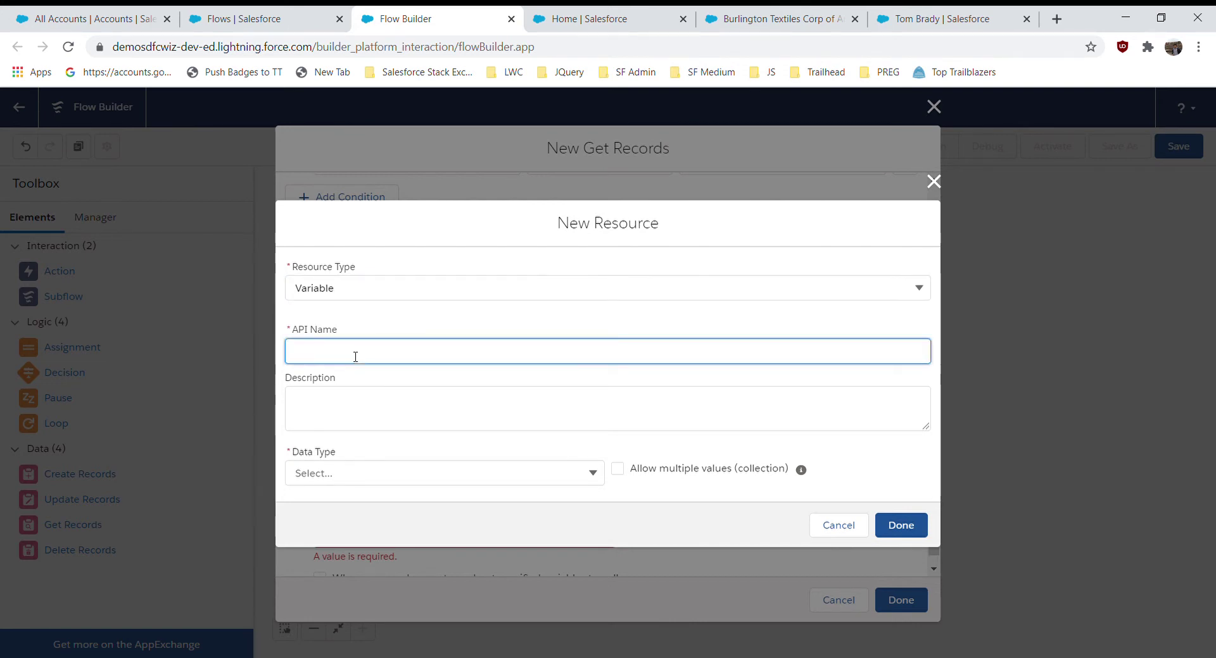
text(getAccountGontacts)
click(639, 485)
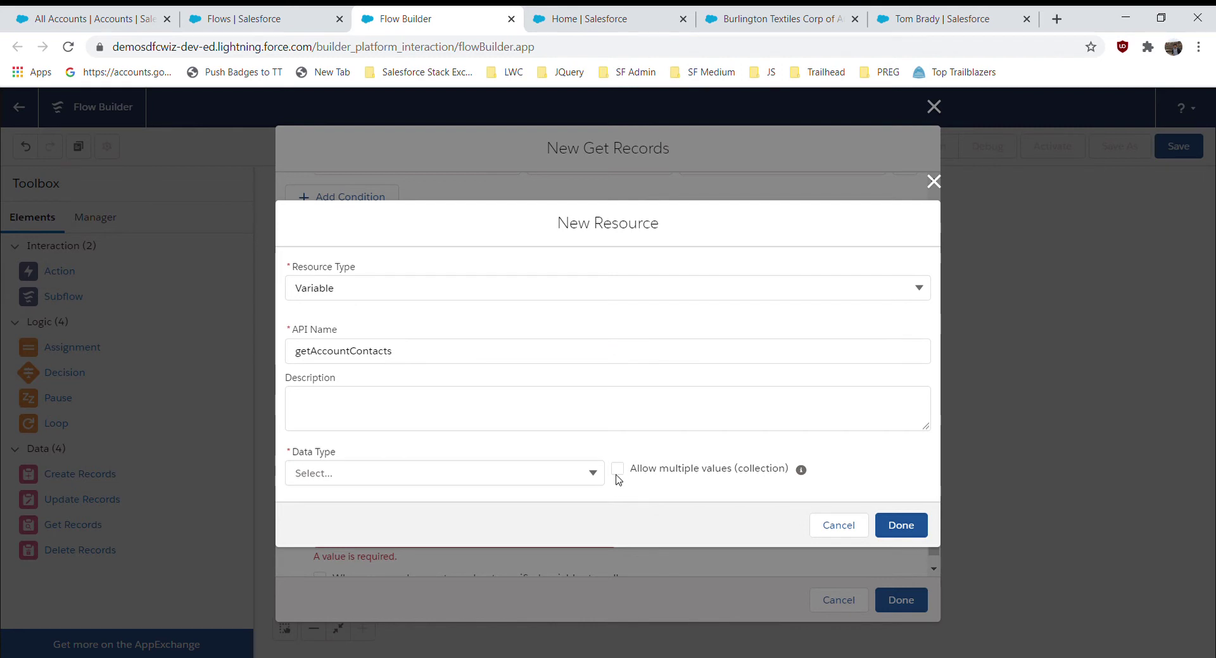
- Make it a multi-value Record variable on the Contact object
click(616, 472)
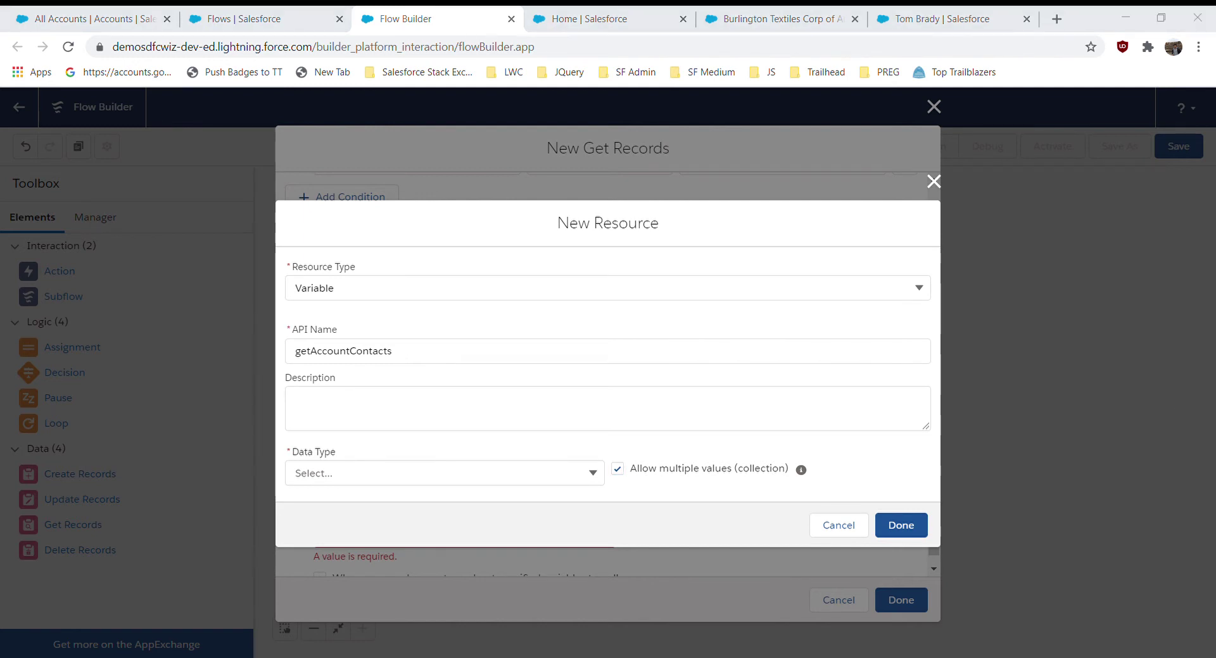
click(363, 479)
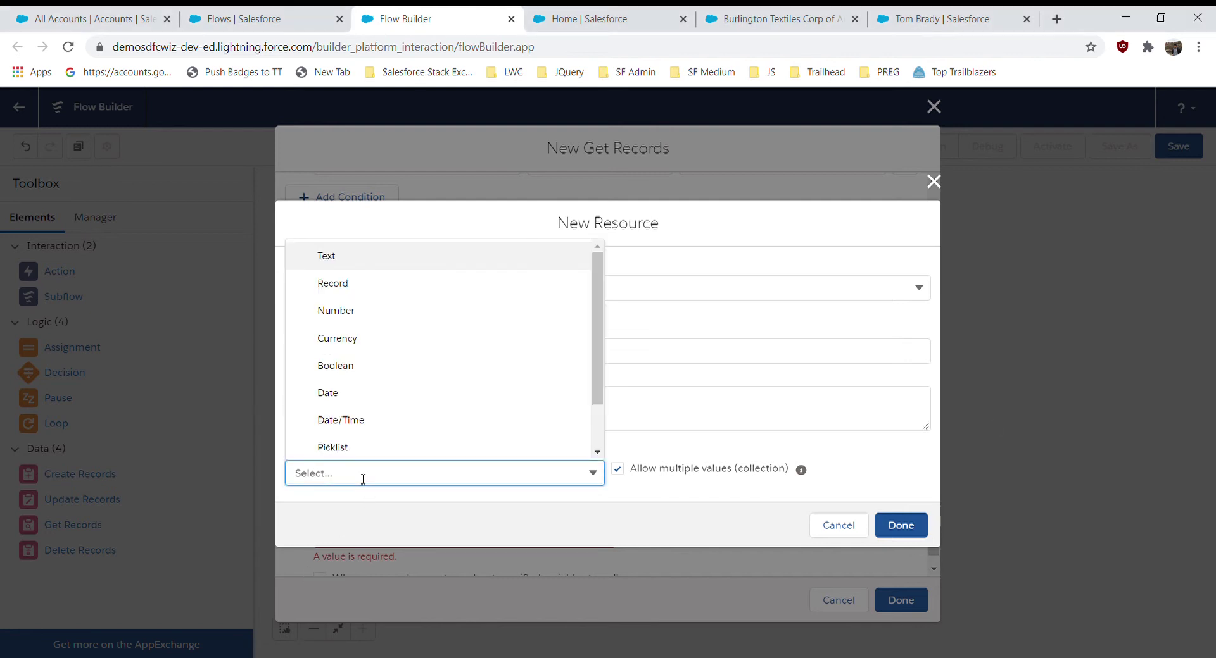
click(340, 283)
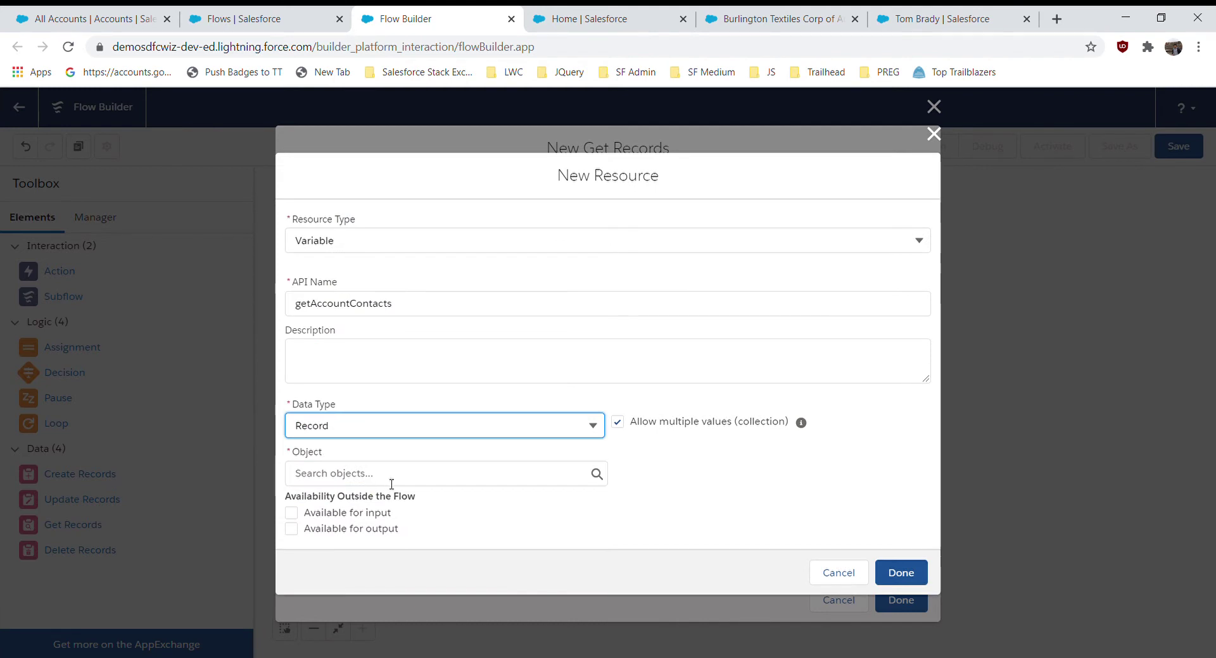
click(357, 481)
text(Con)
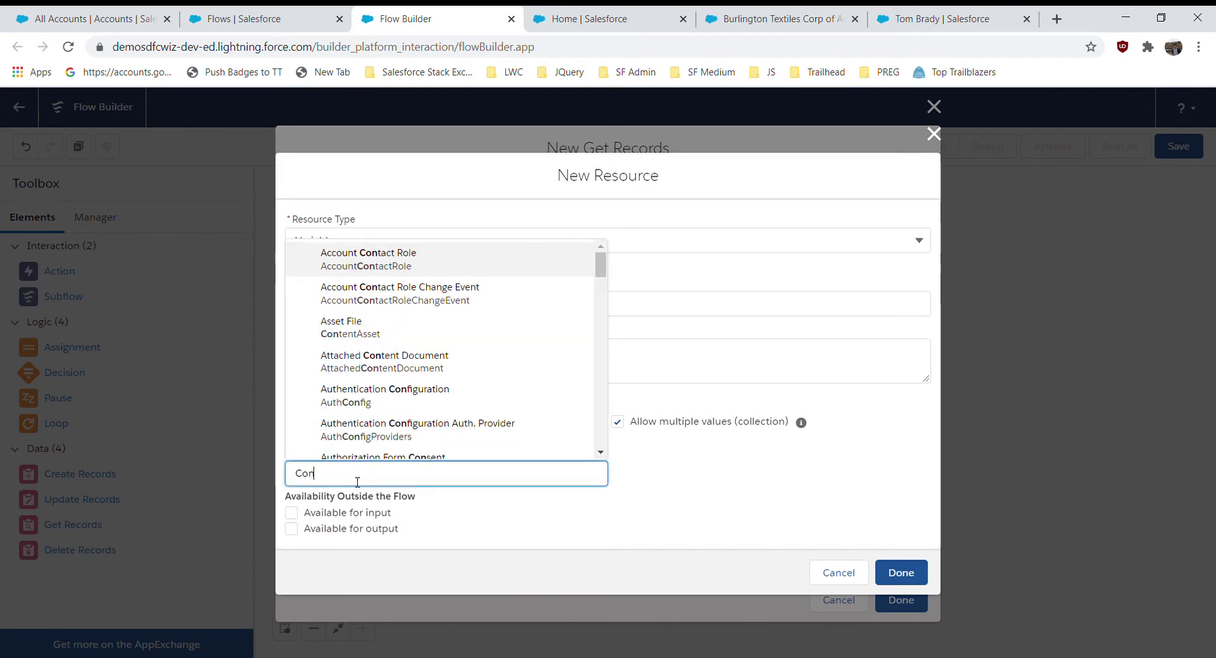
text(tact)
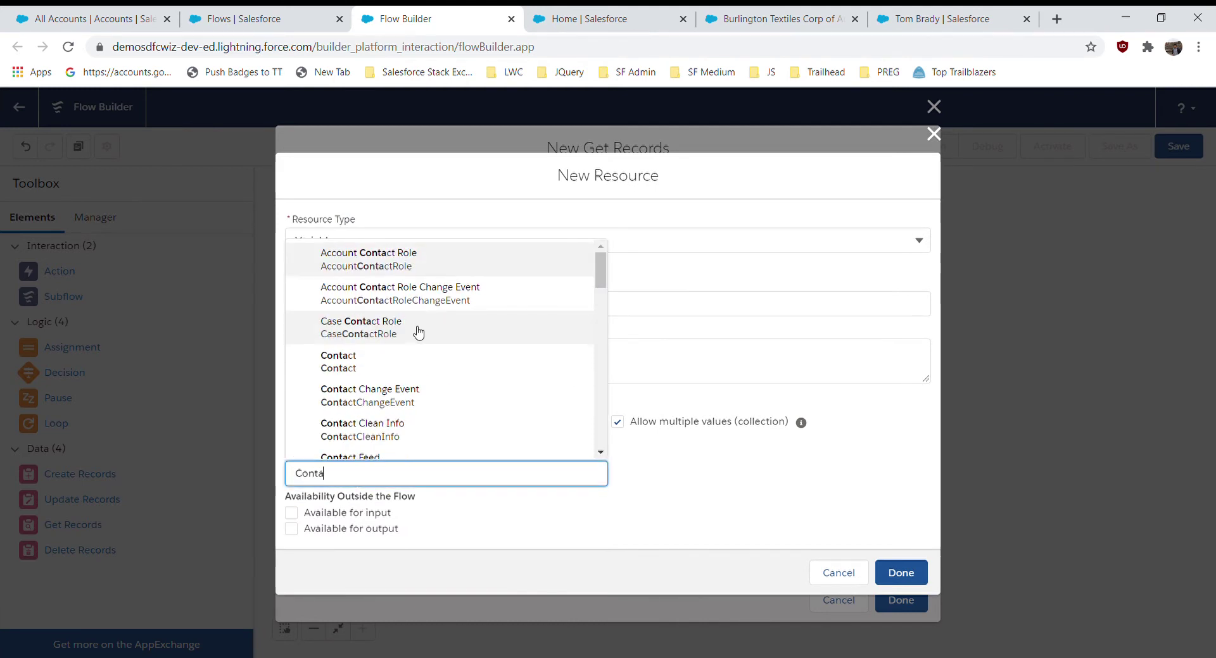
click(393, 363)
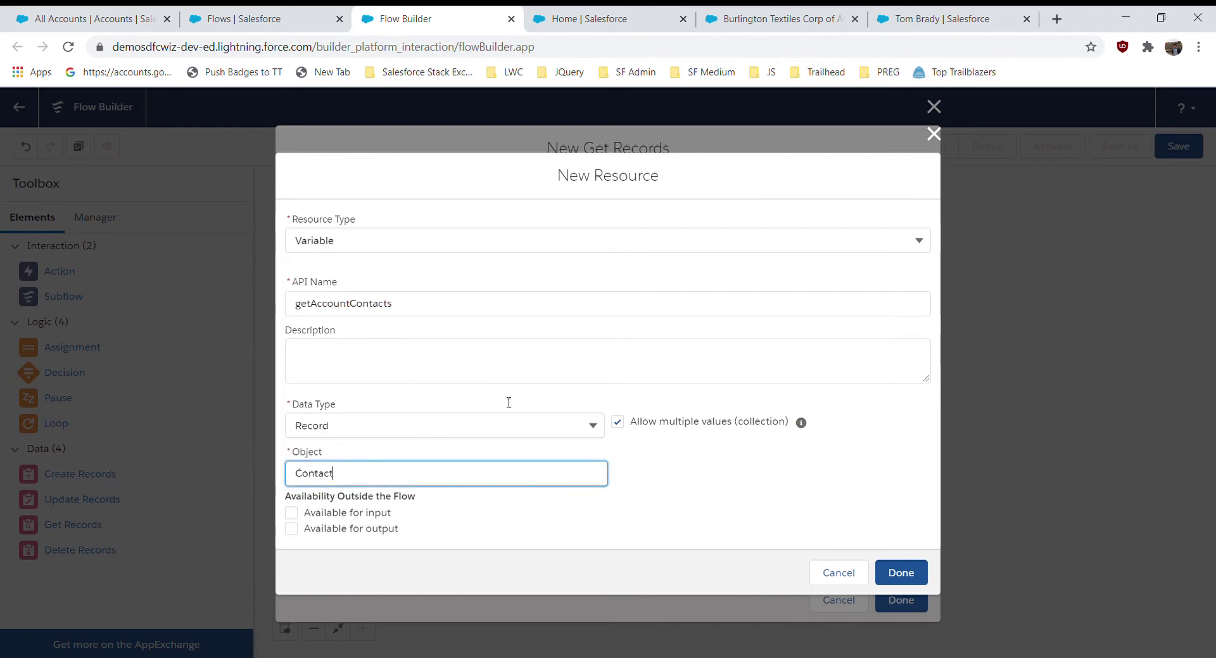
- Save getAccountContacts, add Expected_Revenue__c to the stored fields, and finish Get Contacts of Account
click(899, 574)
scroll(610, 516, down, 3)
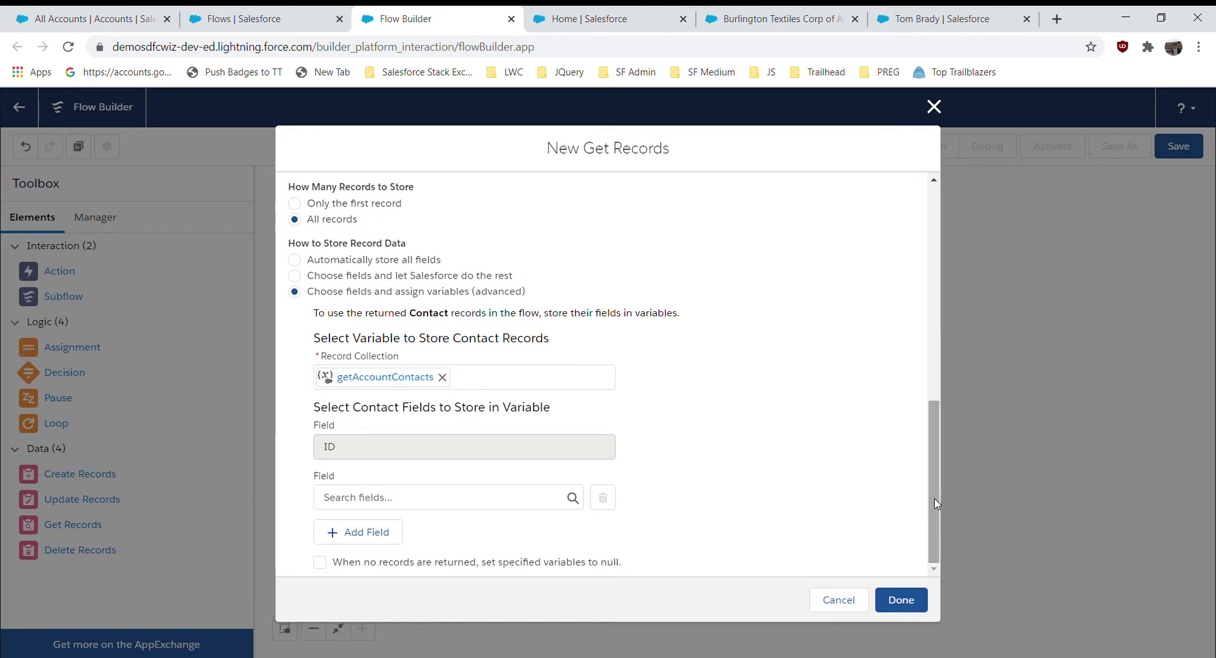
click(355, 500)
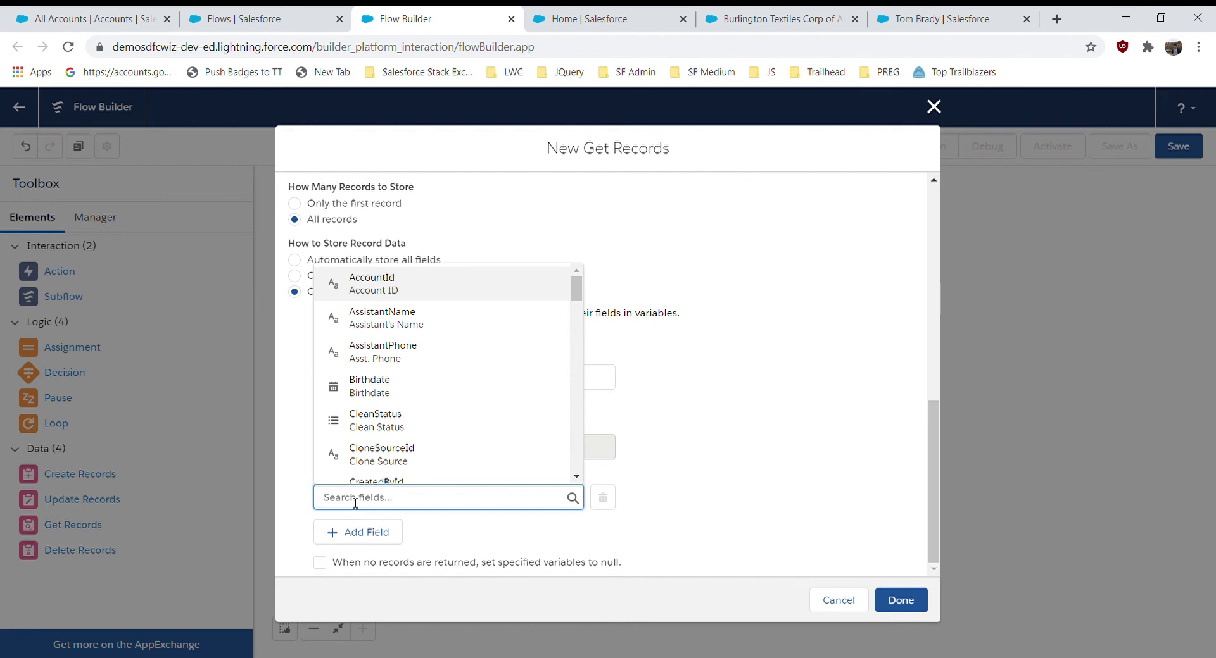
text(ex)
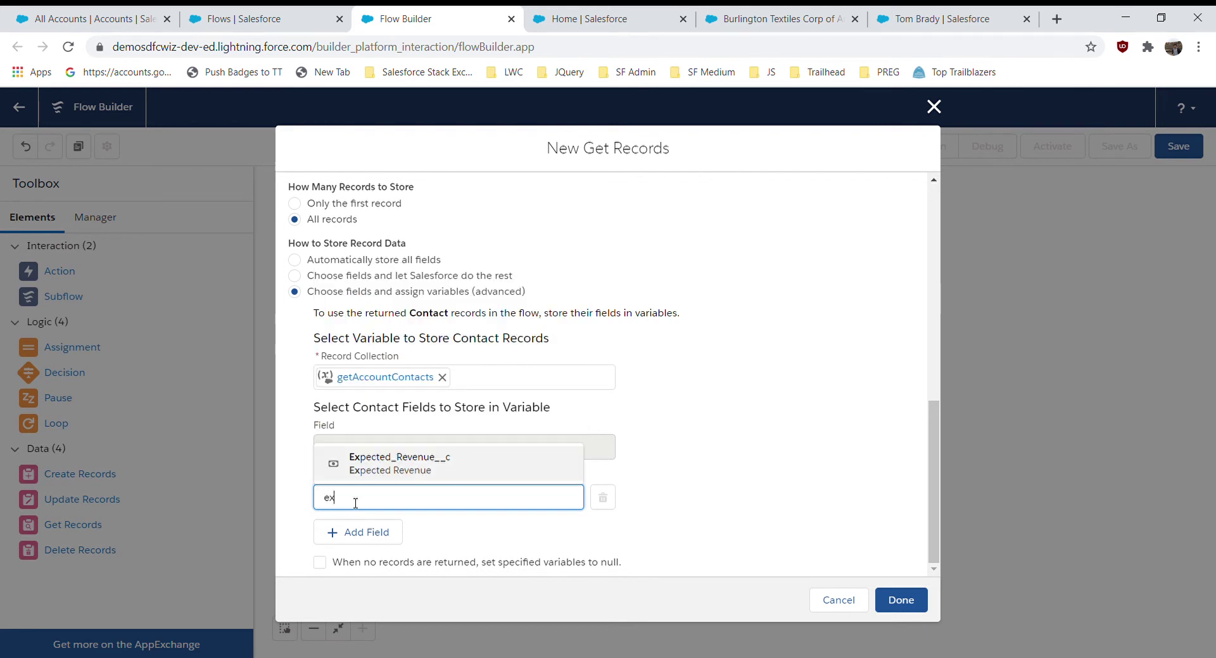
click(398, 469)
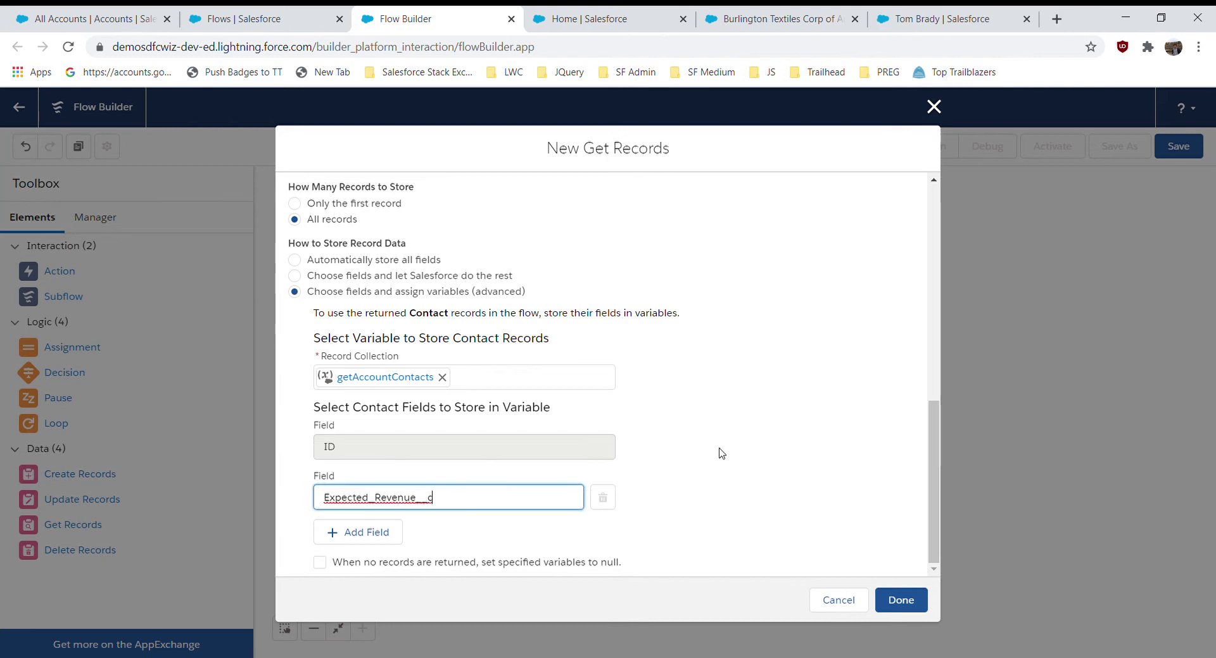
click(721, 454)
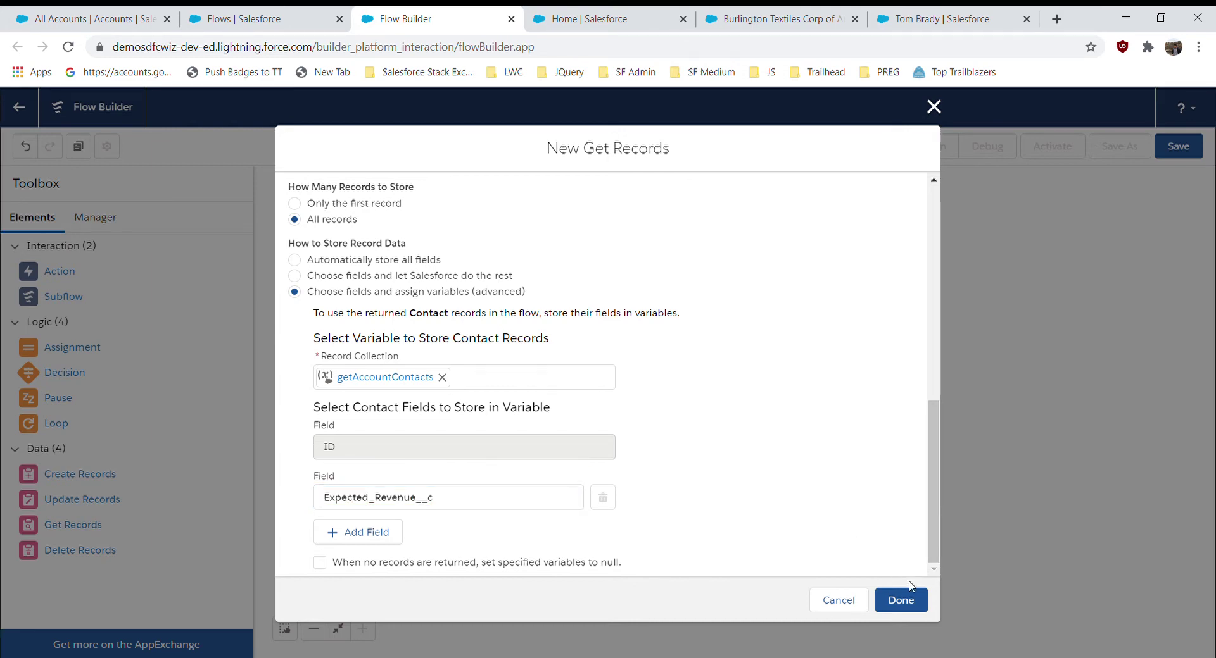
click(913, 601)
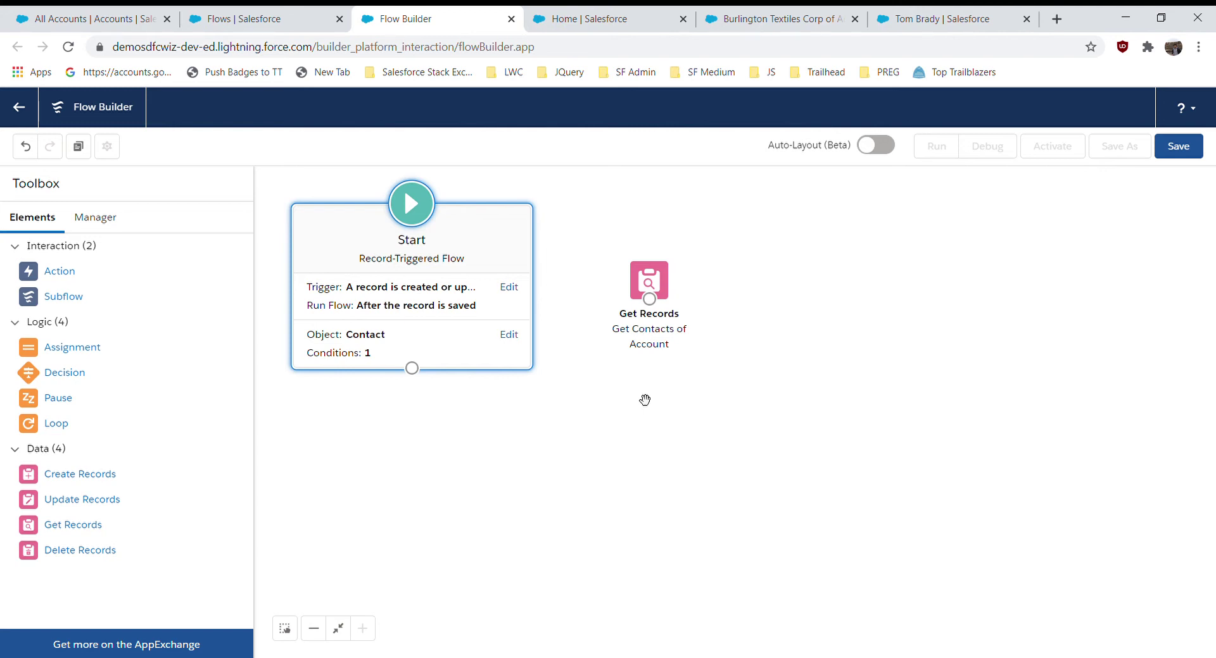
- Deselect the Start element and drag a Loop element onto the canvas
click(661, 430)
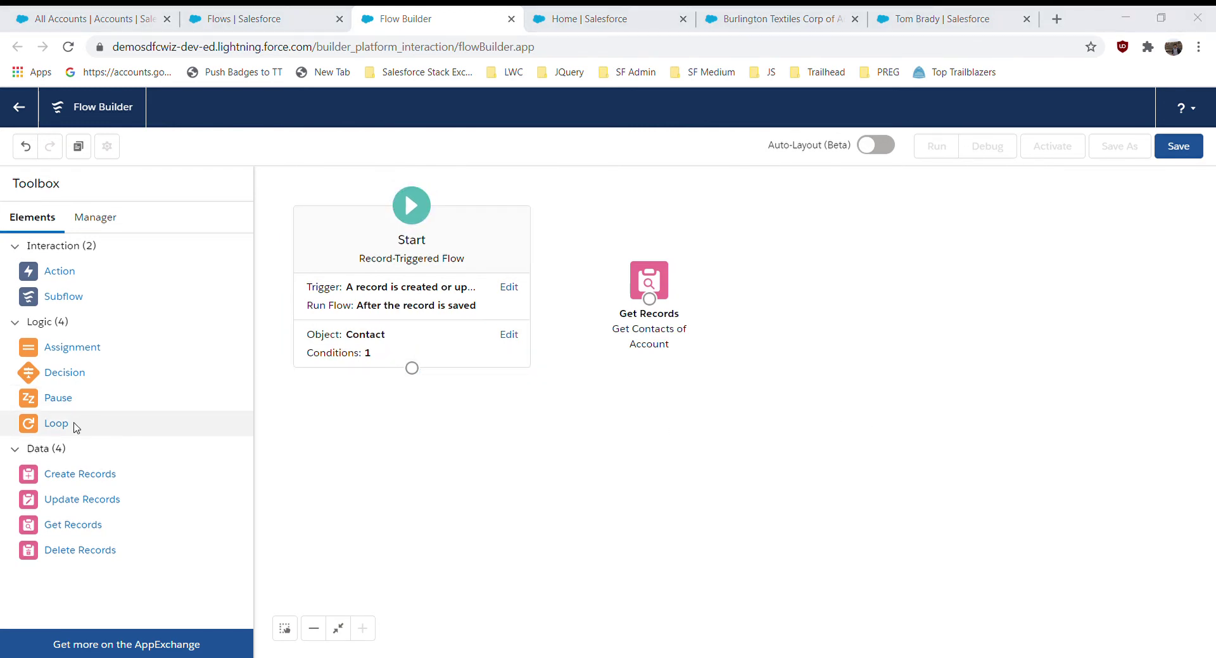
drag(74, 427, 822, 272)
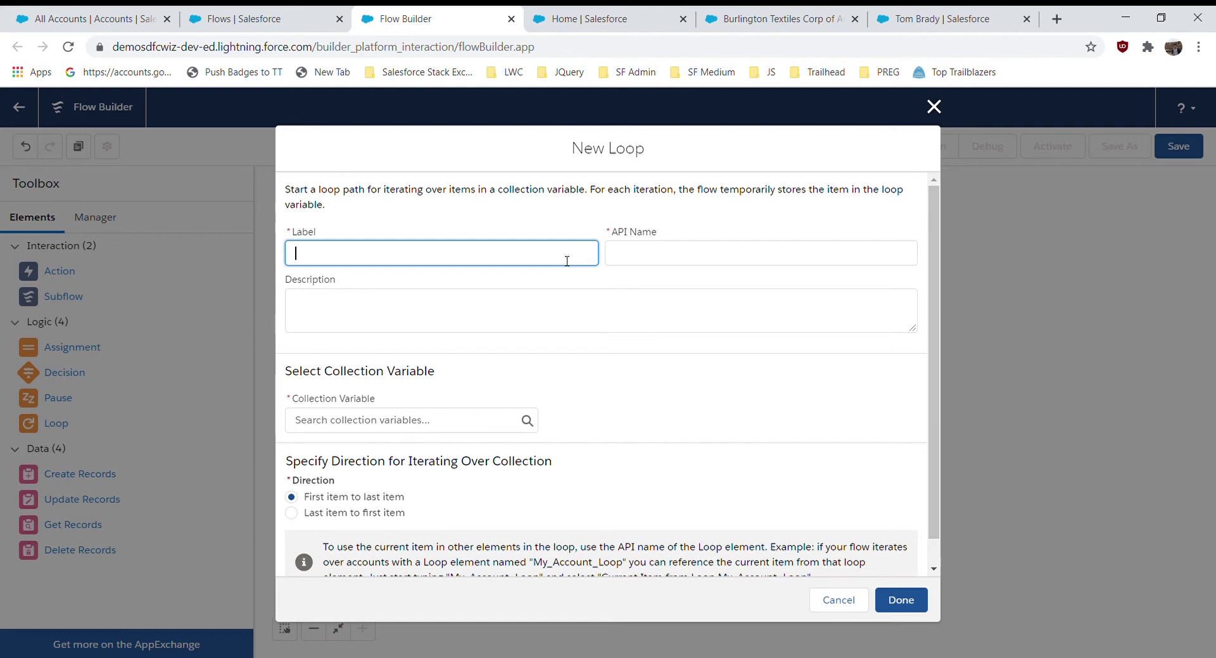
- Name the loop 'Loop Through Contacts' and iterate getAccountContacts from first to last item
text(Loop Through Contacts)
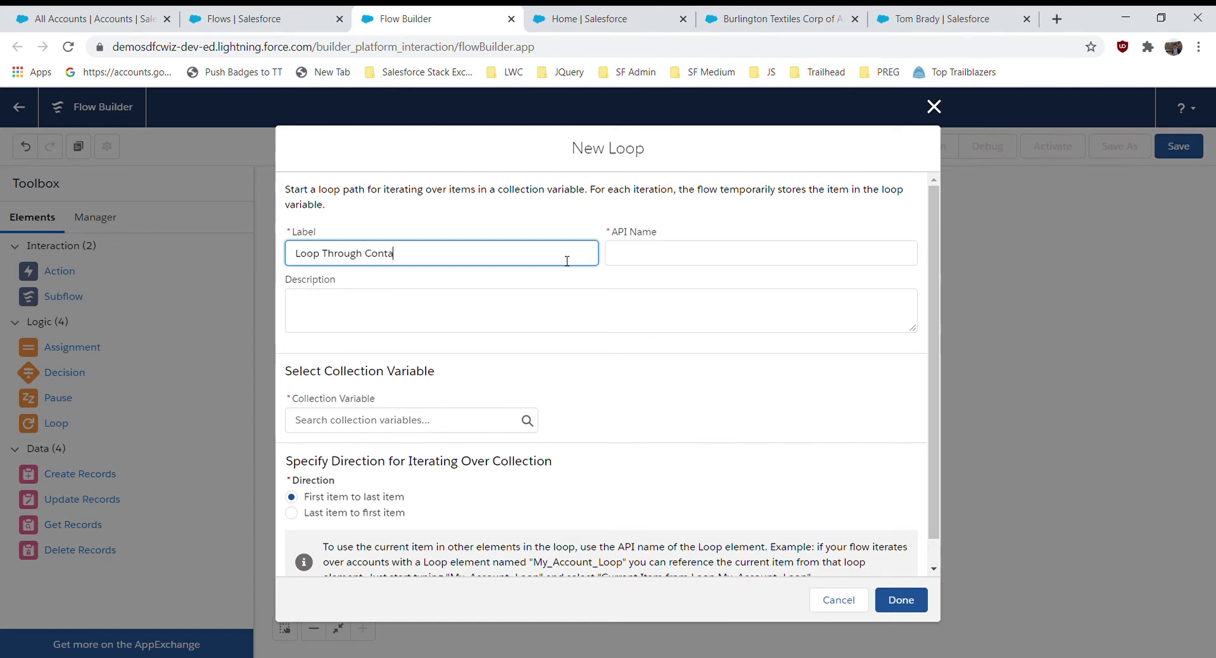
key(BackSpace)
text(s)
click(524, 376)
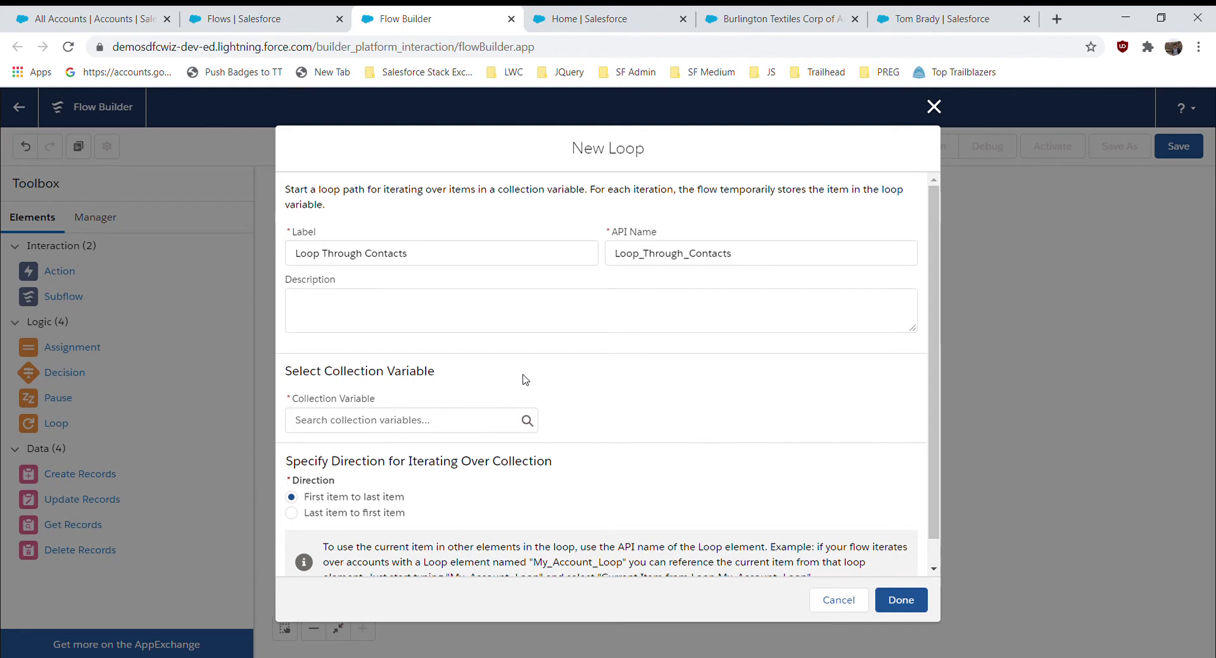
click(430, 428)
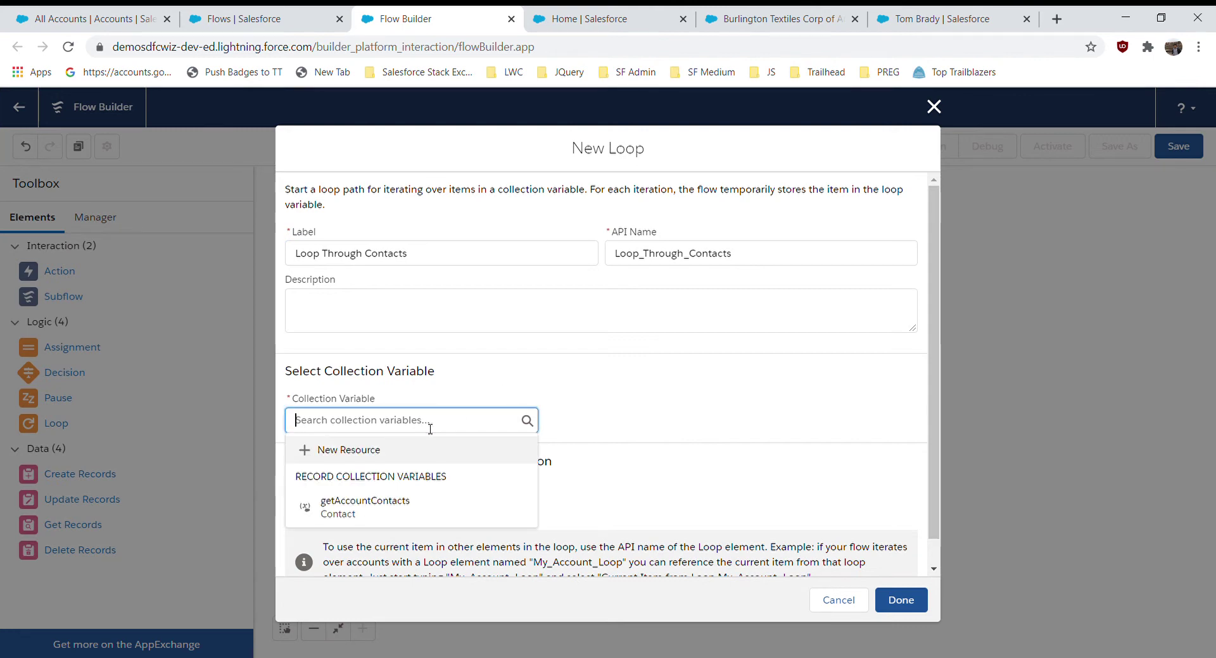
click(378, 511)
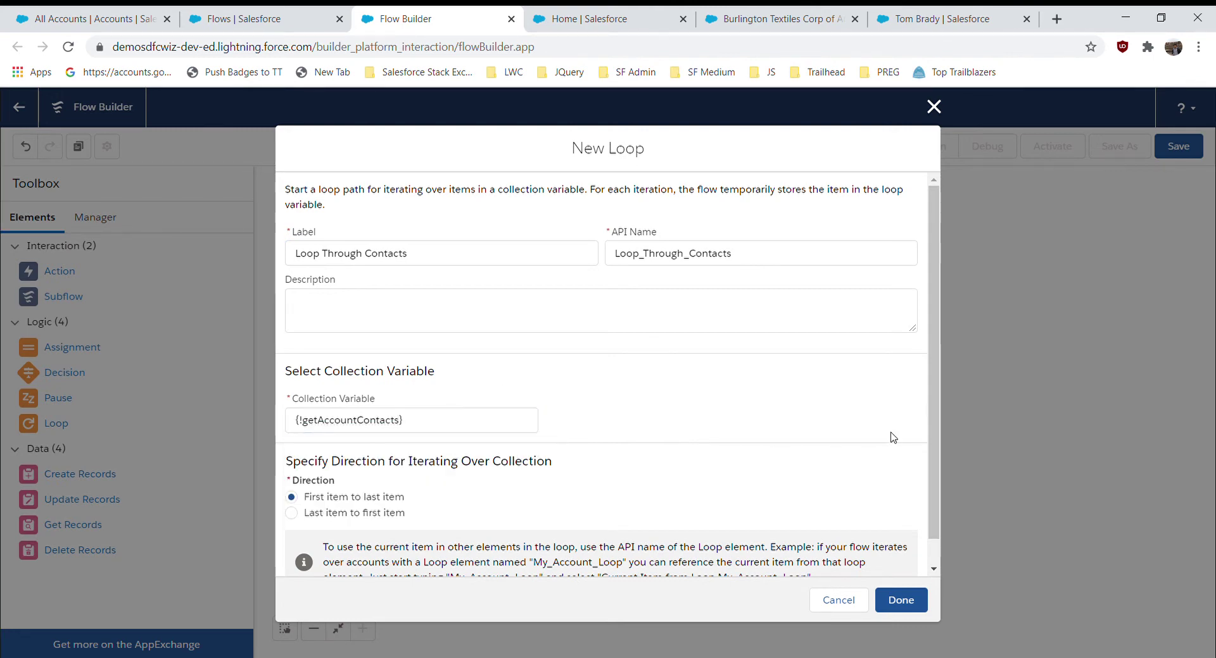
scroll(938, 470, down, 1)
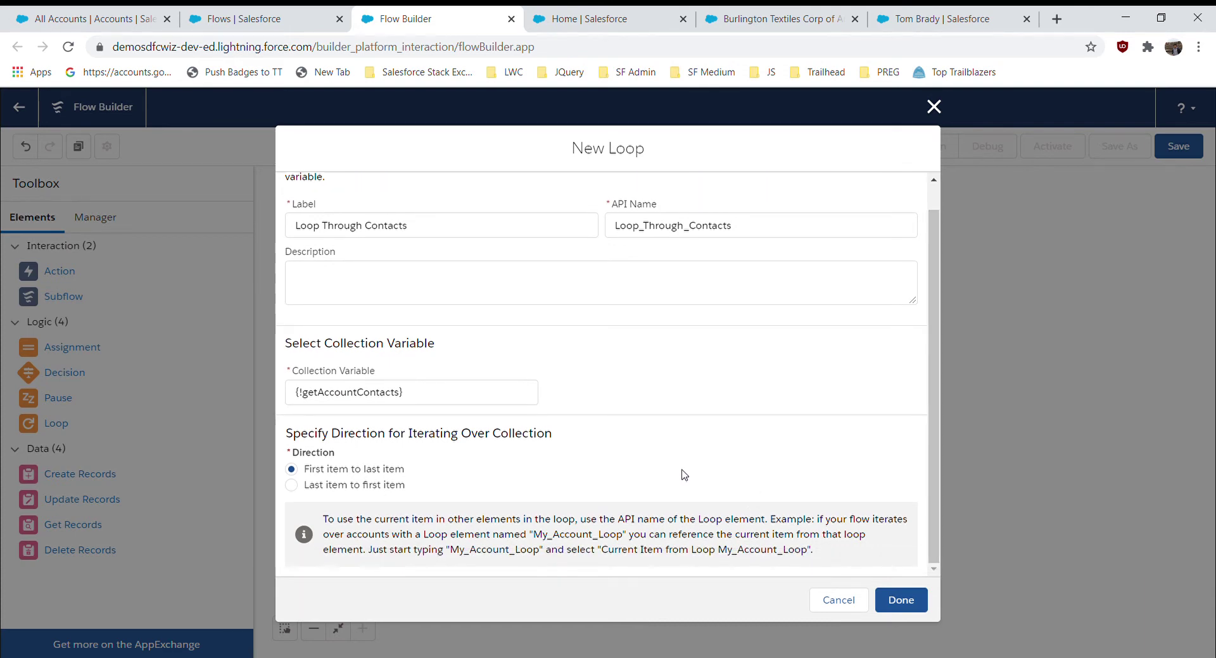
click(902, 602)
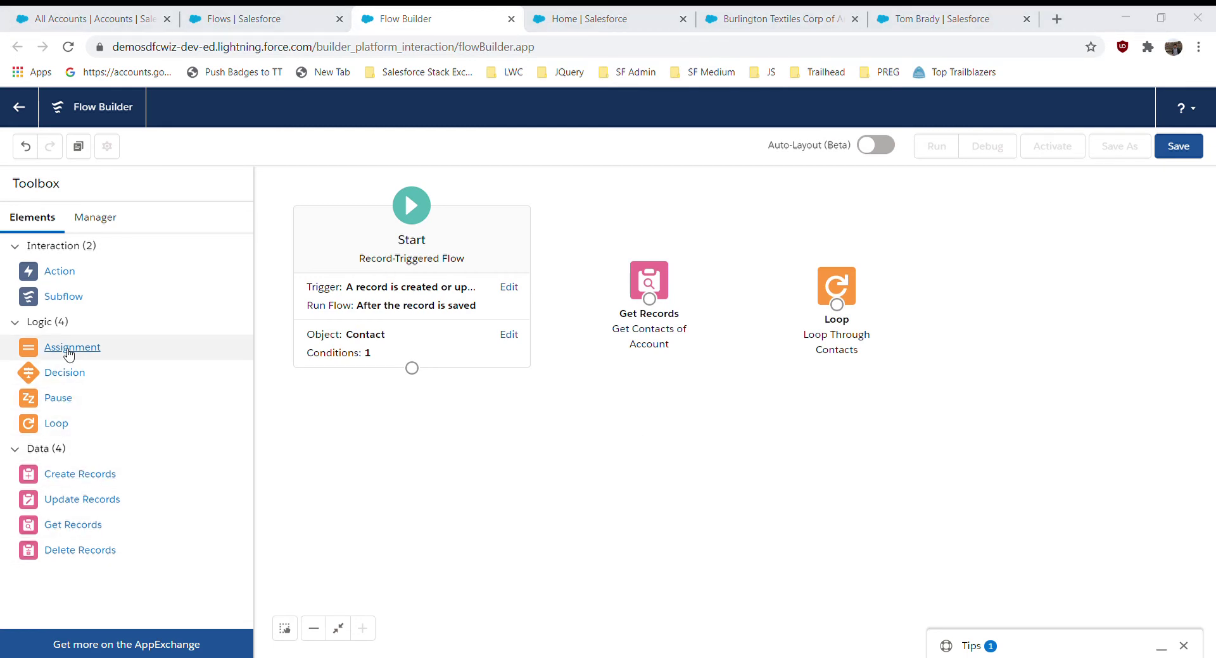
- Add an Assignment element labelled 'Calculate the Amount' (API name Calculate_the_Amount)
drag(70, 354, 1007, 297)
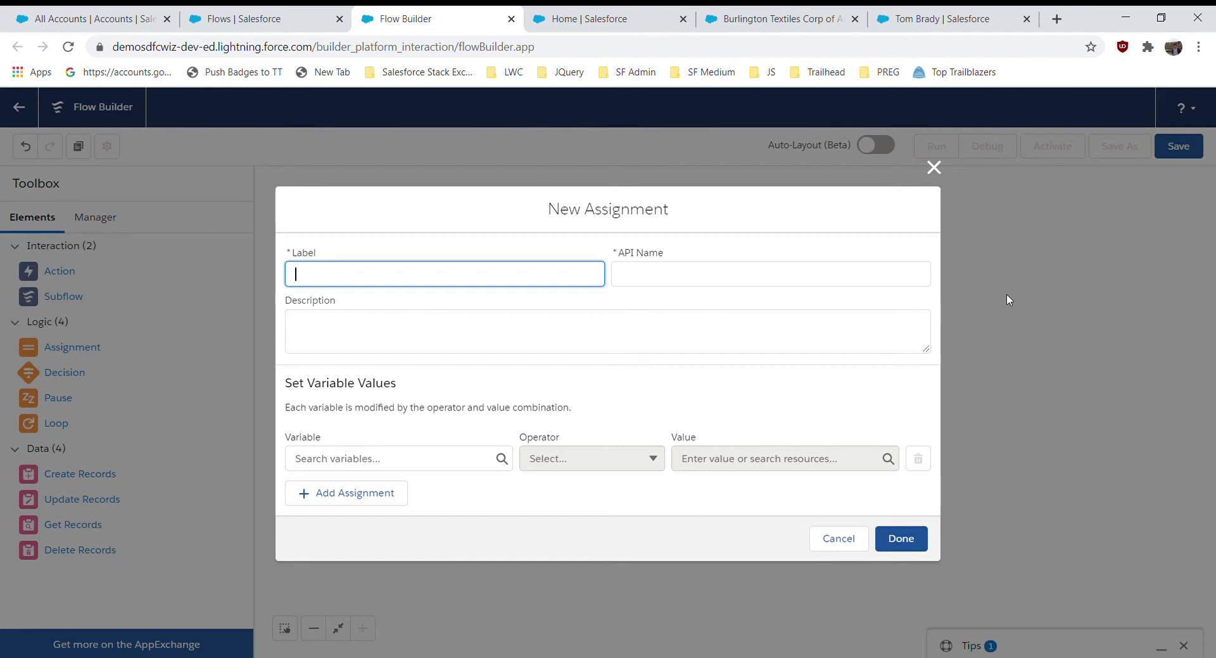
text(Calculate th)
text(e Amount)
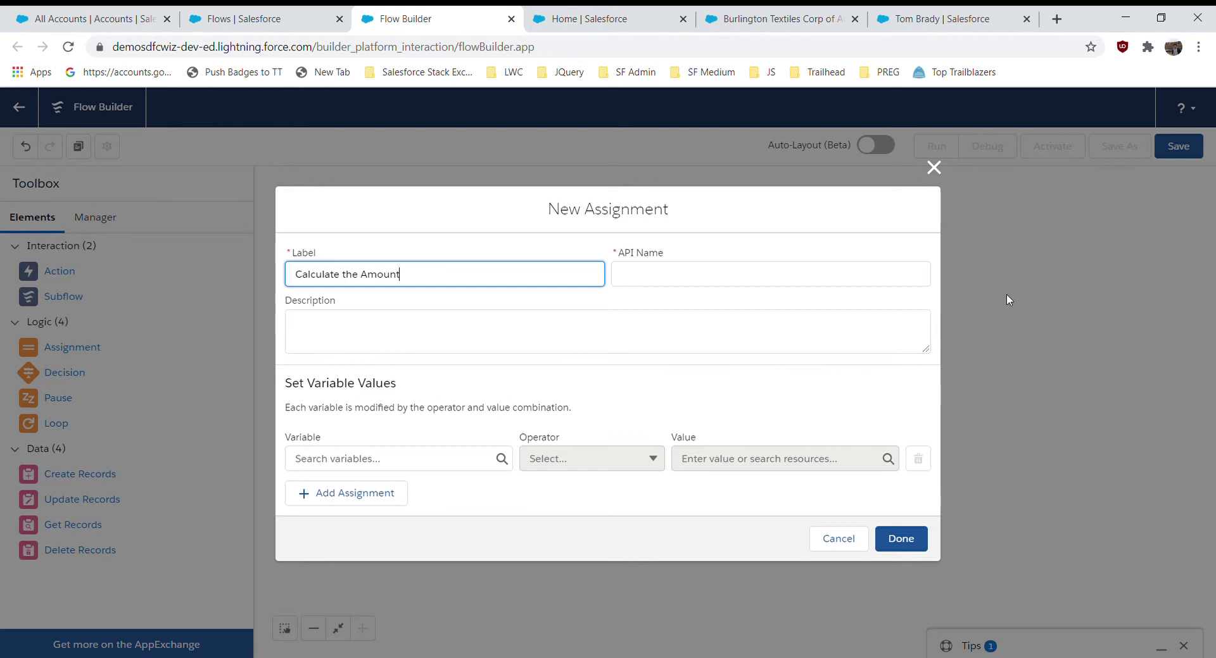
click(609, 307)
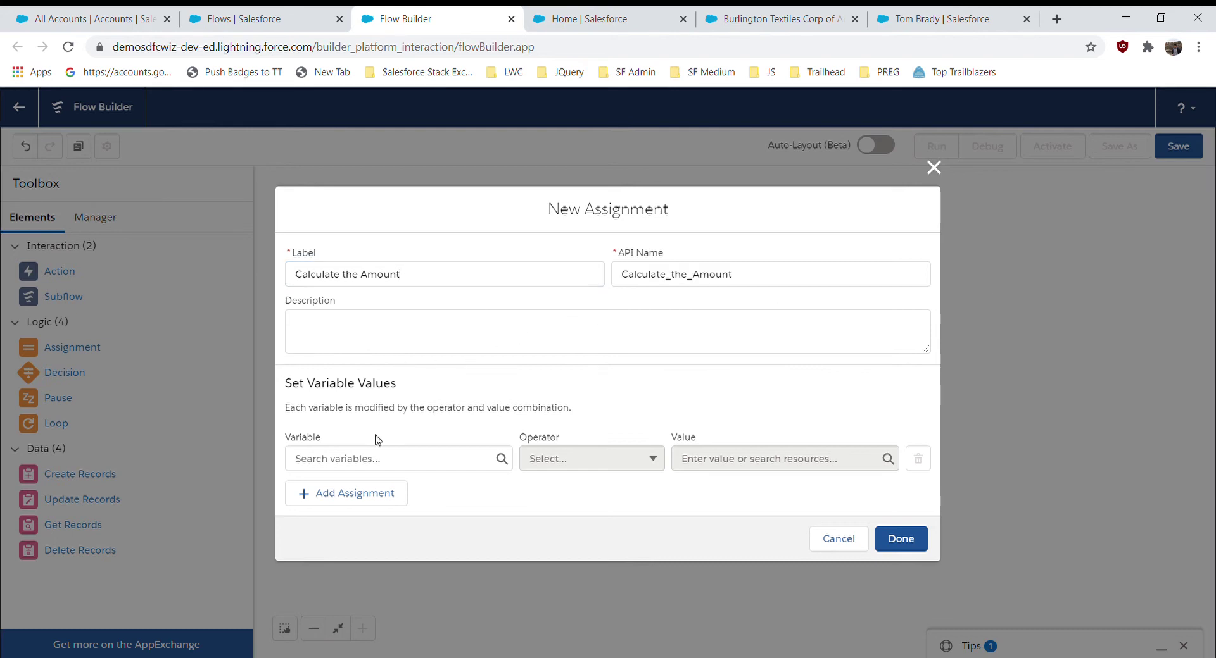
click(376, 465)
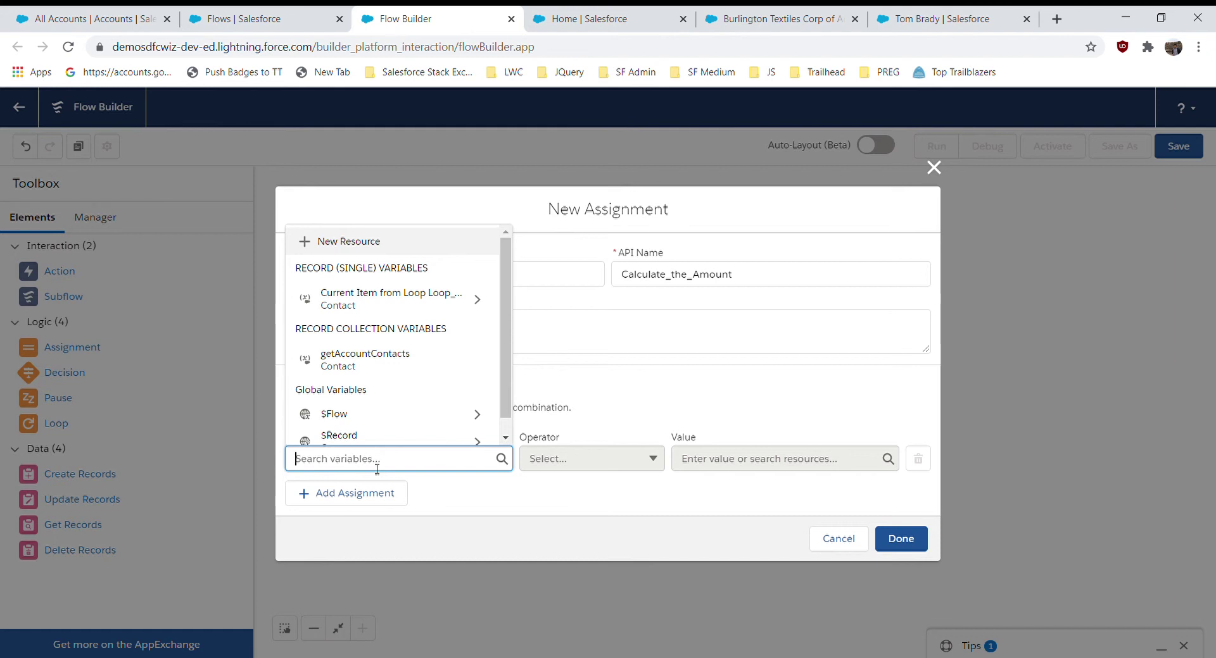
- Start a new resource of type Variable with data type Currency
click(361, 240)
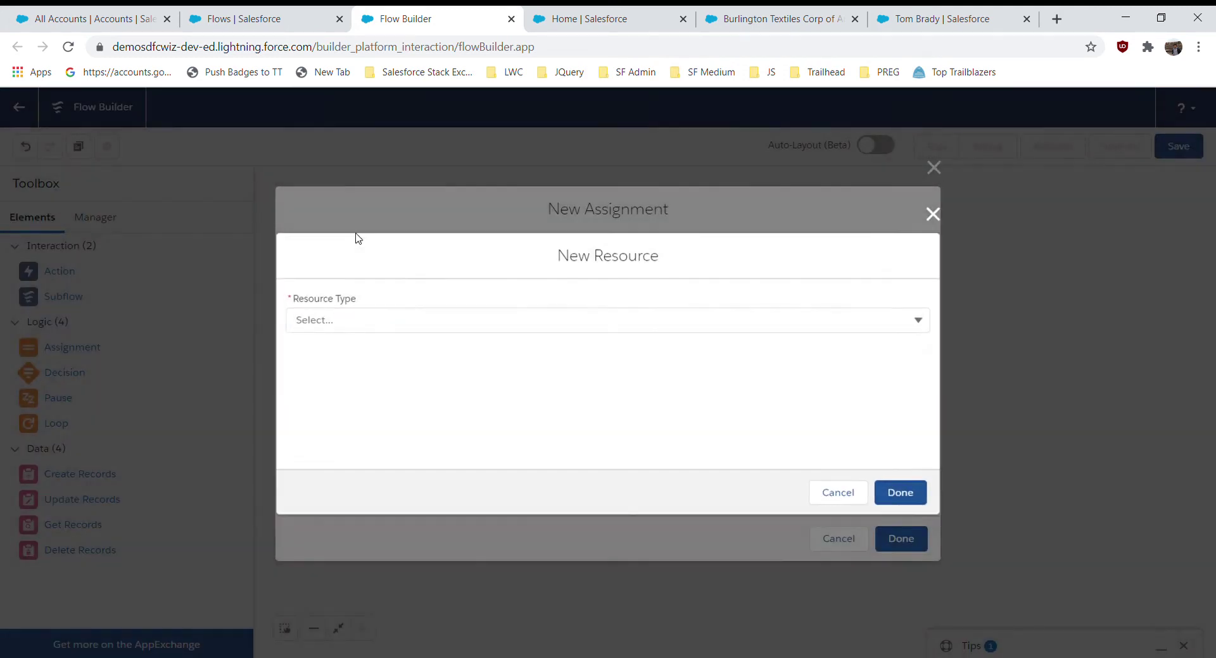
click(377, 320)
click(355, 352)
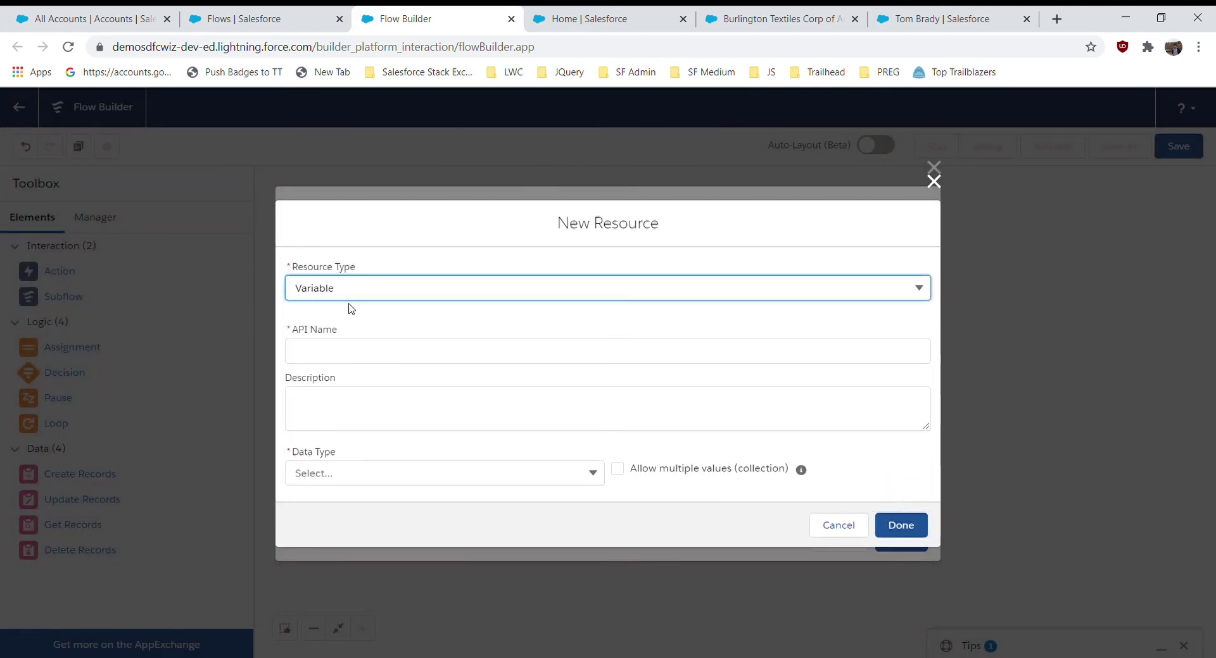
click(382, 481)
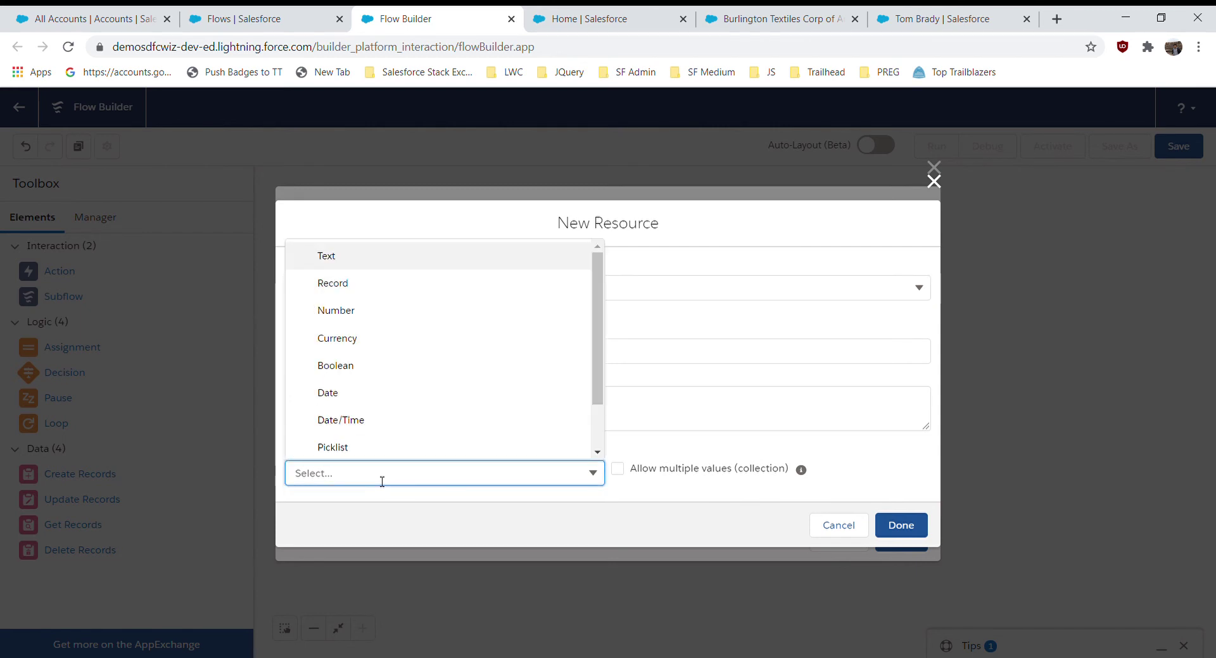
click(368, 342)
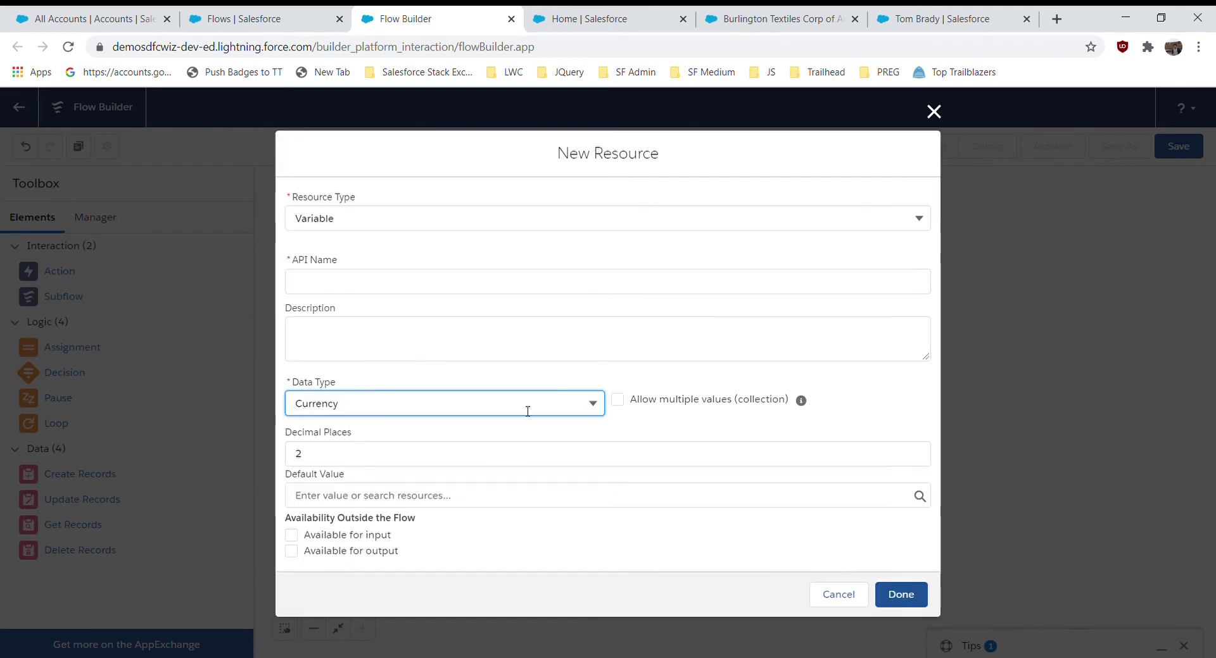
- Name the variable sumOfValues and save it as the assignment's target variable
click(354, 284)
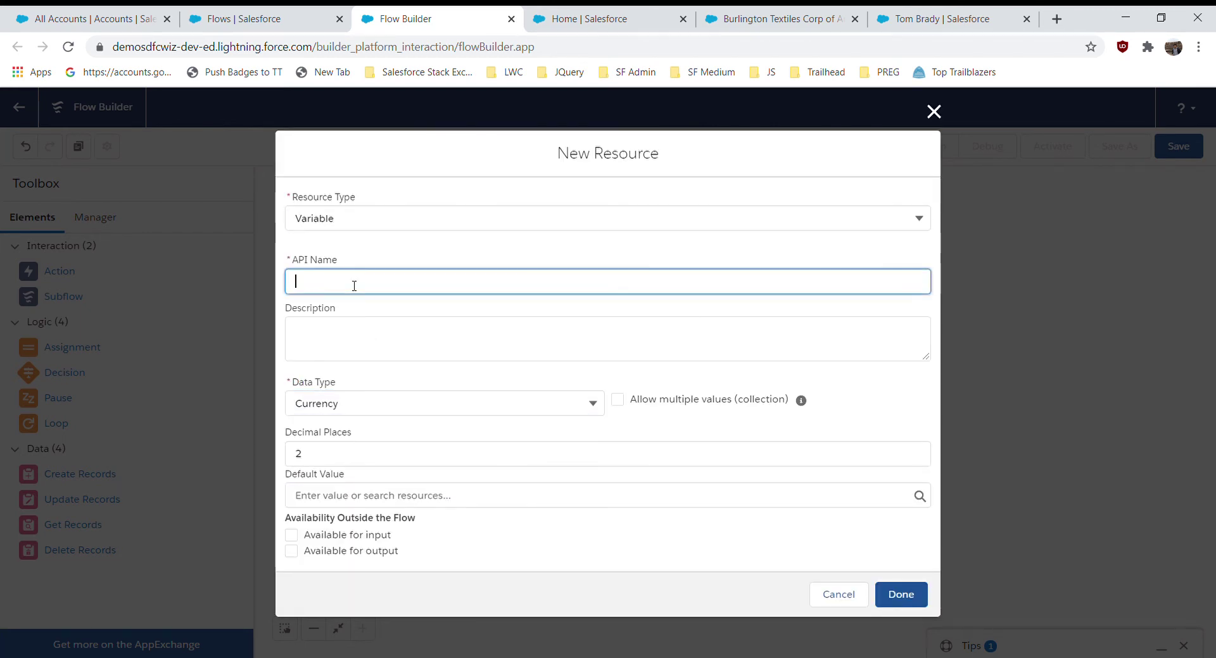
text(sumOf)
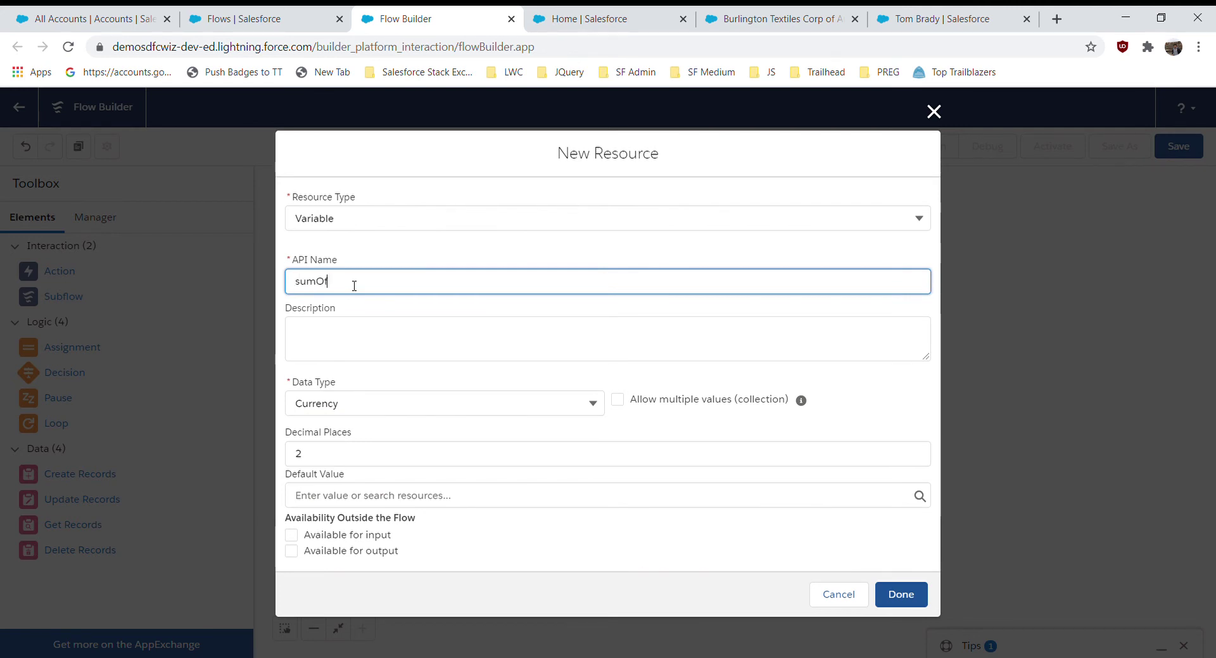
text(Expenses)
double_click(353, 285)
click(392, 294)
key(BackSpace)
key(BackSpace)
key(BackSpace)
key(BackSpace)
key(BackSpace)
key(BackSpace)
key(BackSpace)
text(C)
text(alues)
click(467, 312)
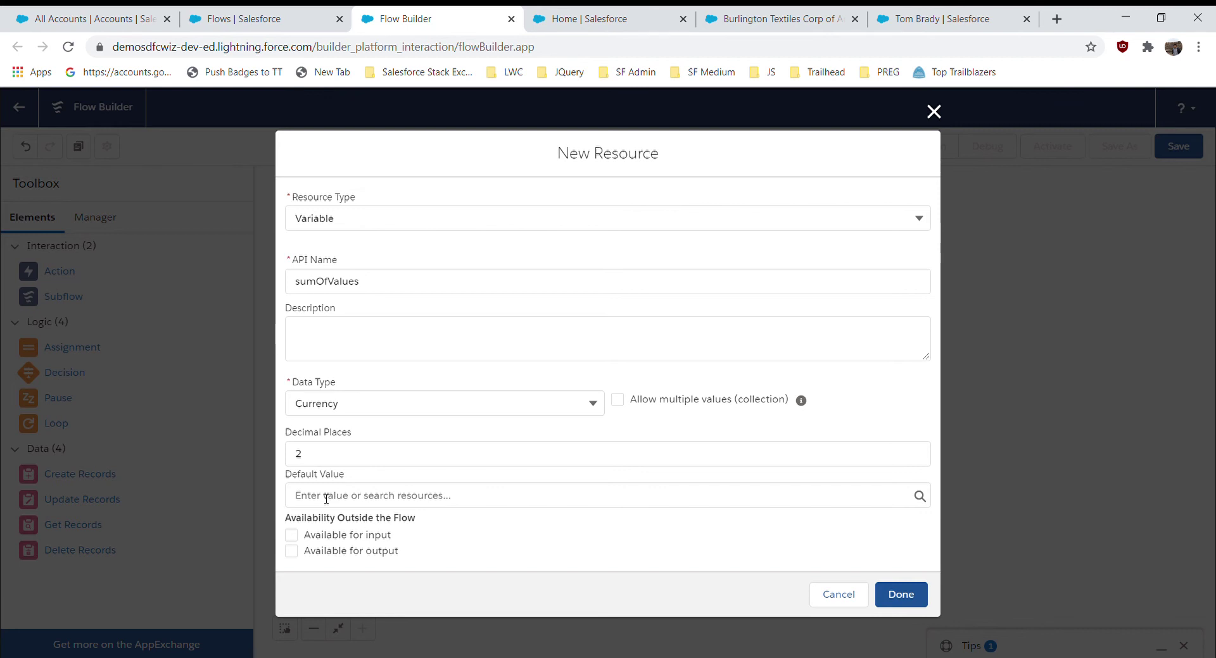
click(900, 599)
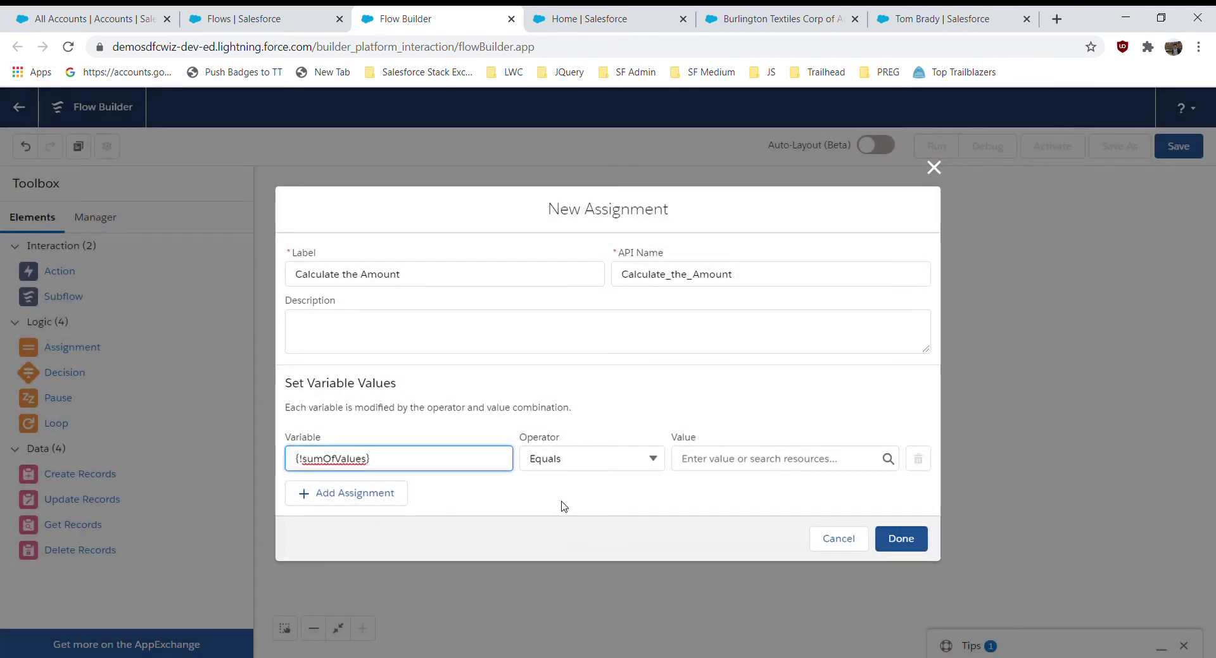
- Make the assignment Add {!Loop_Through_Contacts.Expected_Revenue__c} to sumOfValues and finish it
click(579, 497)
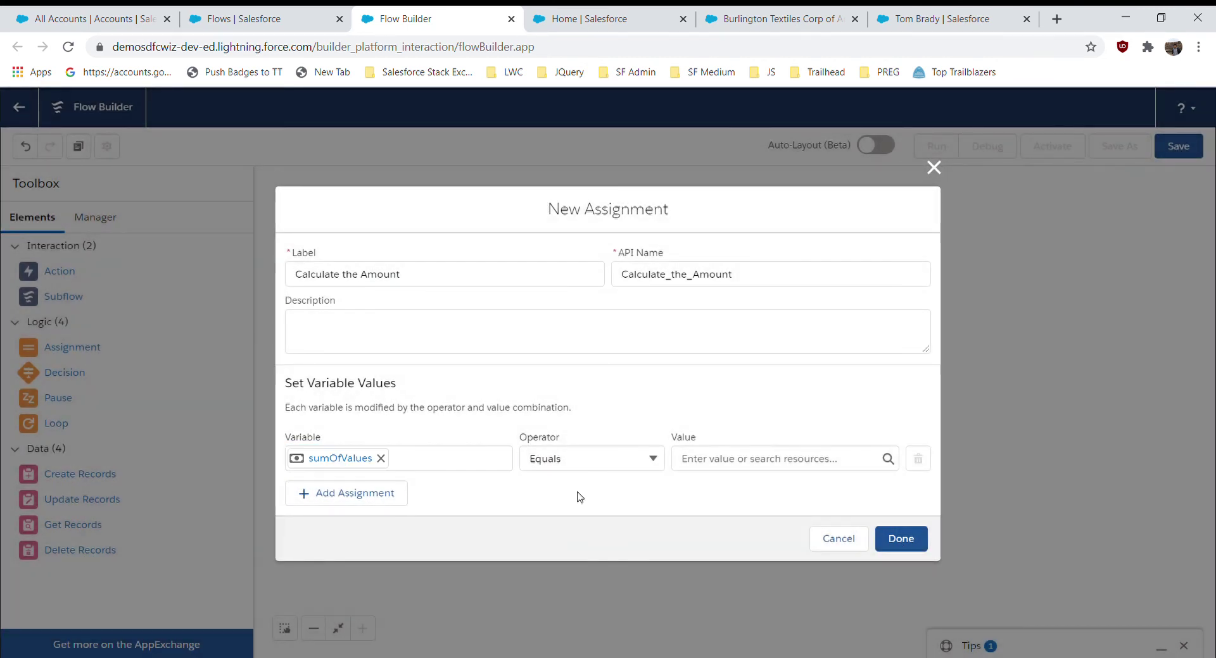
click(623, 467)
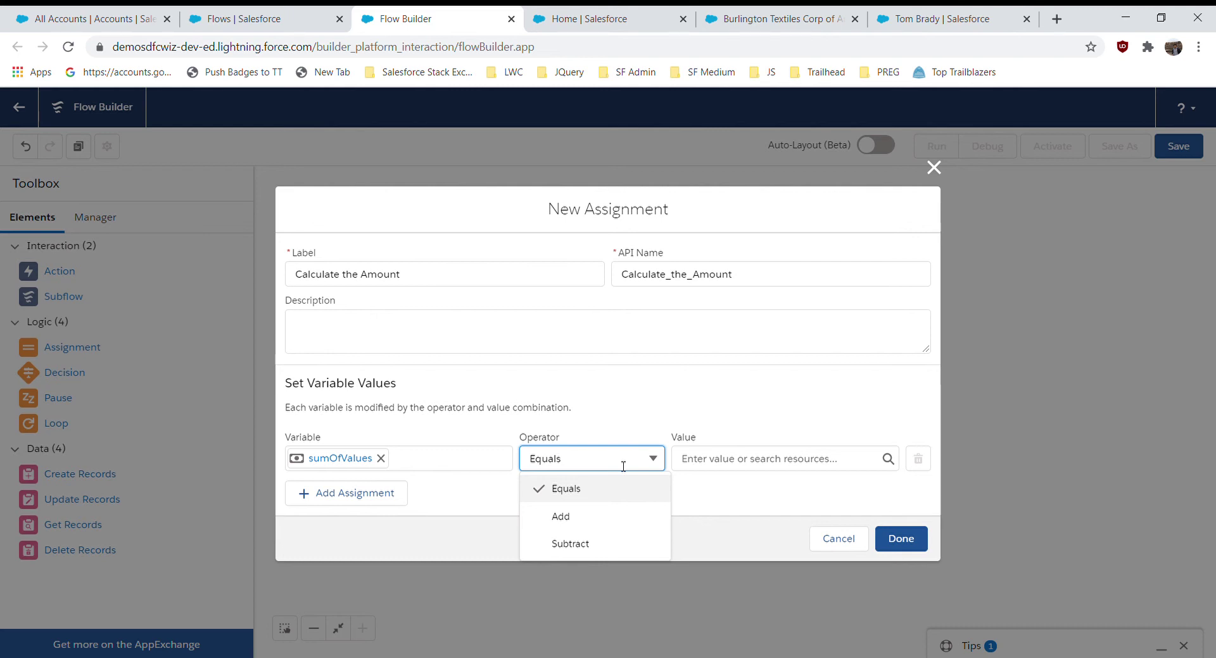
click(589, 525)
click(742, 463)
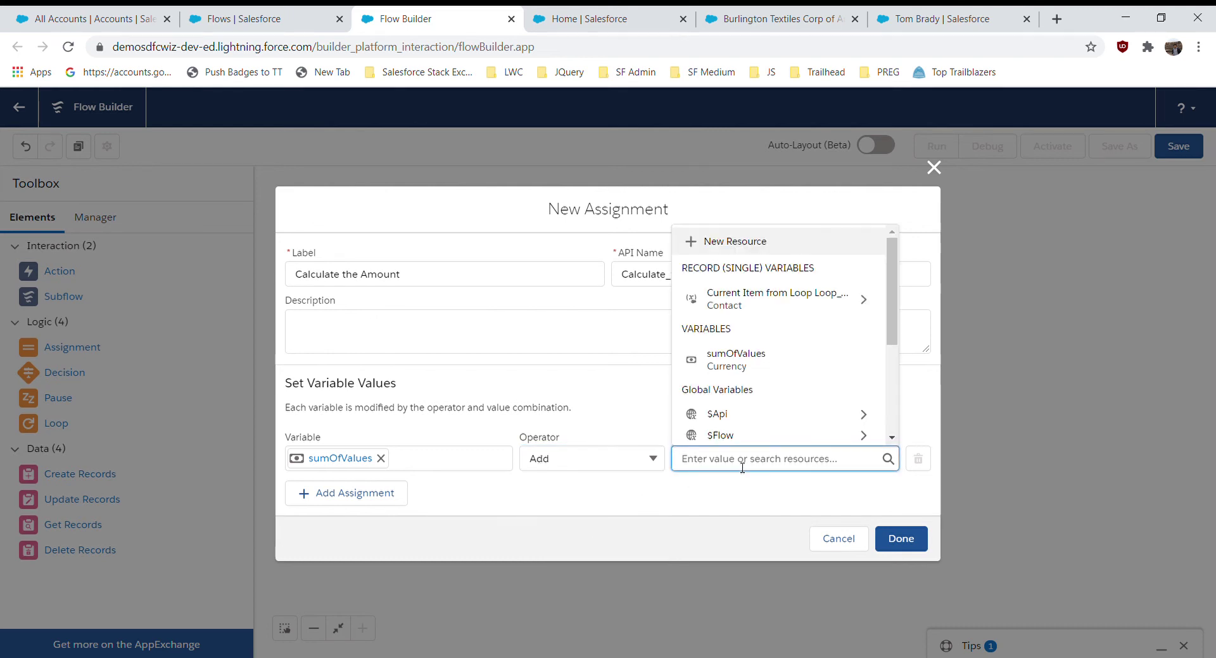
click(748, 309)
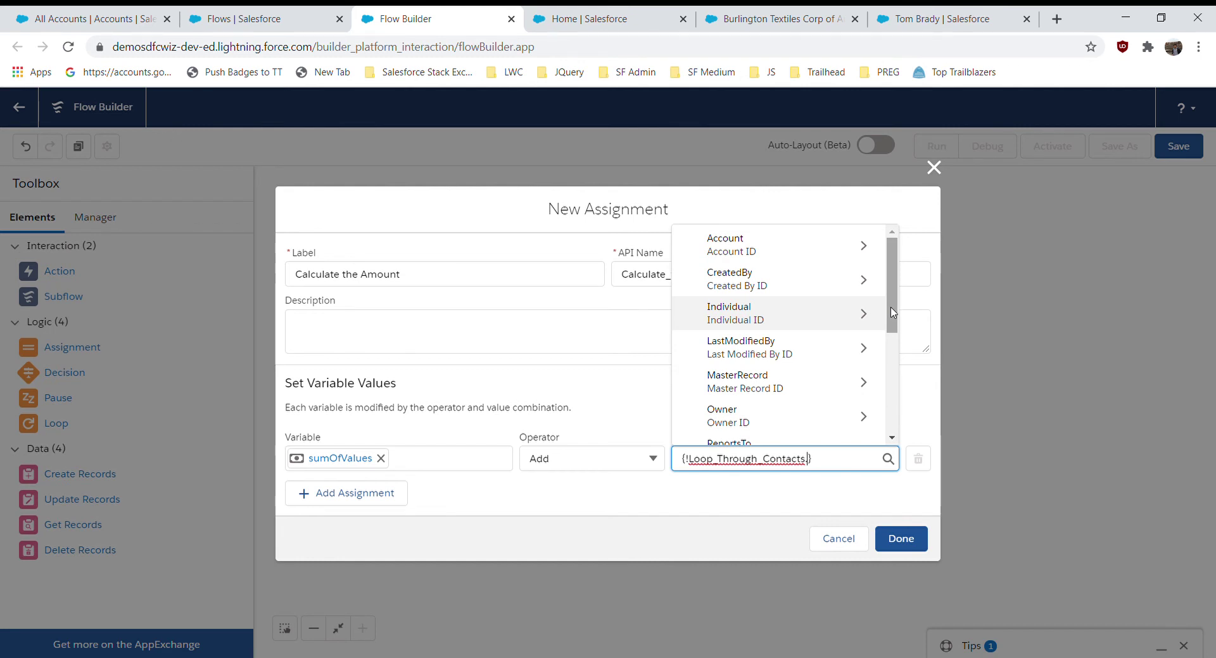
drag(893, 315, 894, 349)
scroll(809, 347, down, 3)
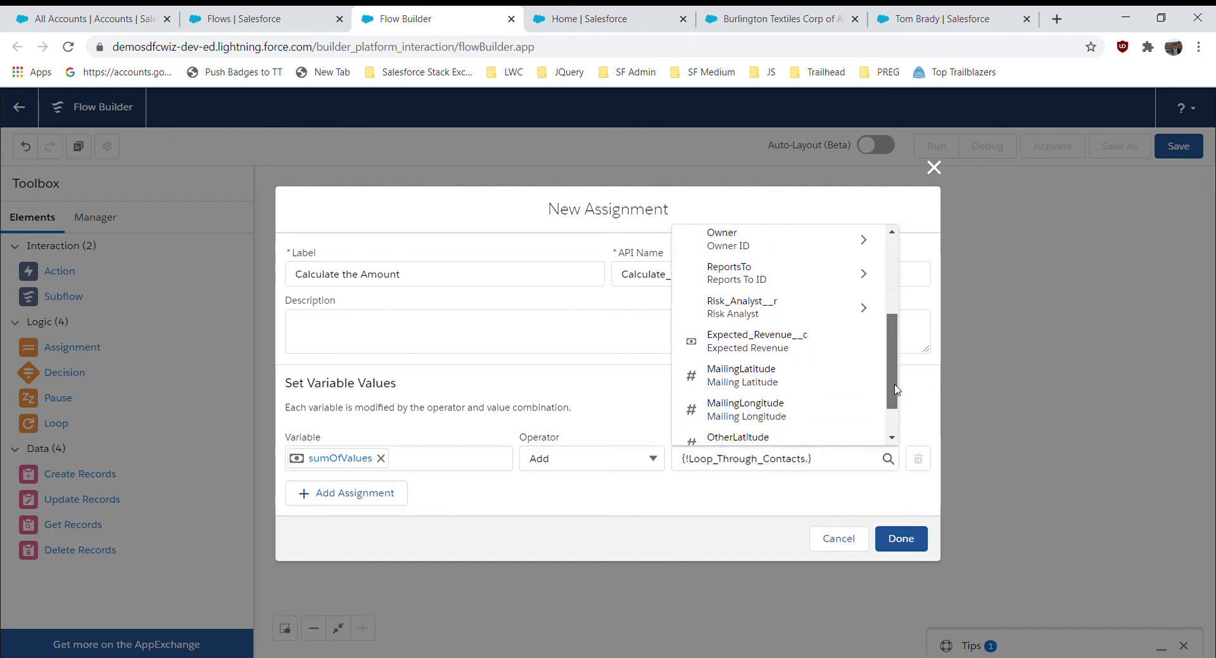
click(809, 347)
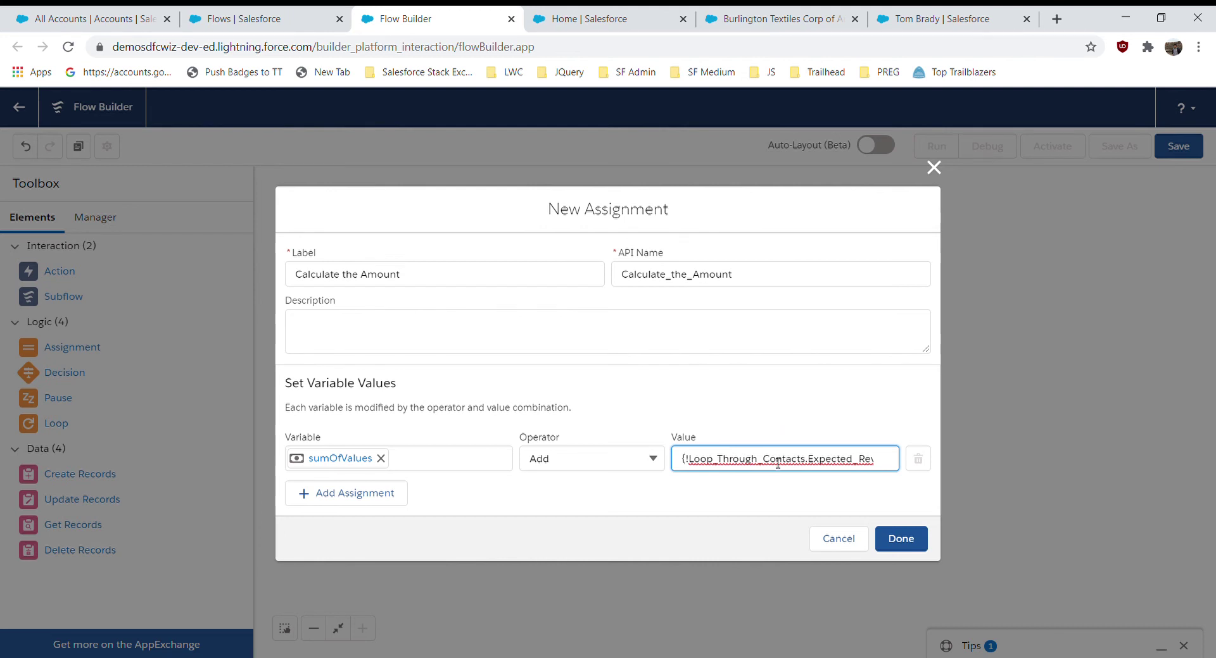
click(598, 507)
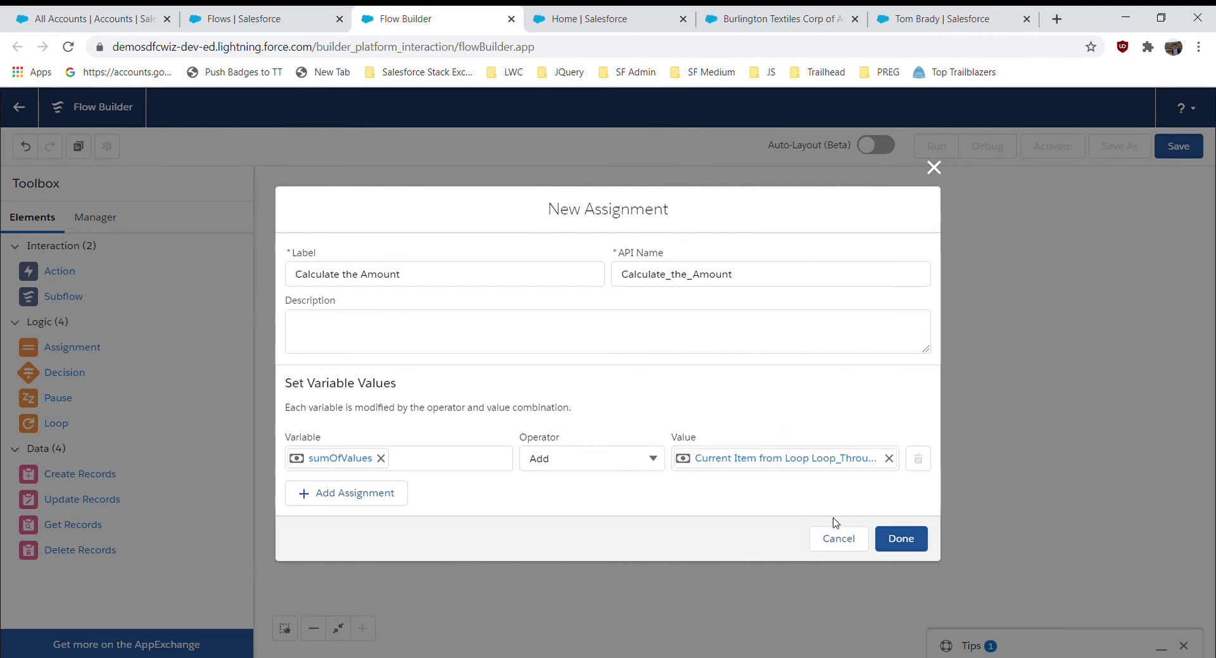
click(899, 543)
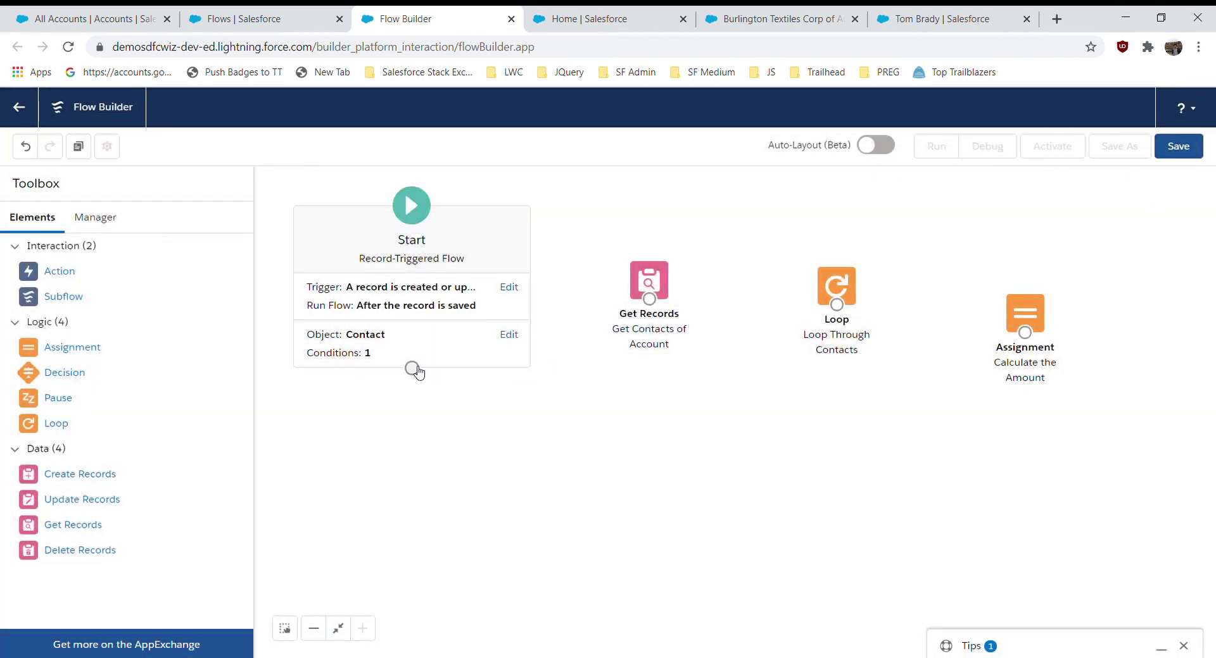
- Connect Start to Get Contacts, and the loop's For Each Item path to the assignment
drag(411, 368, 1030, 335)
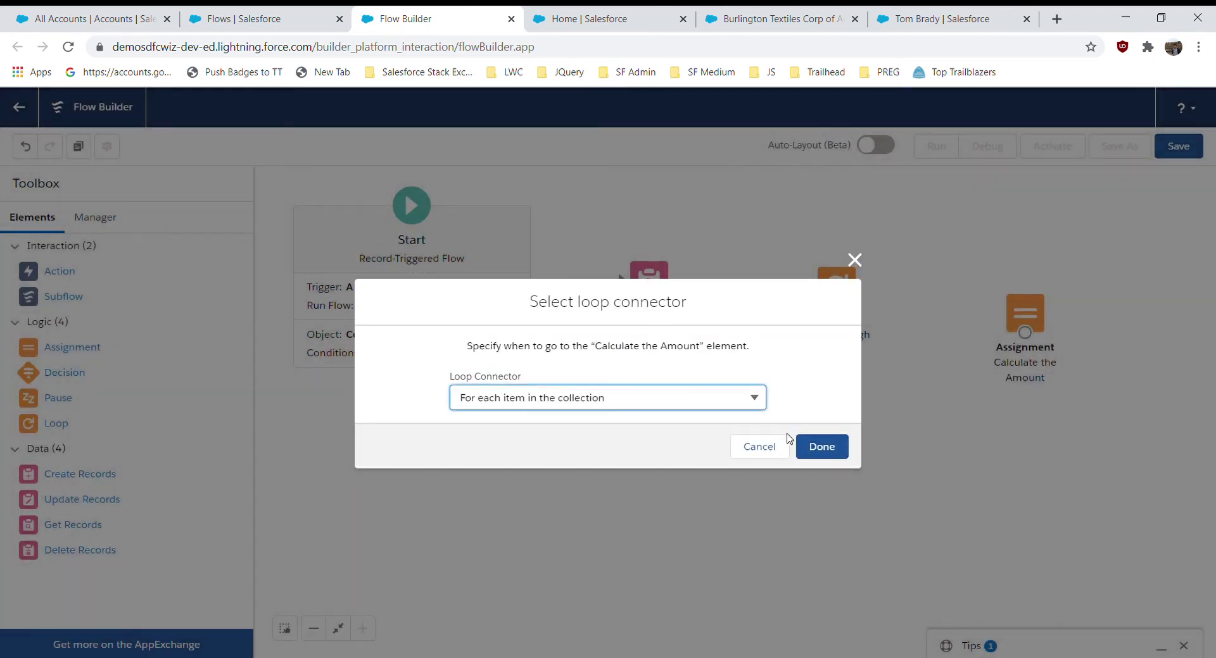
click(822, 447)
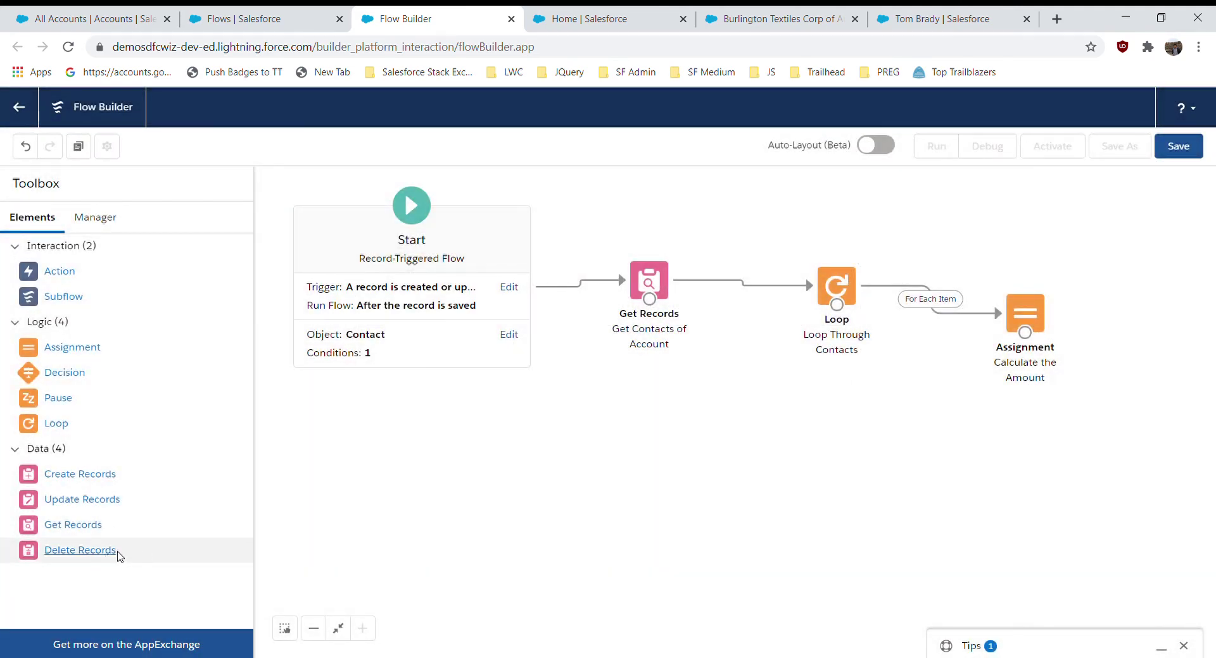
drag(112, 513, 822, 434)
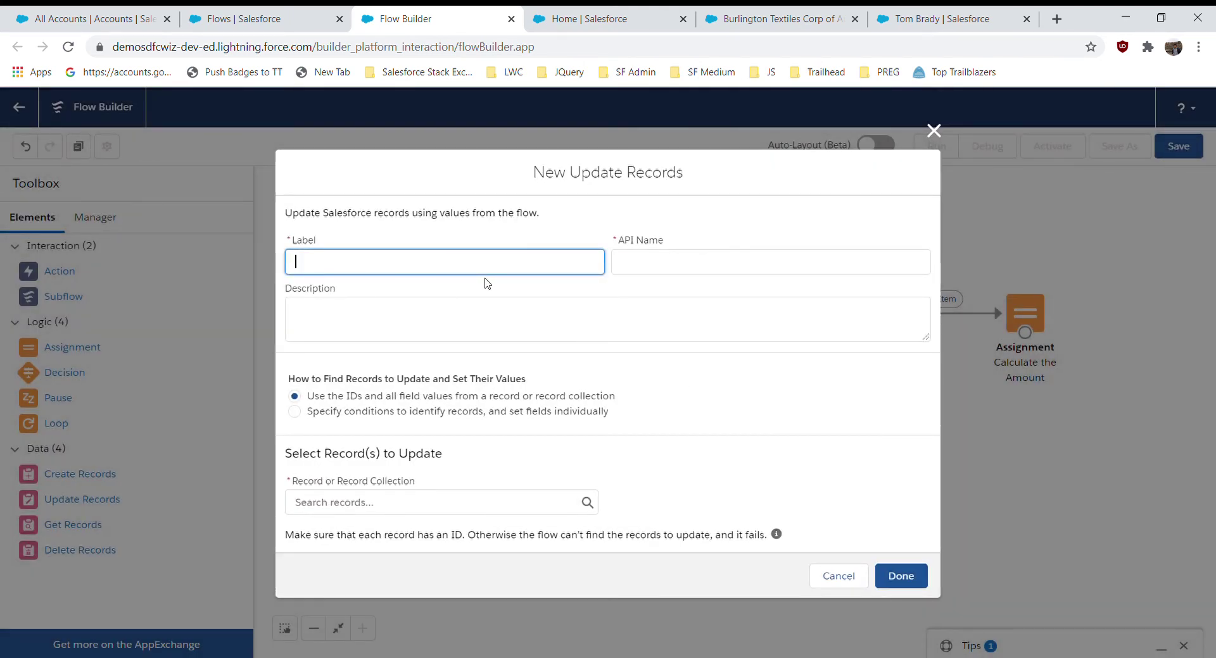
- Label Update Records 'Update Account with Values', using conditions and individually set fields
text(Update Account with )
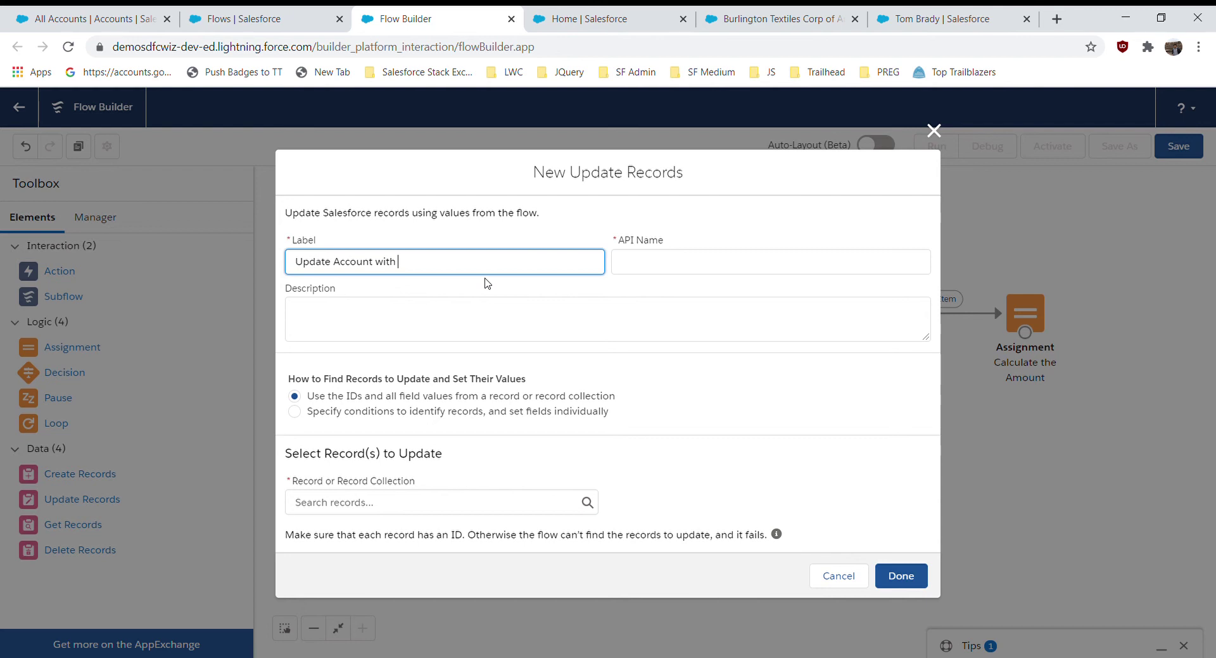
text(Values)
click(462, 230)
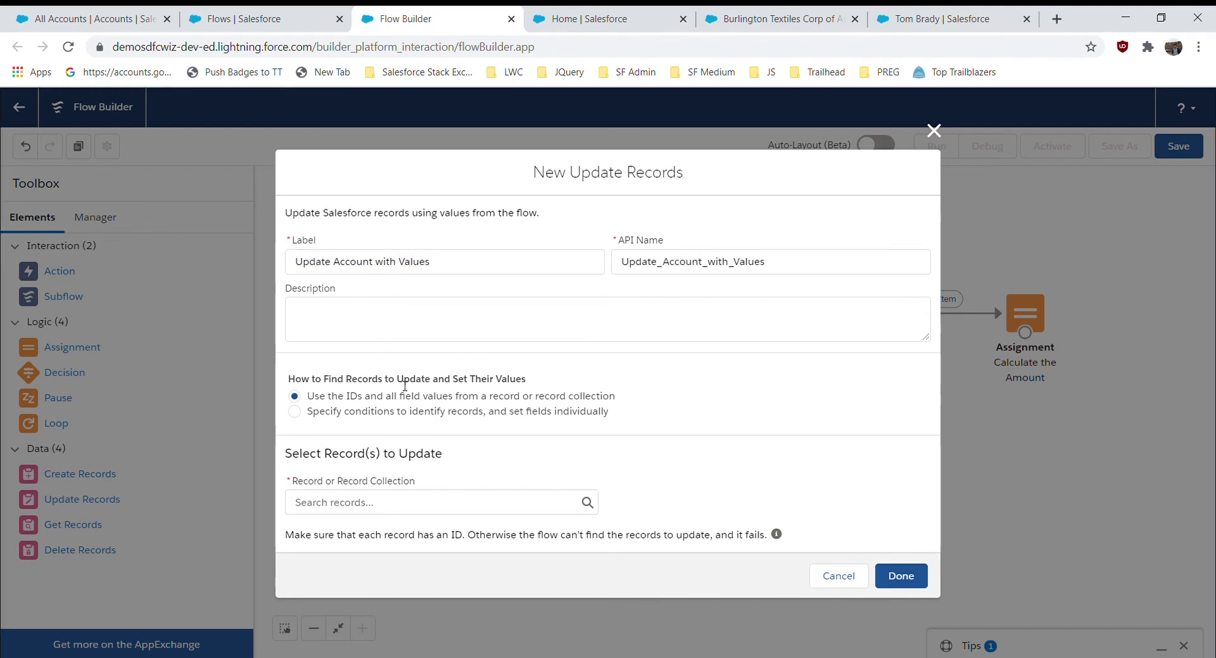
click(379, 413)
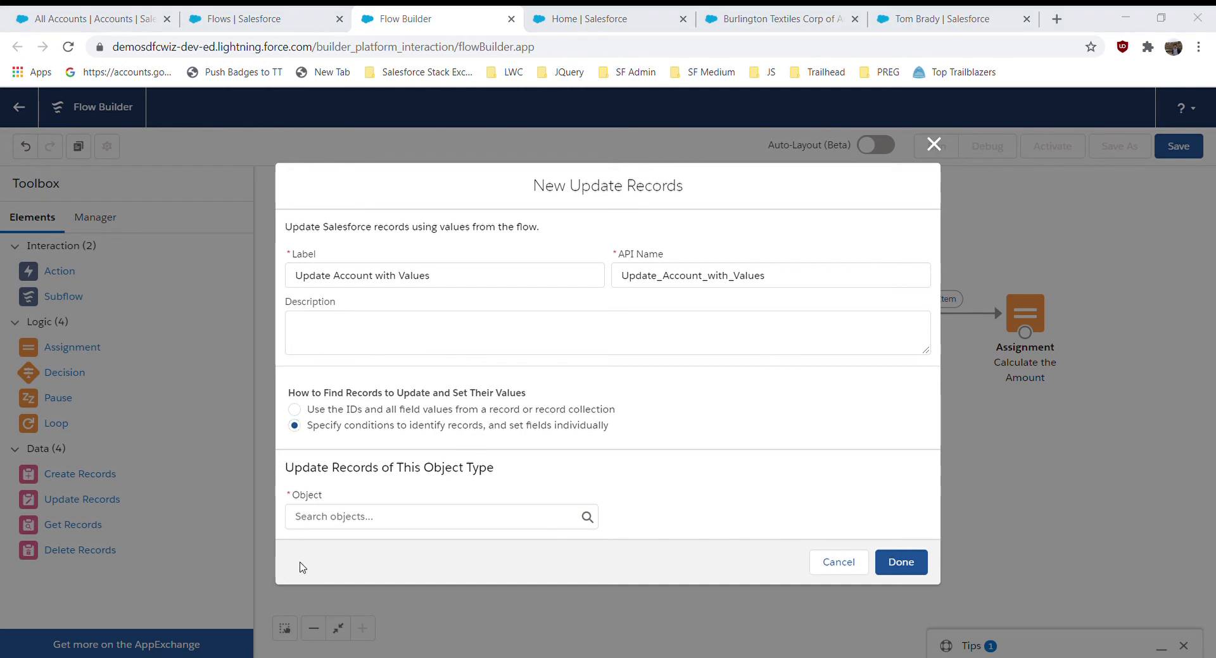
click(363, 520)
- Choose Account as the object for the Update Records element
text(Acc)
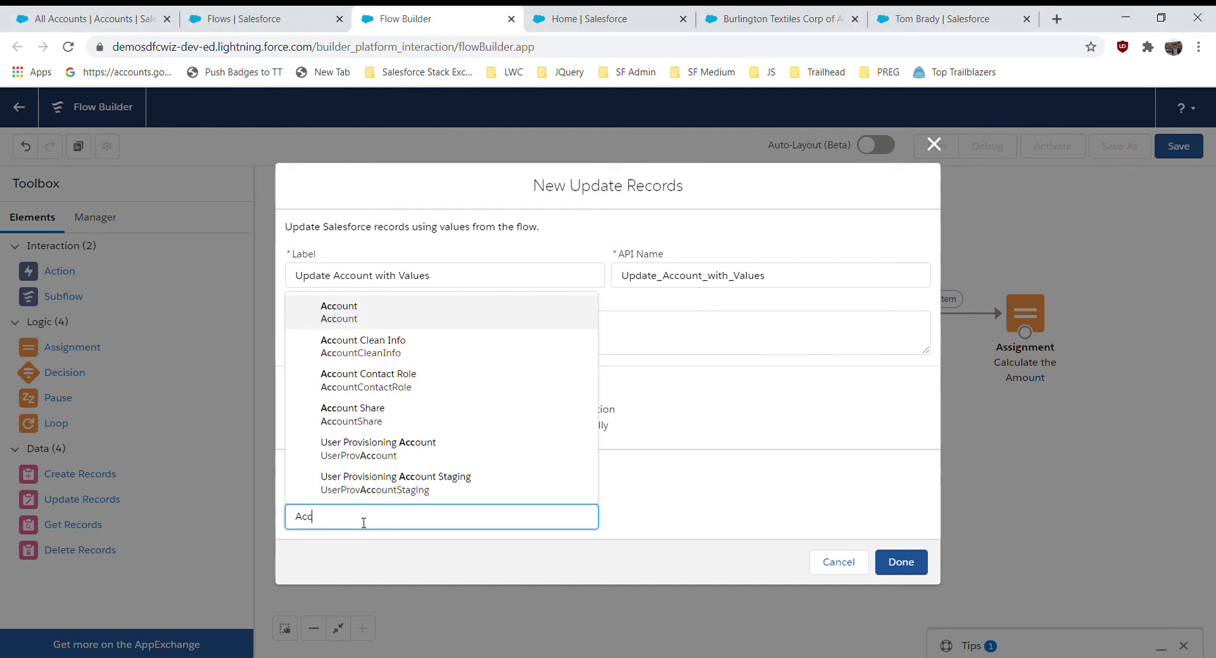
click(388, 310)
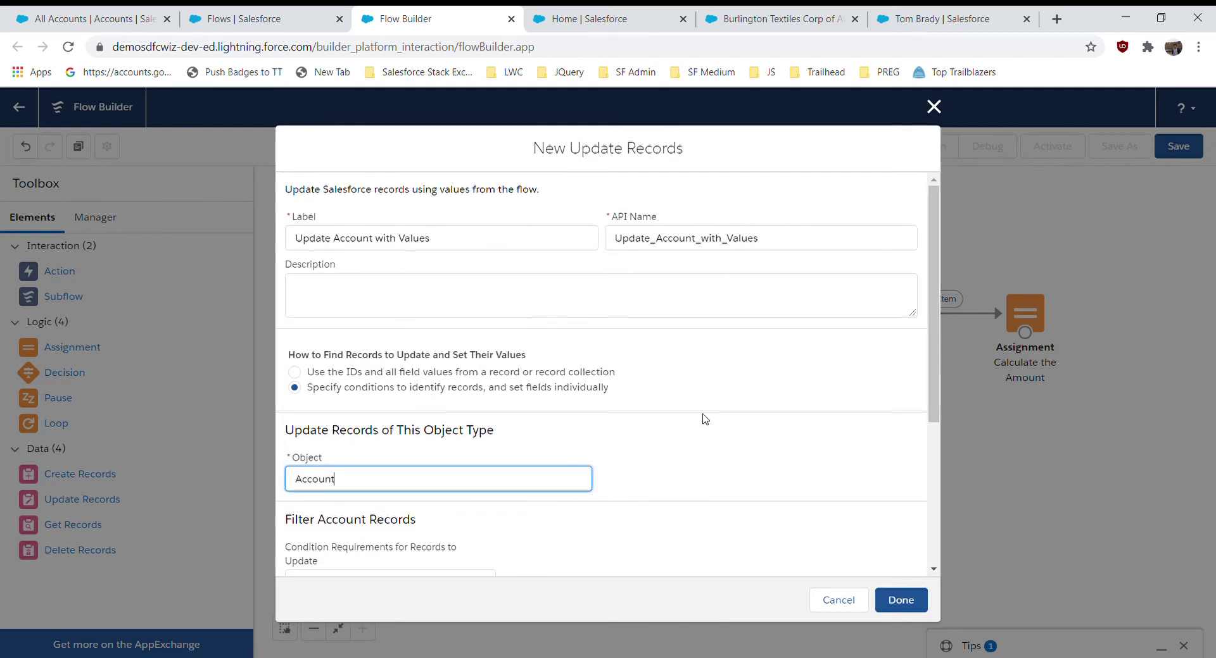
click(698, 467)
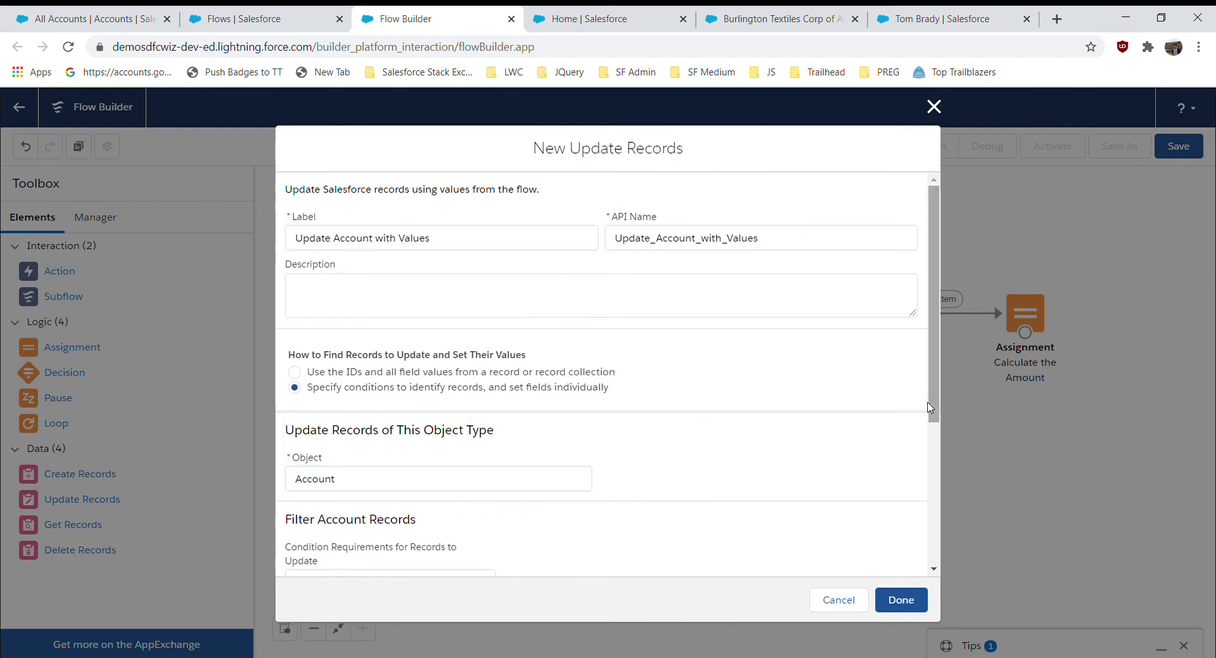
drag(932, 408, 936, 520)
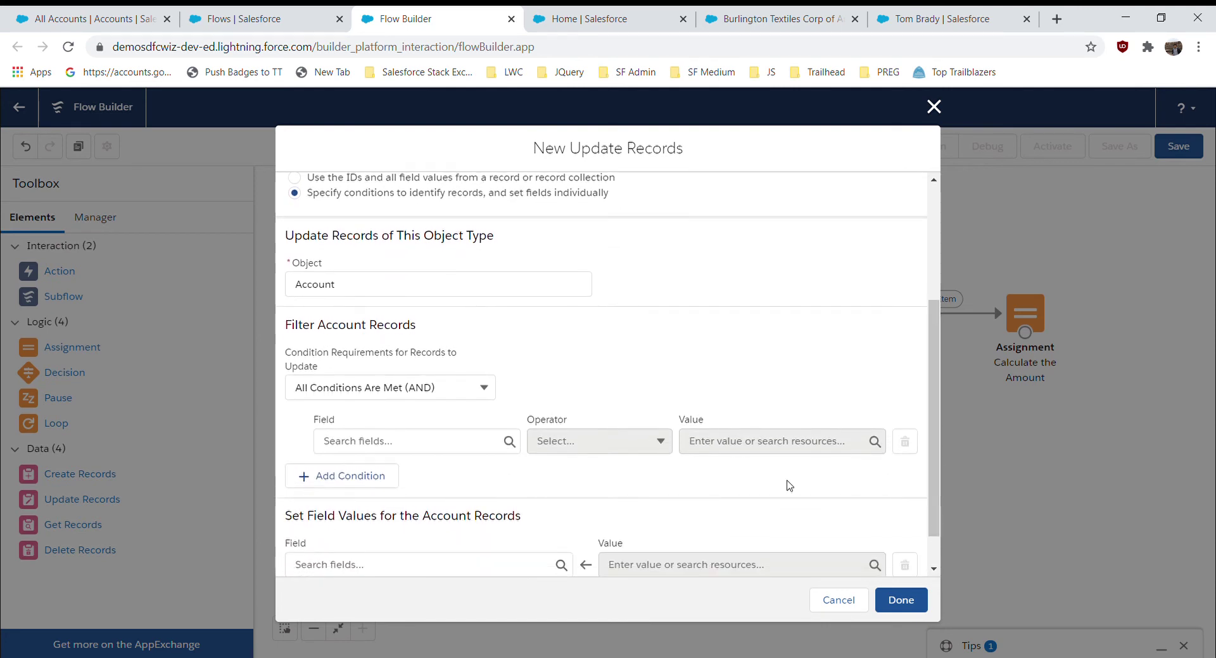
- Add the filter condition Id Equals {!$Record.AccountId}
click(449, 453)
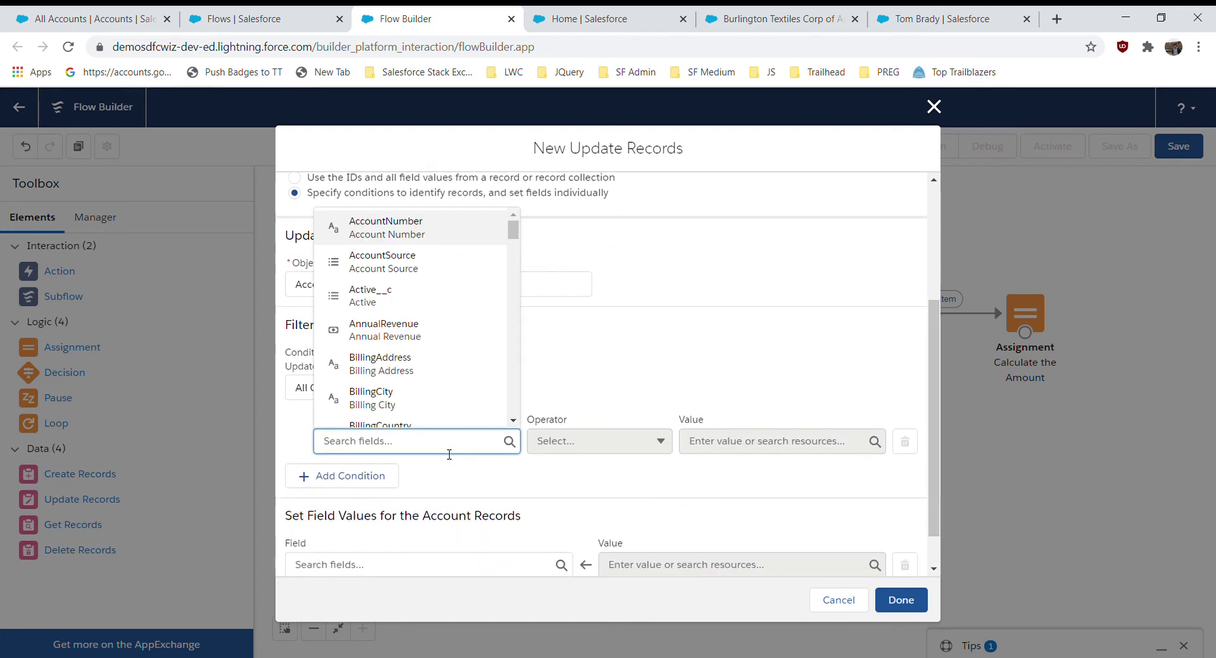
text(Id)
click(393, 326)
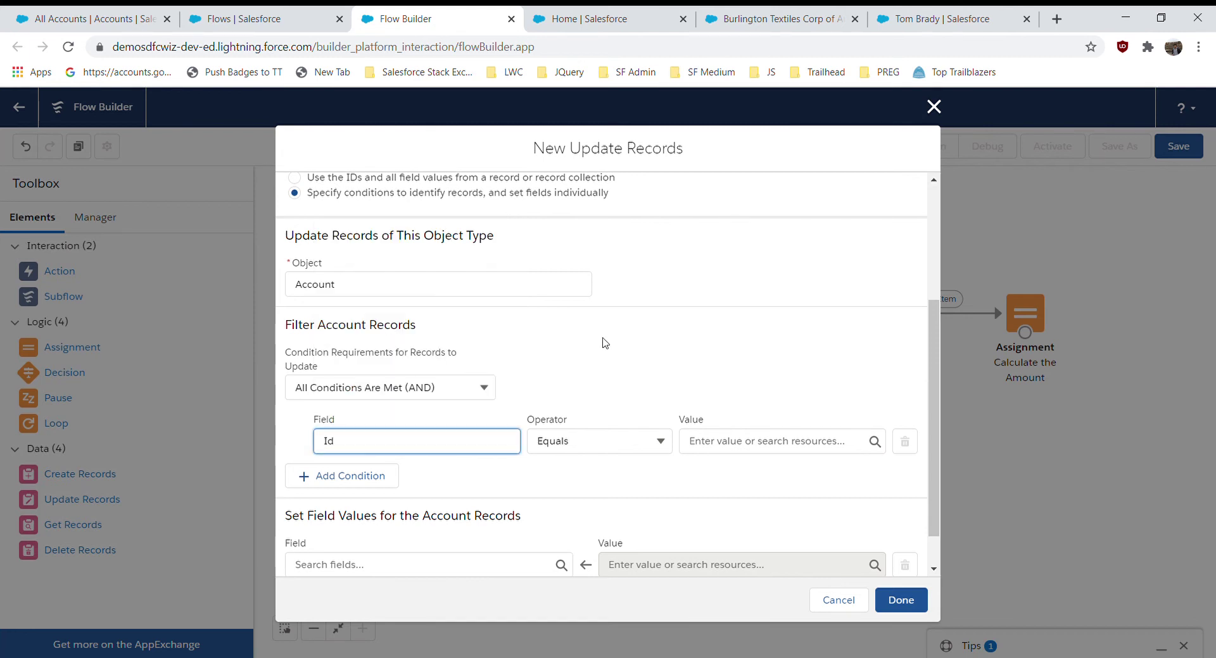
click(726, 441)
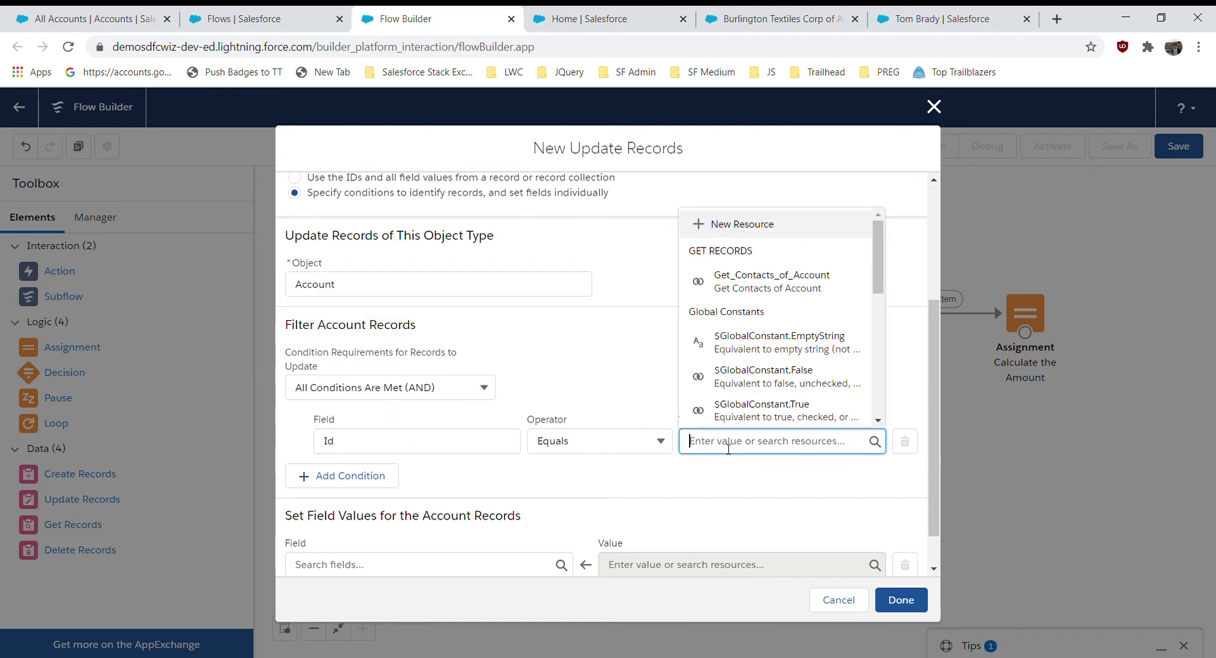
drag(877, 266, 822, 310)
click(749, 448)
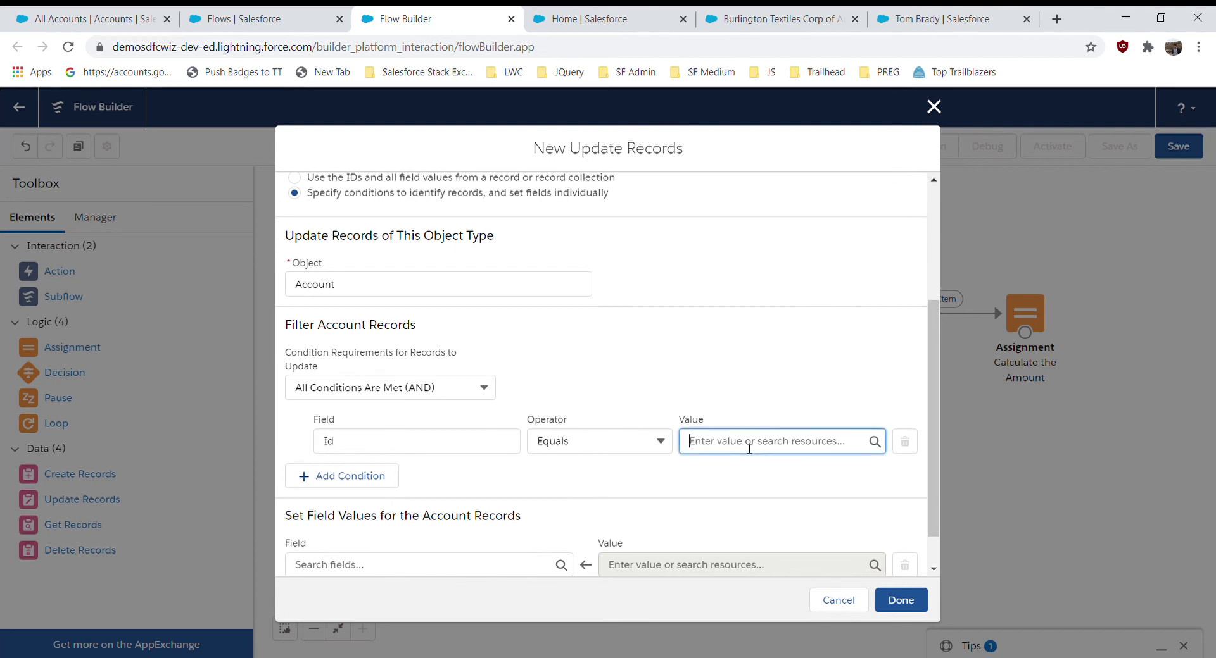
scroll(867, 409, down, 5)
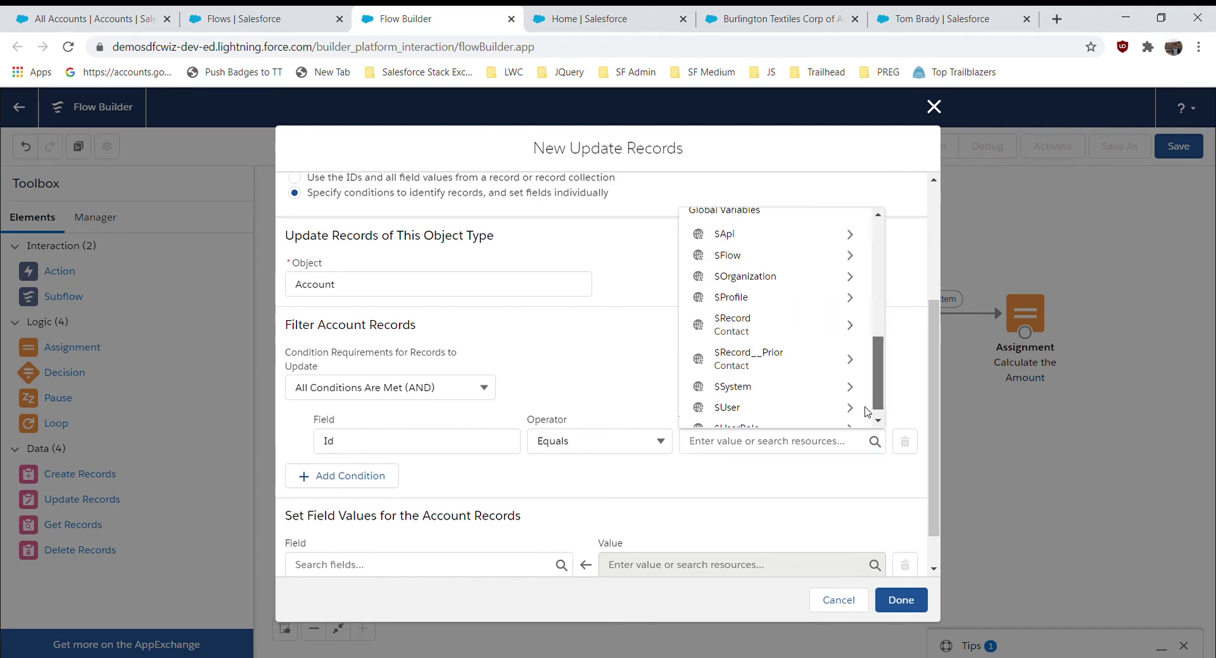
scroll(867, 409, down, 1)
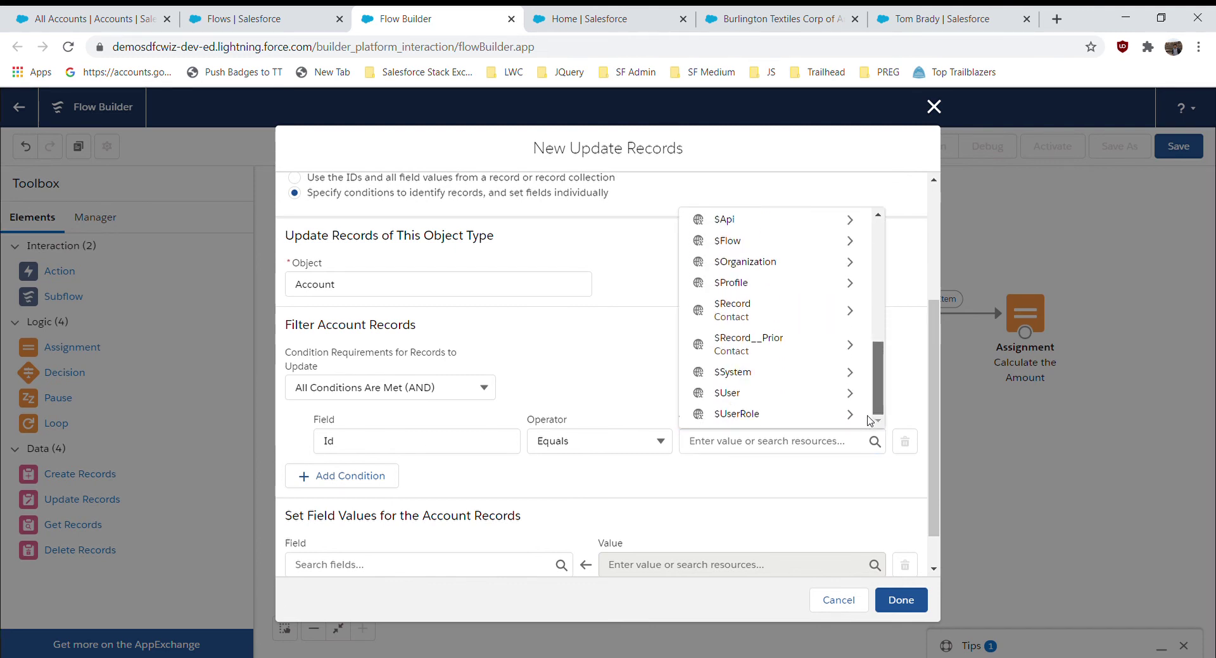
click(840, 322)
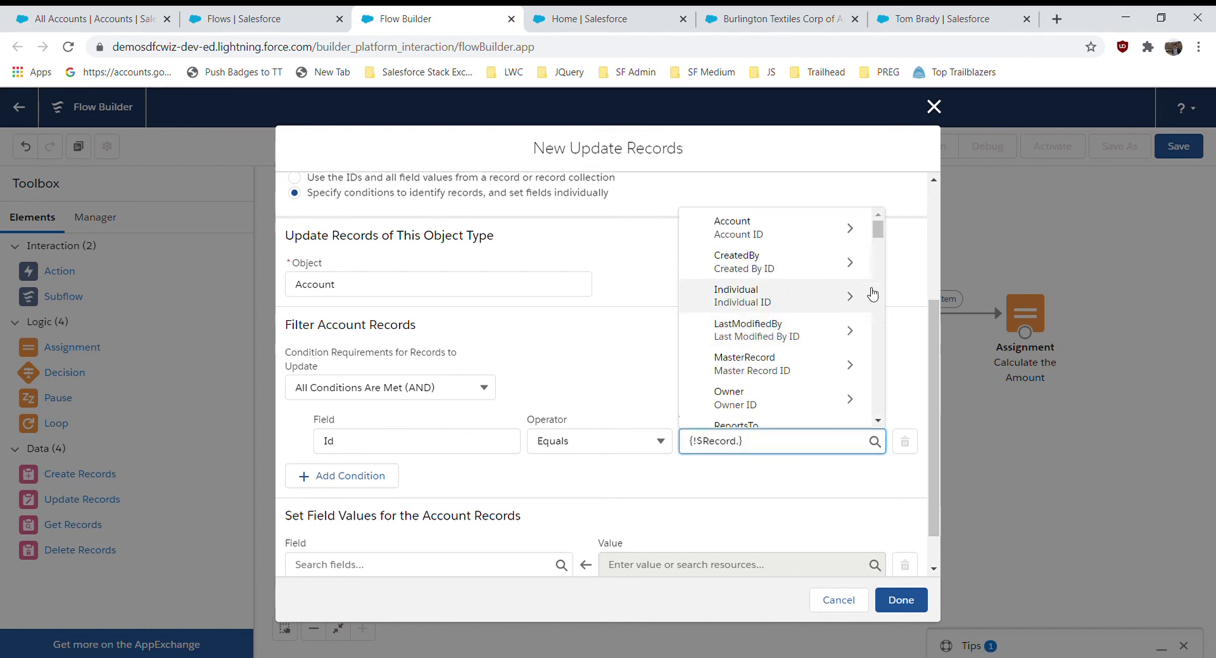
drag(878, 230, 879, 239)
scroll(879, 240, down, 2)
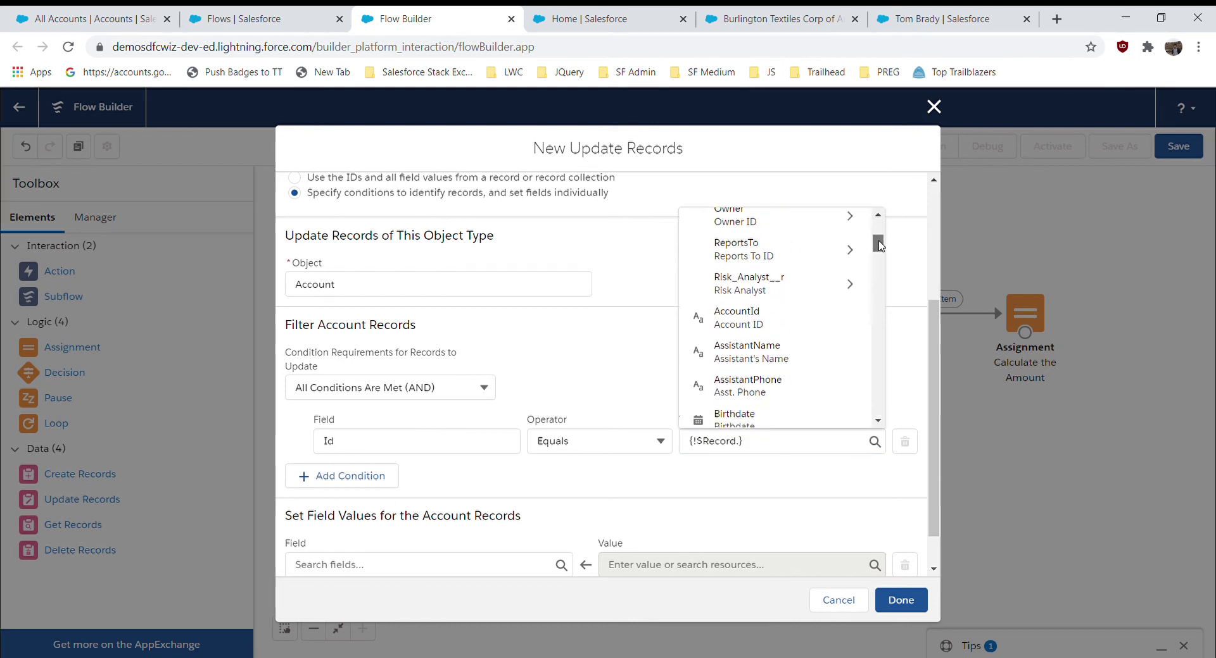
click(773, 315)
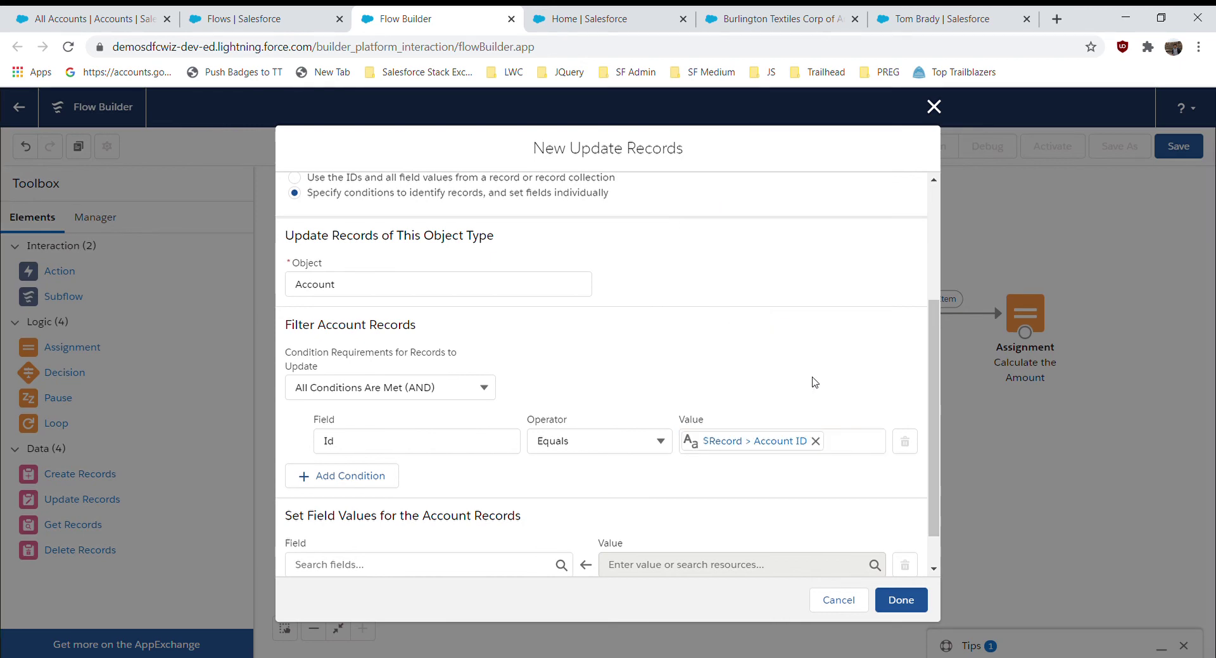
scroll(929, 508, down, 1)
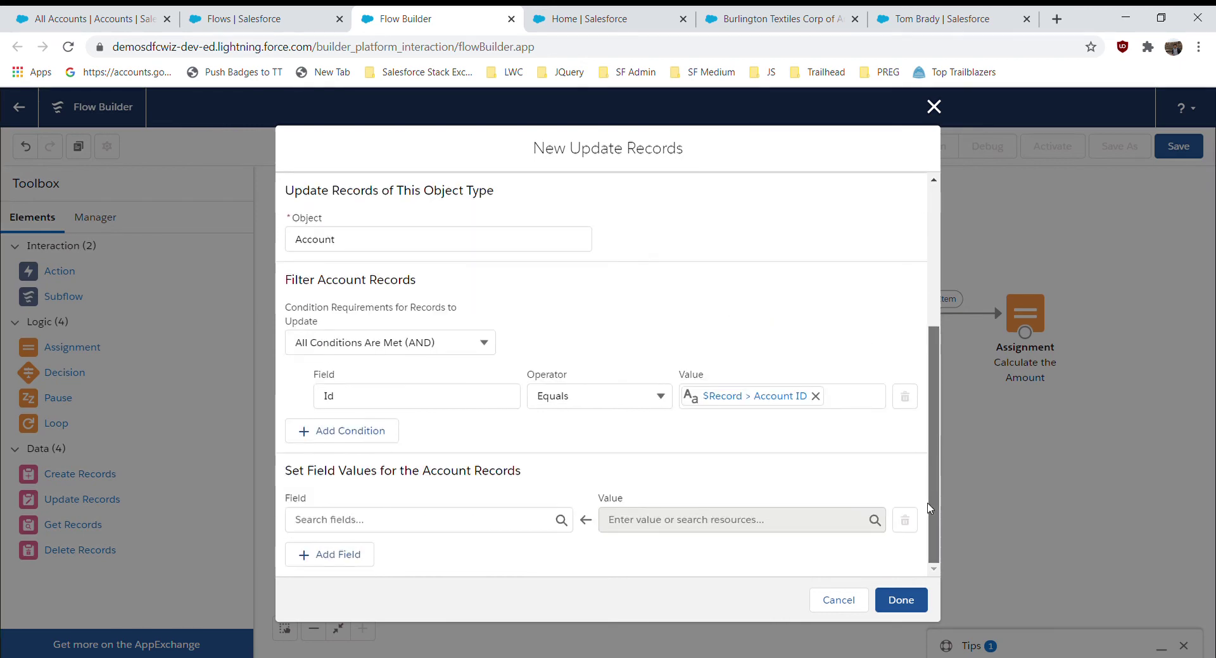
- Set the Account field Total_Contacts_Revenue__c to the sumOfValues variable and finish the element
click(340, 521)
text(Tot)
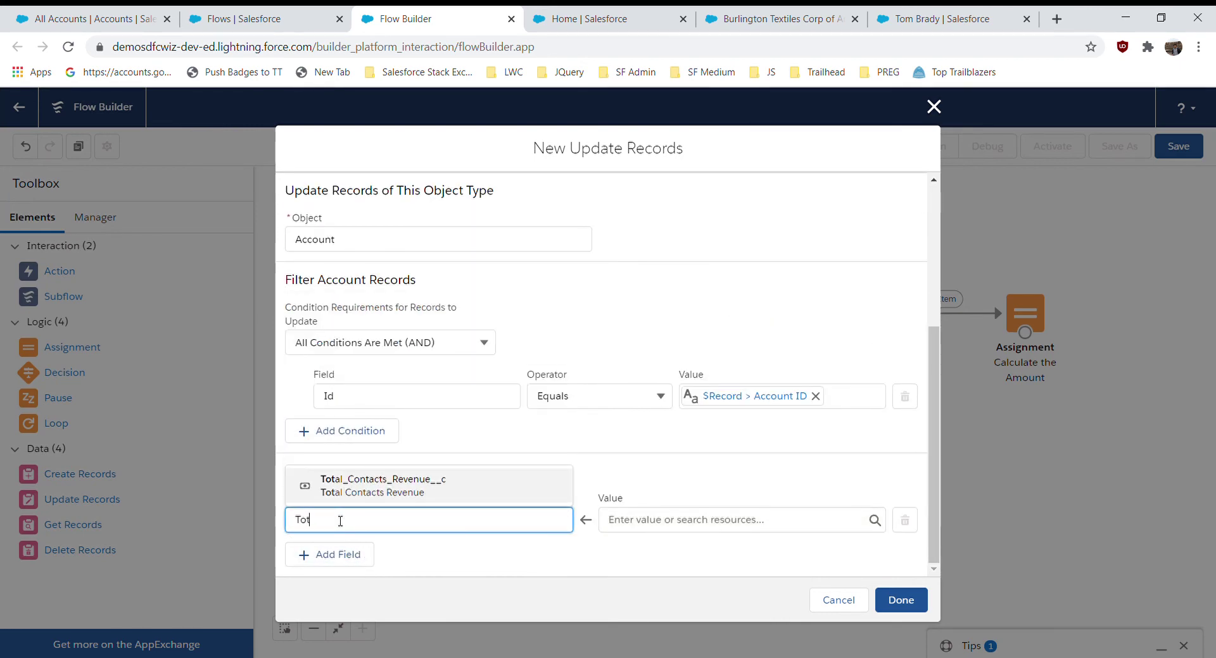
click(383, 491)
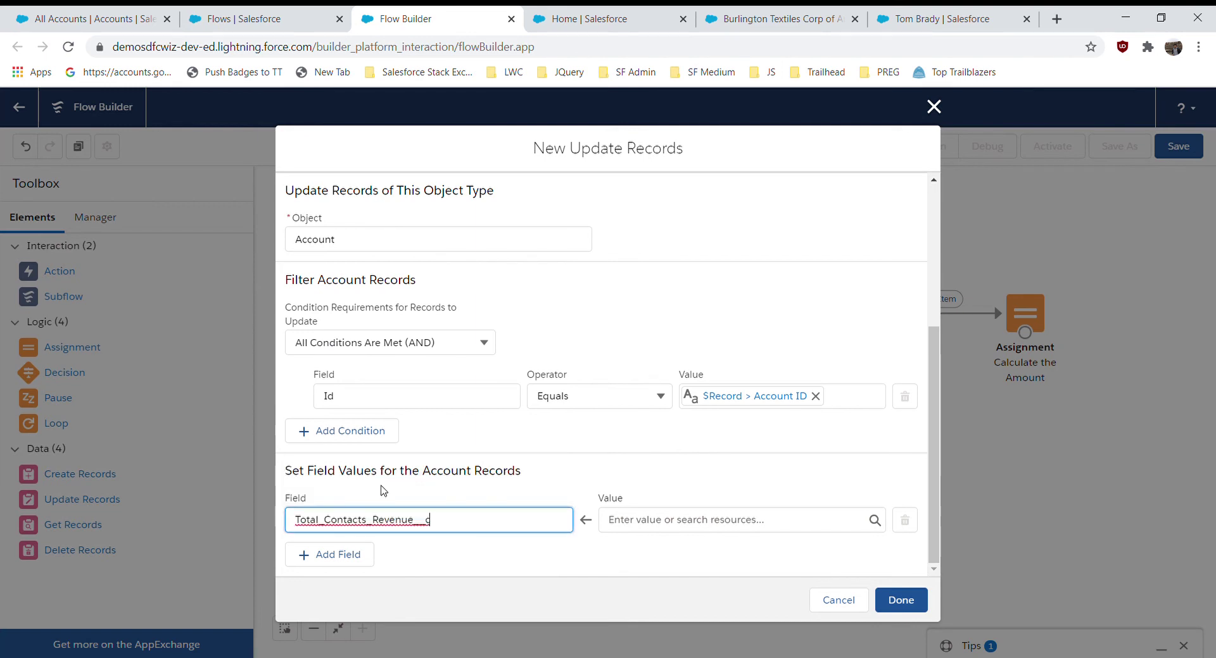
click(656, 521)
text(sum)
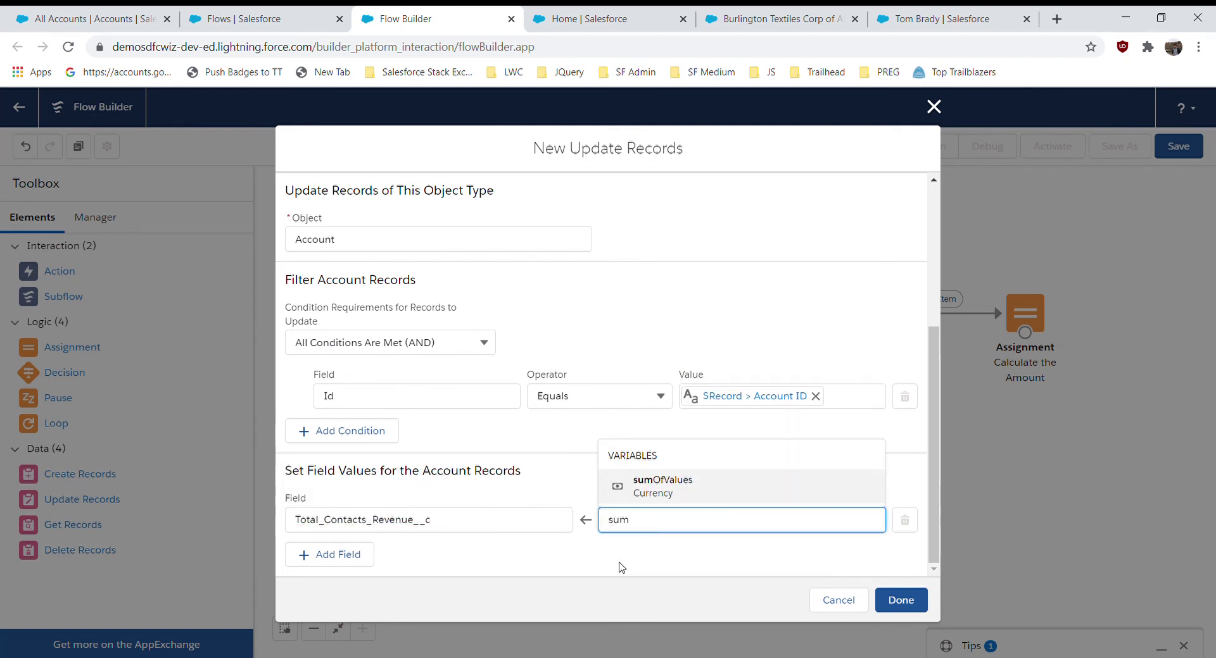
click(689, 497)
click(902, 603)
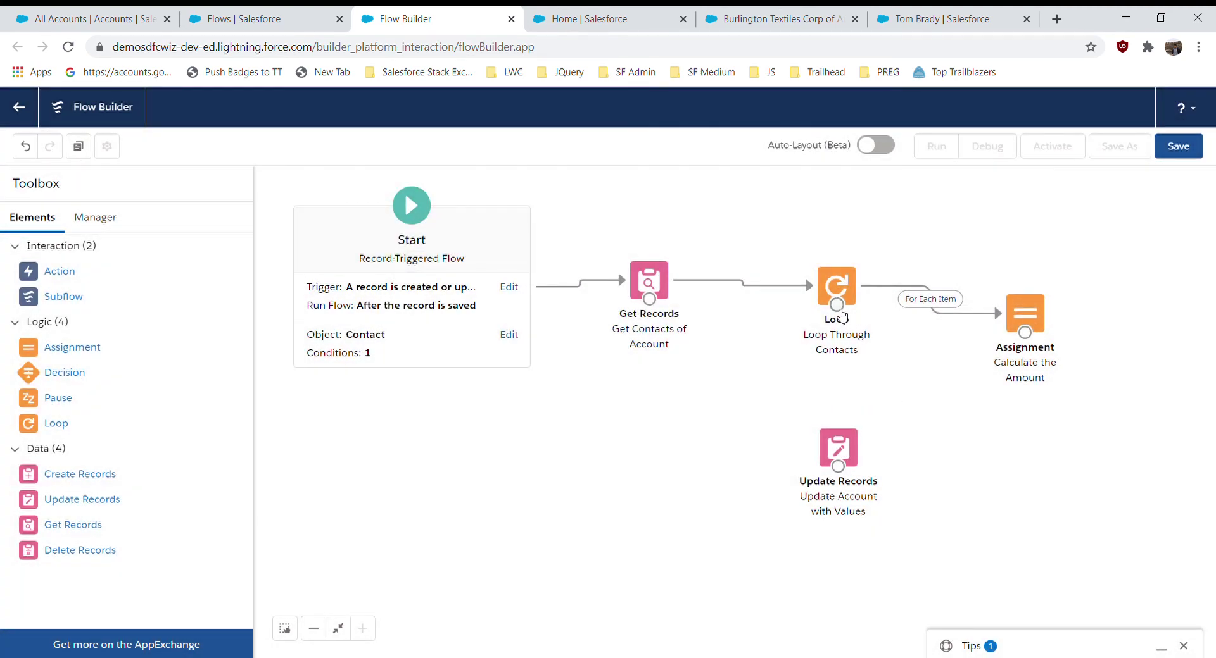
- Link the loop's After Last Item to Update Records and the Assignment back to the loop, then save
drag(839, 309, 842, 473)
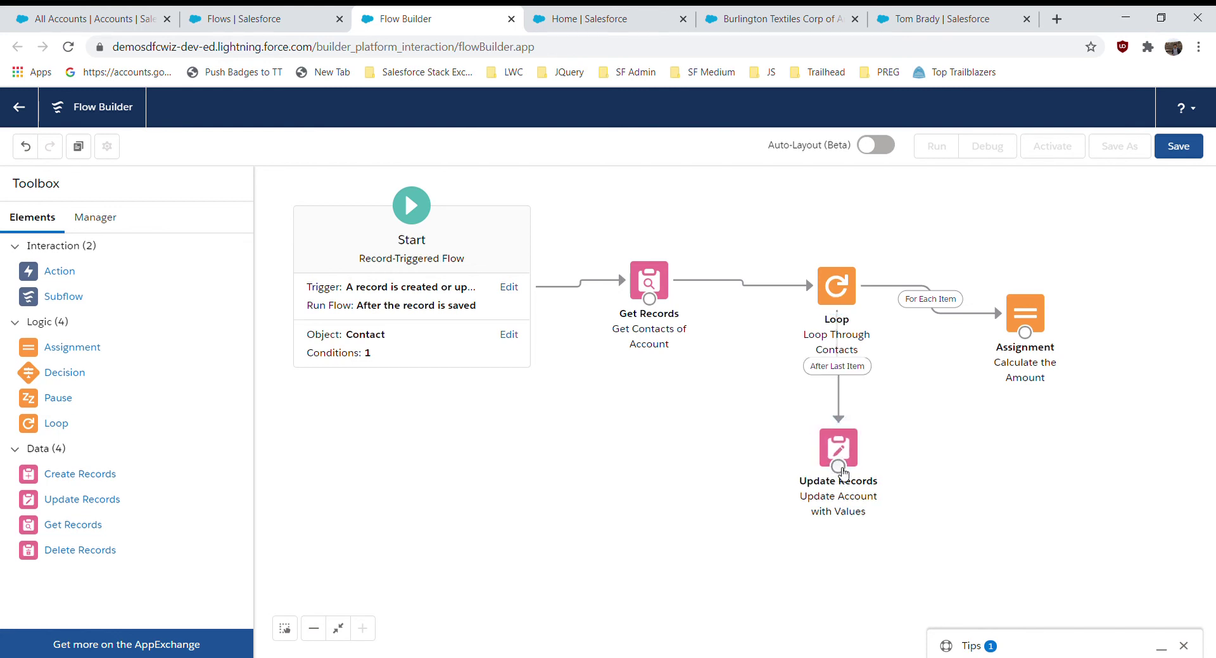
drag(1025, 332, 843, 303)
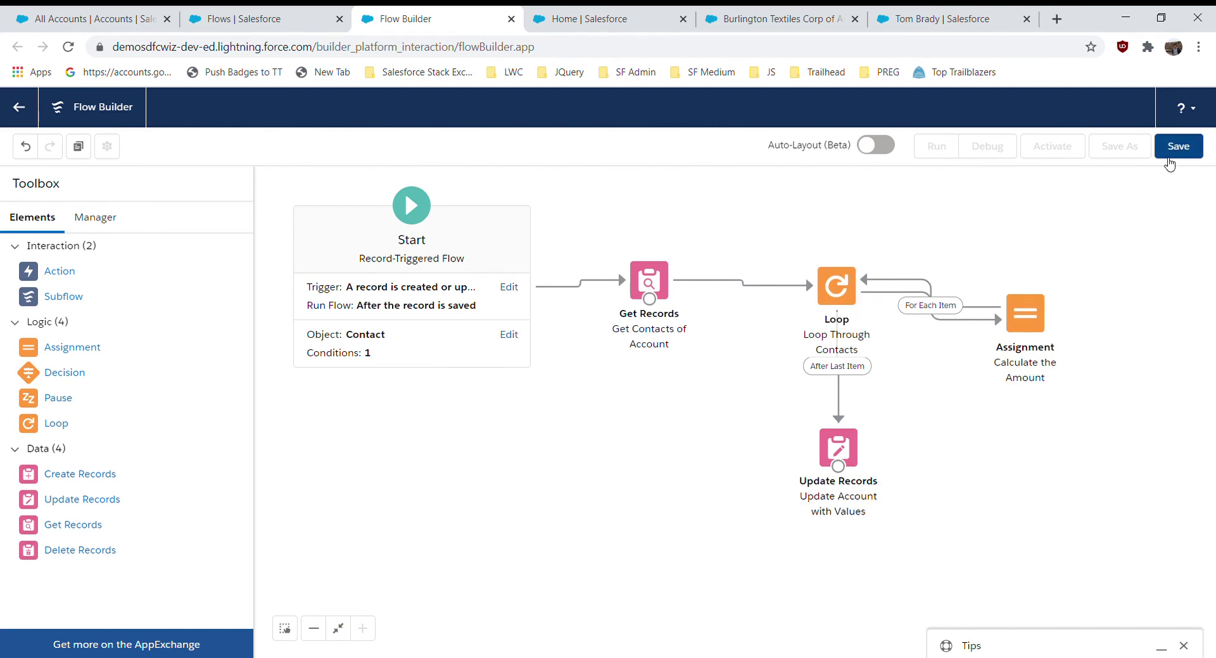
click(1172, 151)
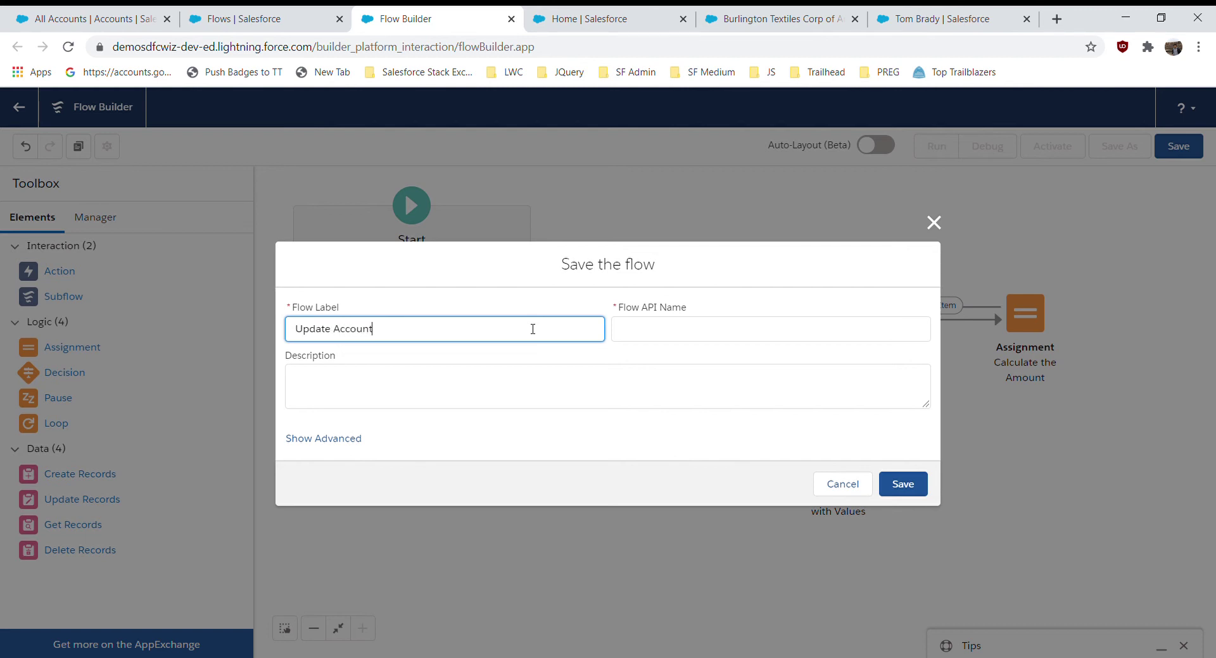
- Save the flow as 'Update Account Revenue from Contacts' and activate it
text(Re)
key(BackSpace)
key(BackSpace)
text(from COntac)
click(466, 277)
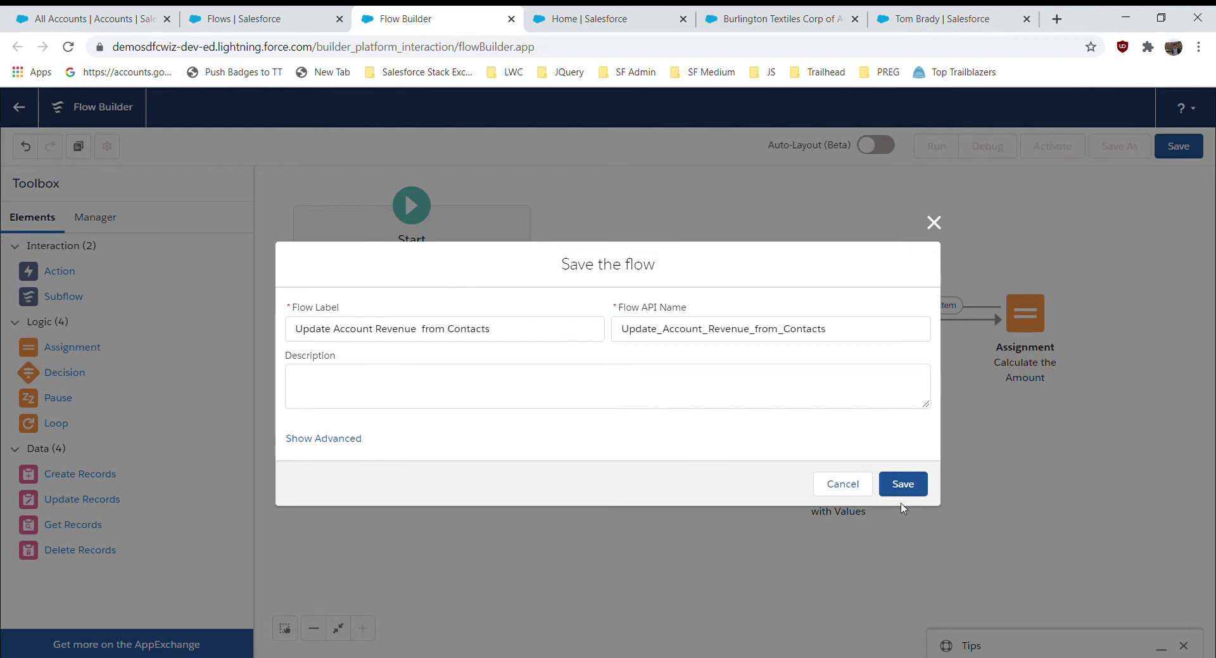
click(886, 485)
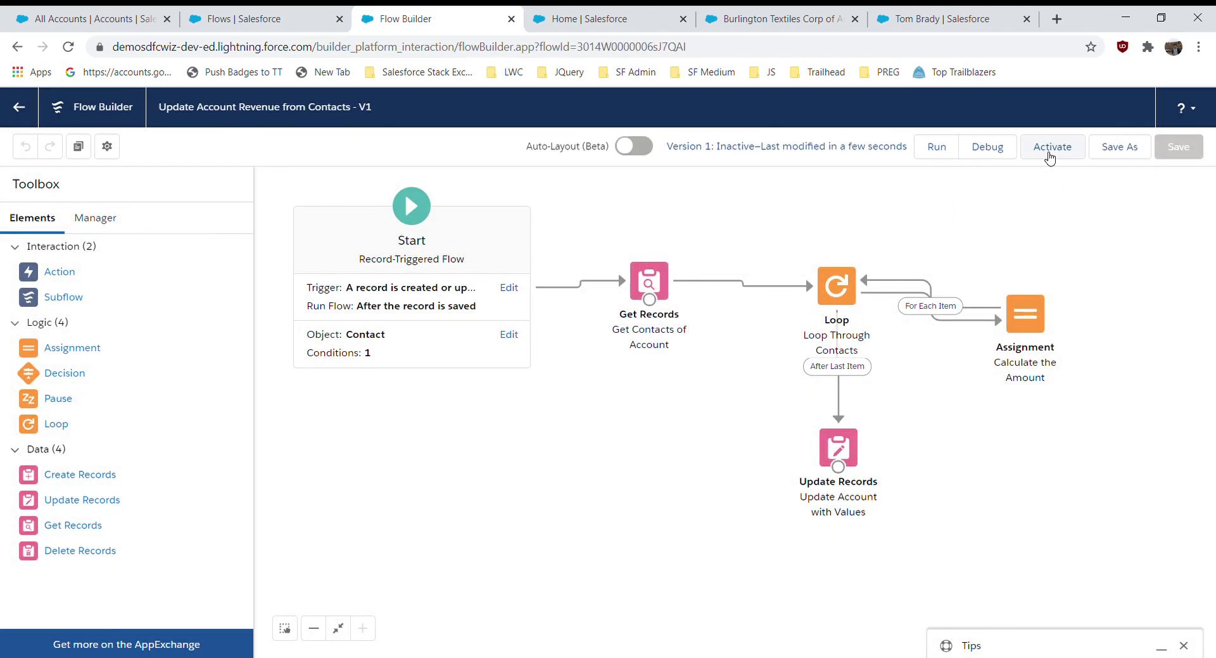
click(1049, 158)
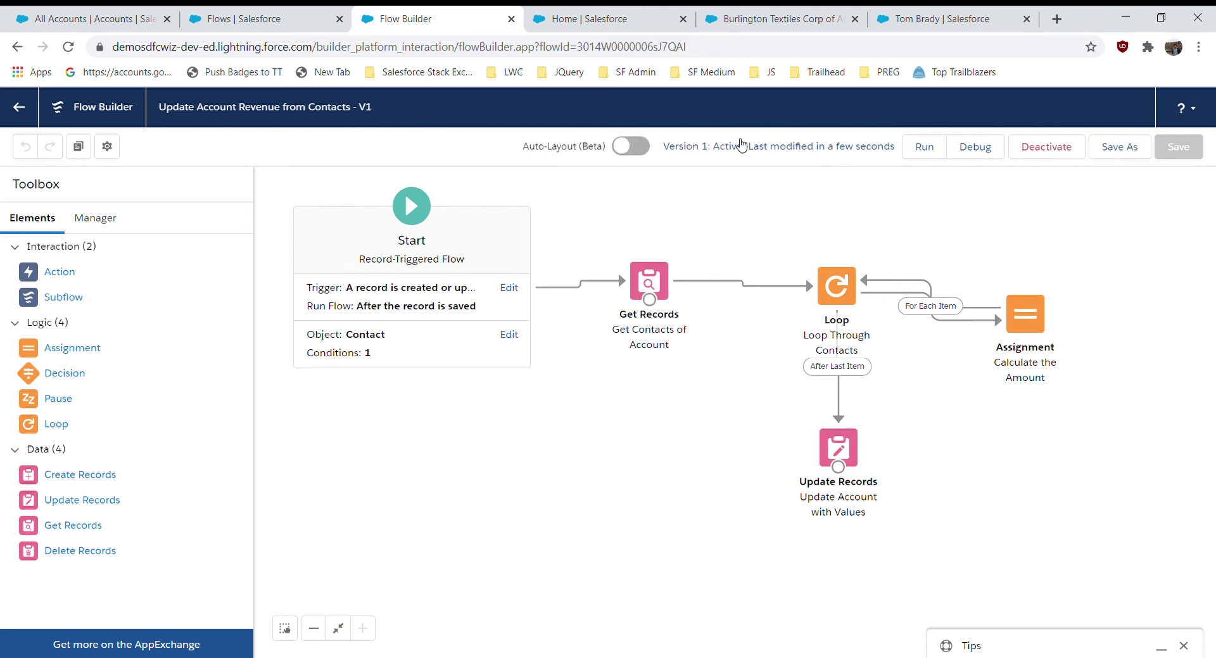
click(742, 19)
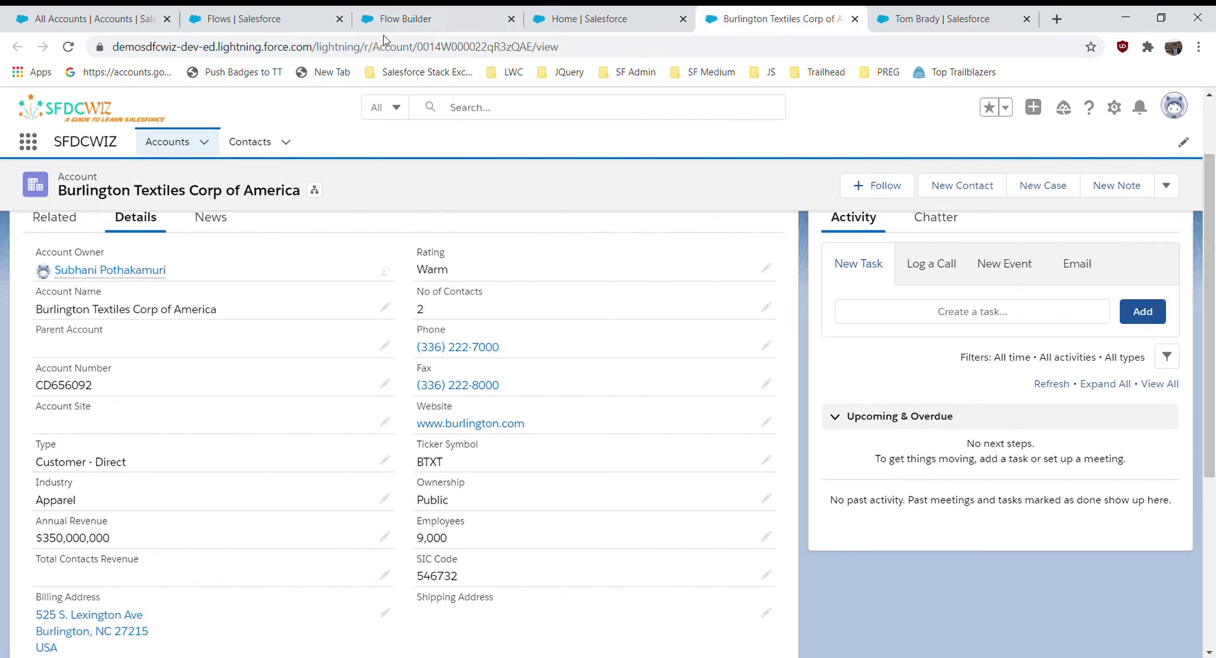
- Refresh the All Accounts list and go to the Burlington Textiles contact record
drag(102, 18, 605, 18)
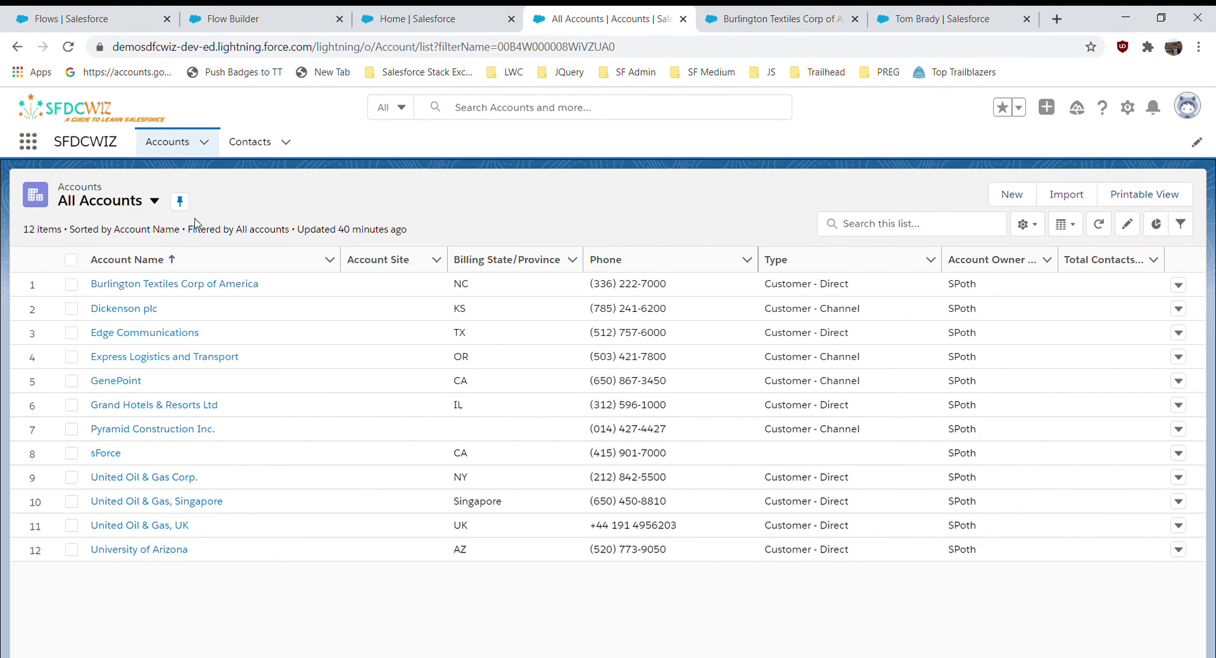
click(1101, 234)
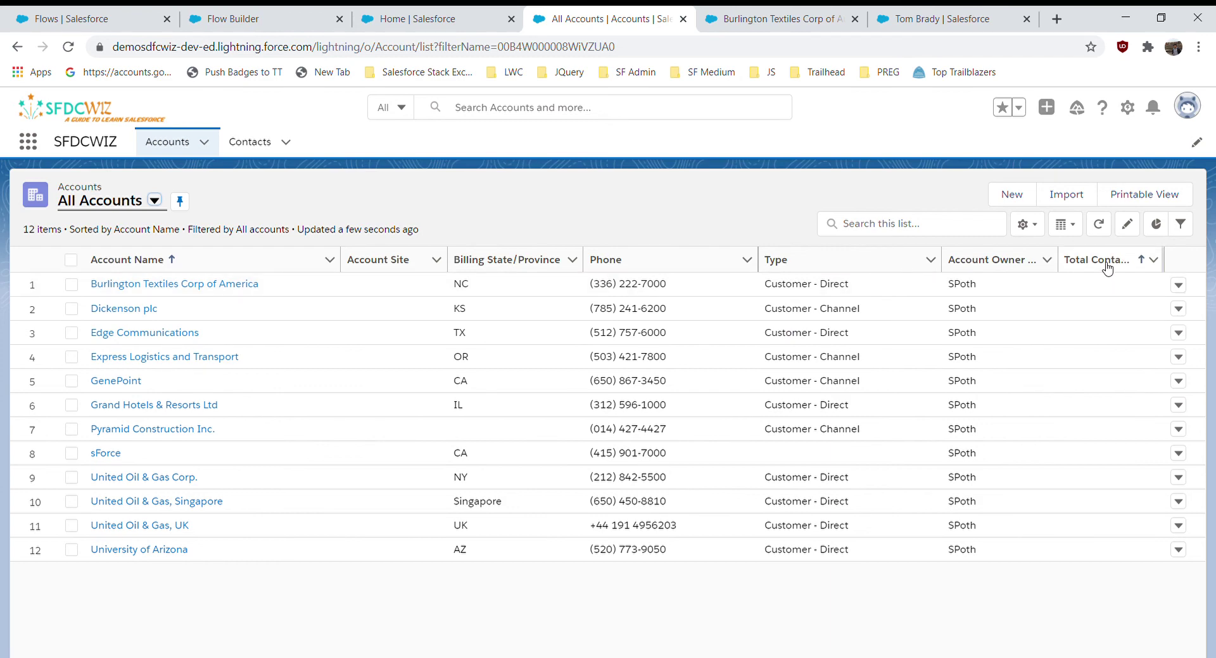
click(746, 17)
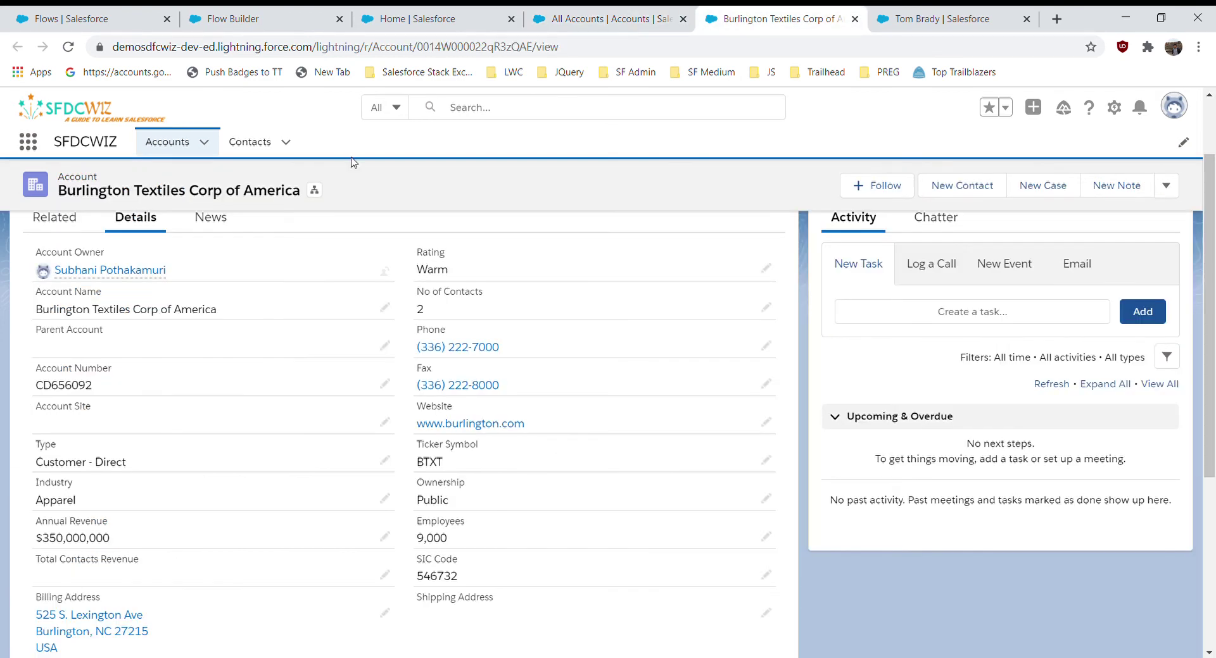
click(902, 24)
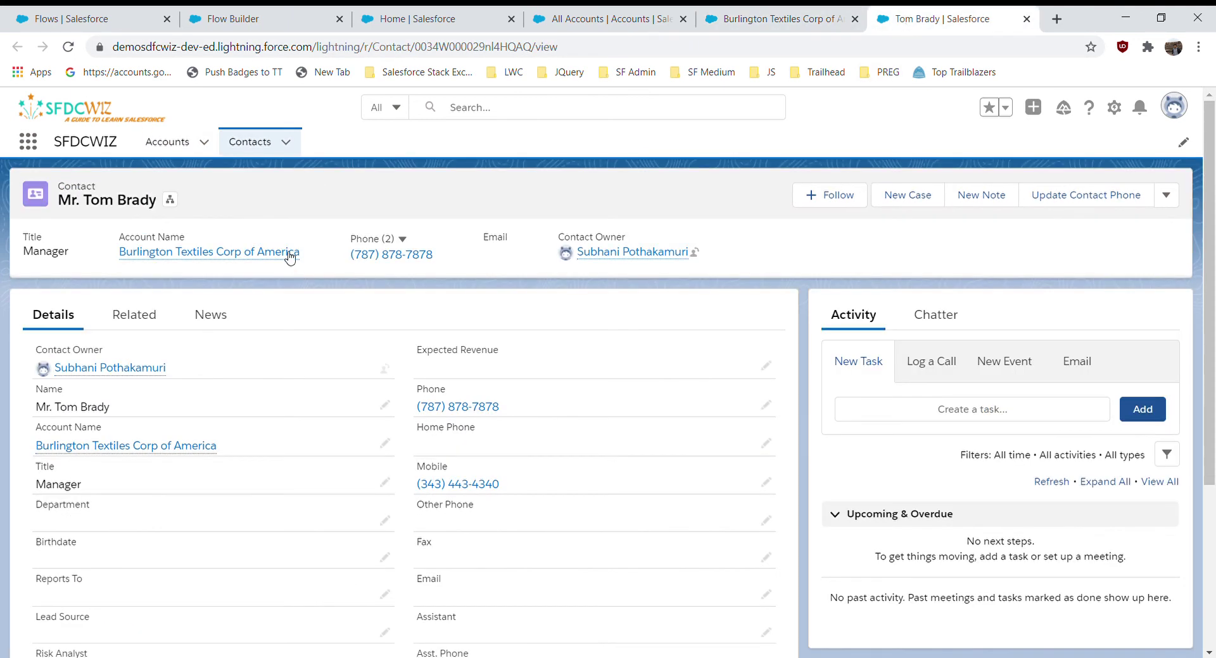
- Set the contact's Expected Revenue to 2700, save, and refresh the All Accounts list
click(766, 367)
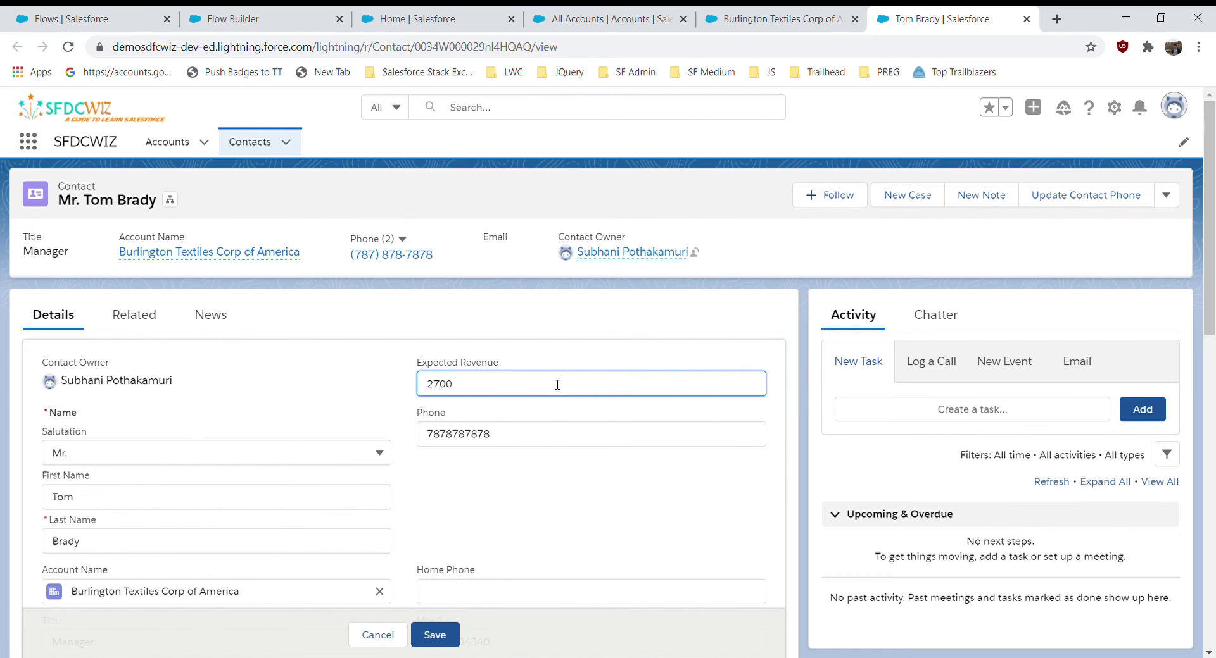
click(488, 310)
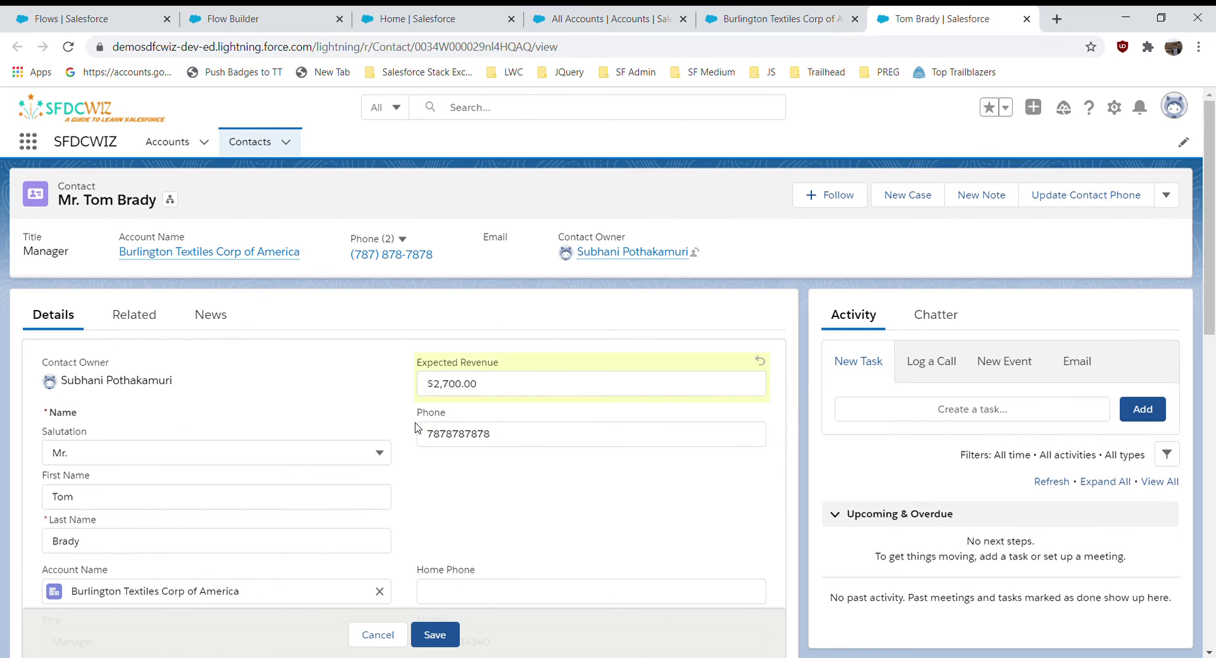
click(437, 637)
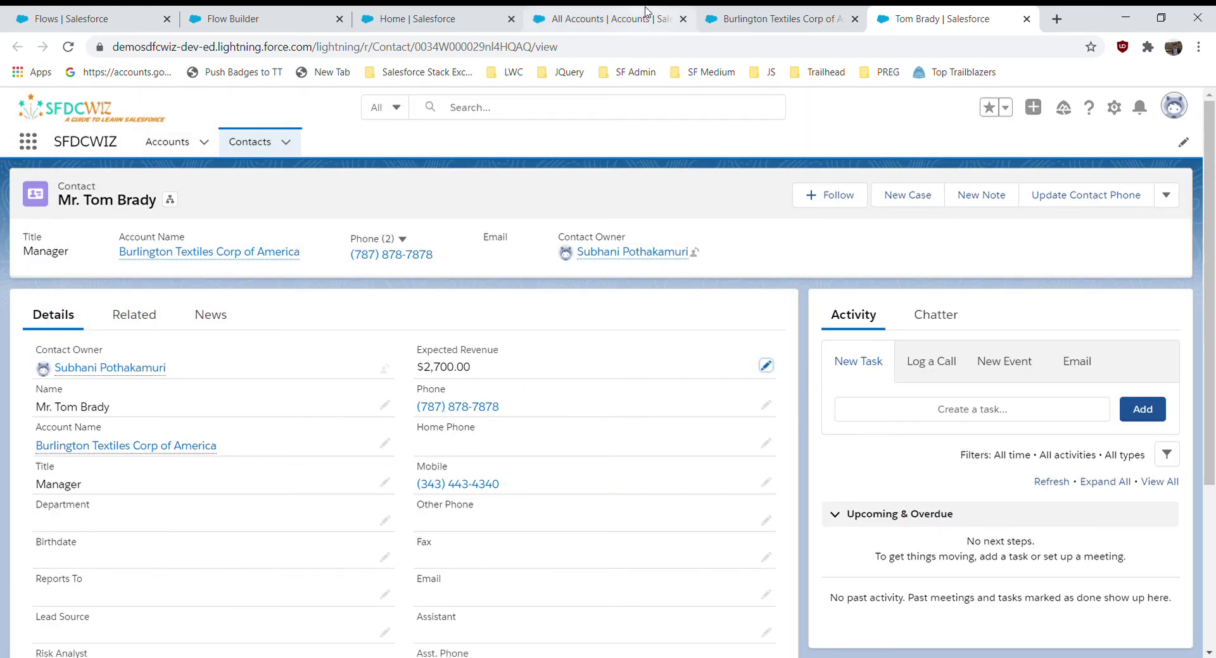
click(646, 13)
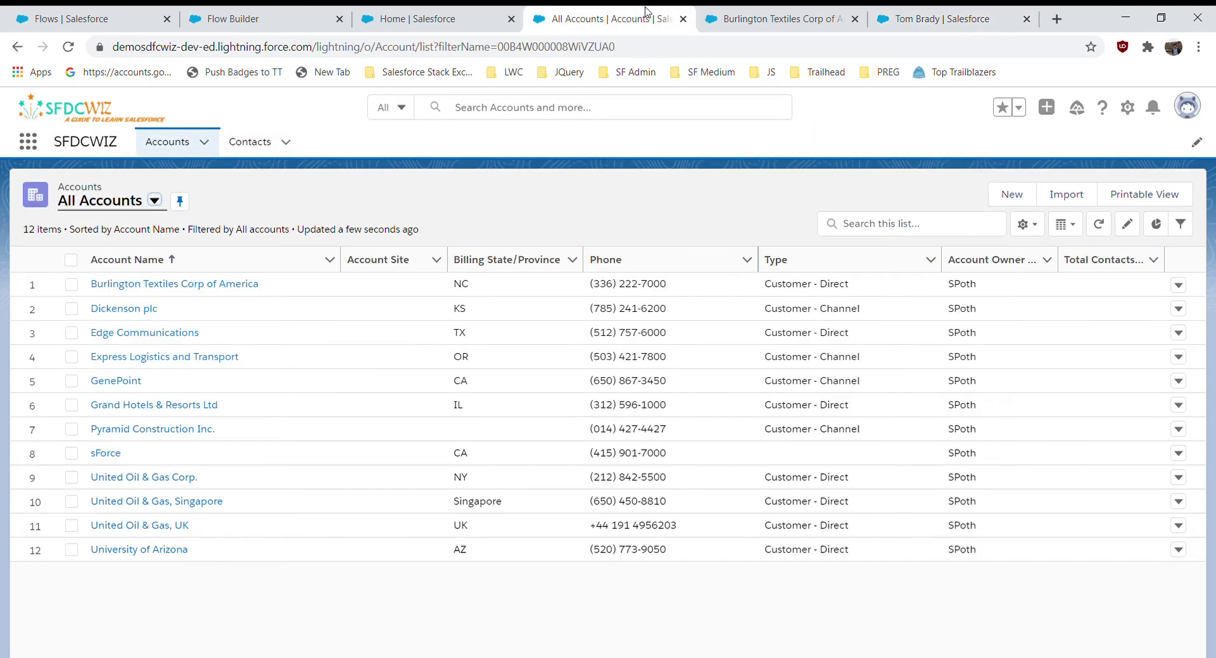
click(1099, 227)
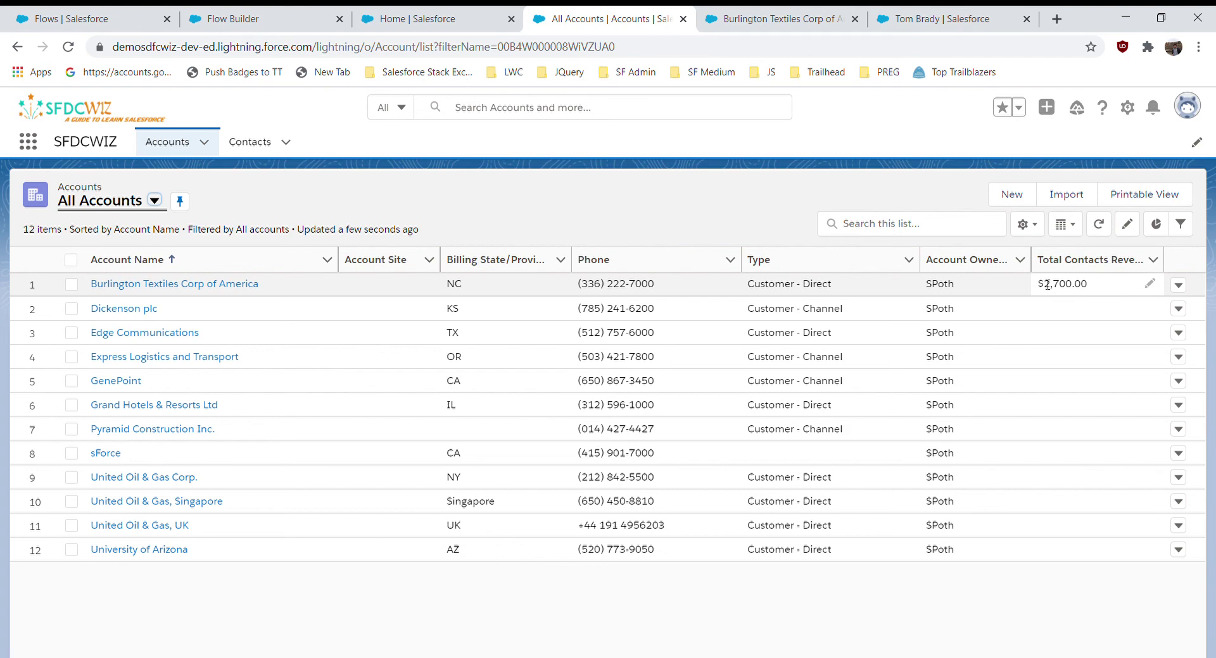
- Change the contact's Expected Revenue to 3,000 and save it
click(911, 17)
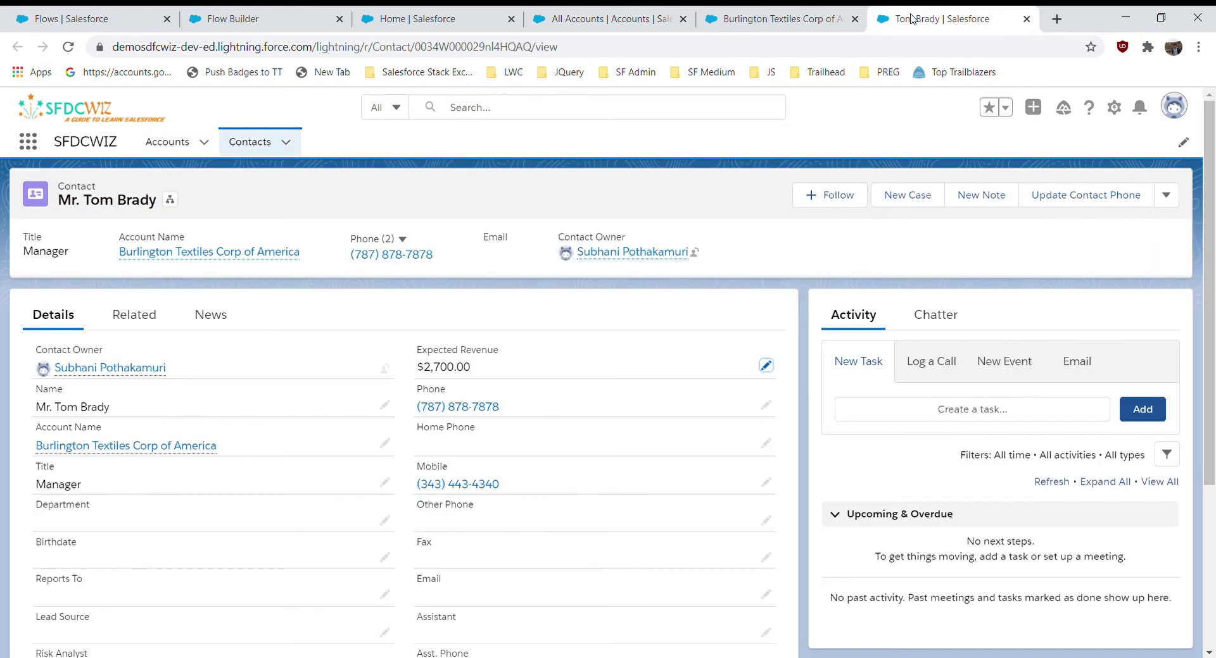
click(767, 365)
drag(477, 388, 405, 374)
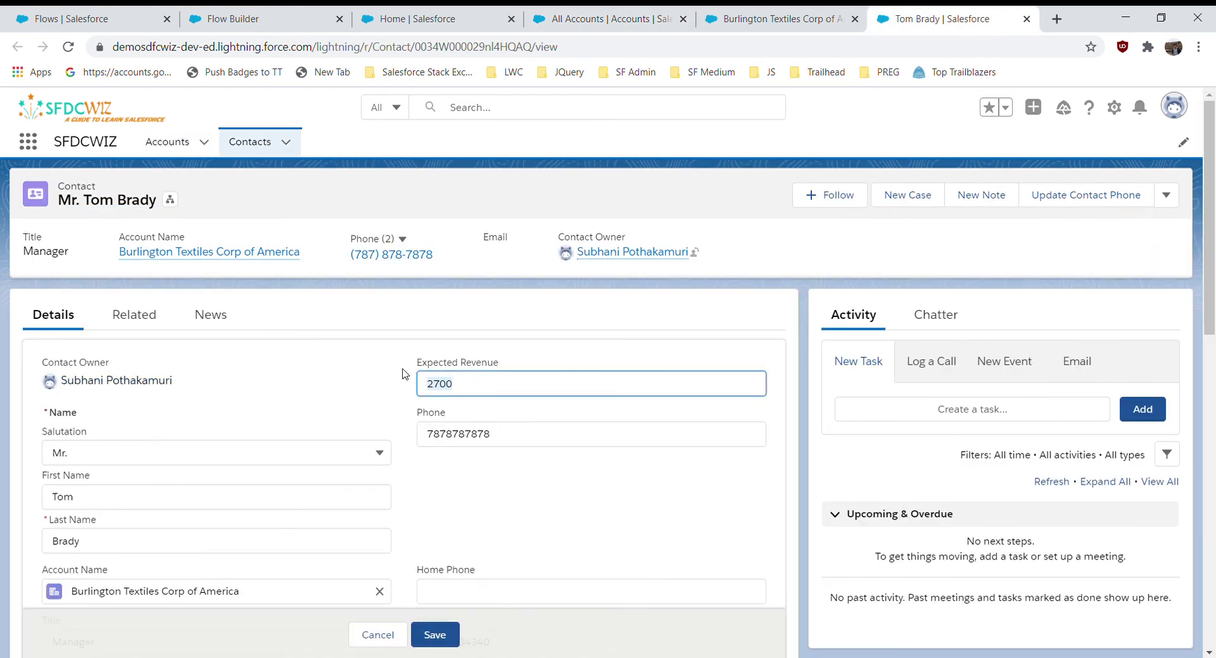
text(3,000.)
click(434, 637)
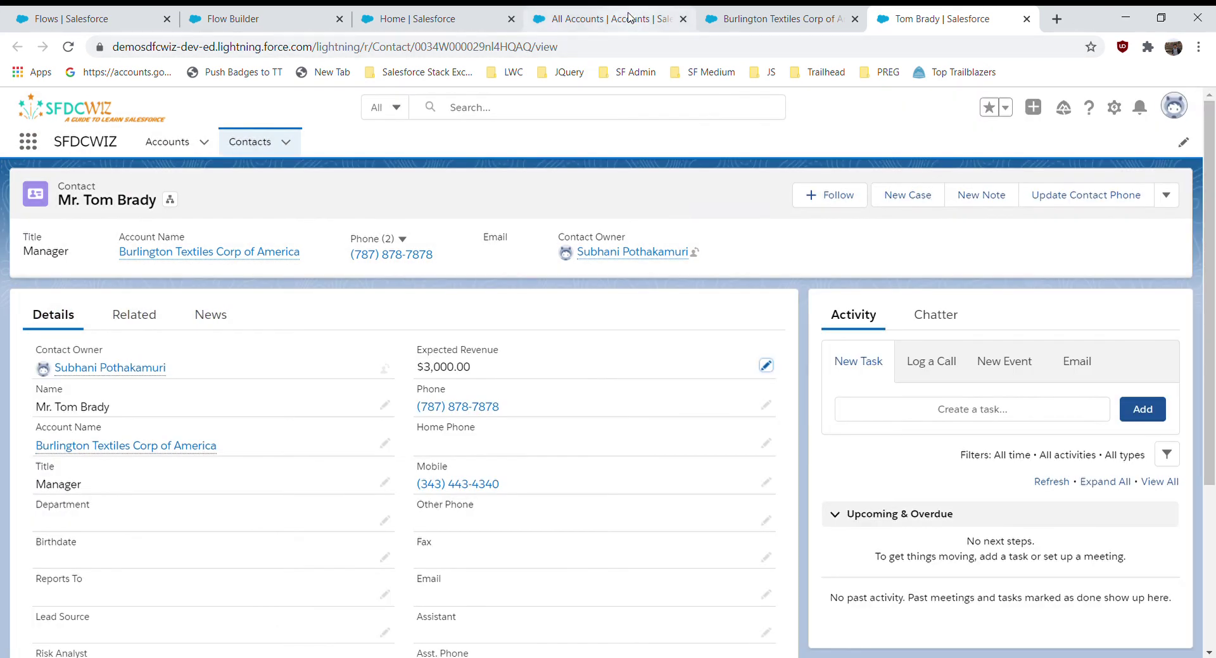
click(629, 17)
- Reload the accounts list and check Burlington Textiles' Total Contacts Revenue shows $3,000.00
click(1098, 225)
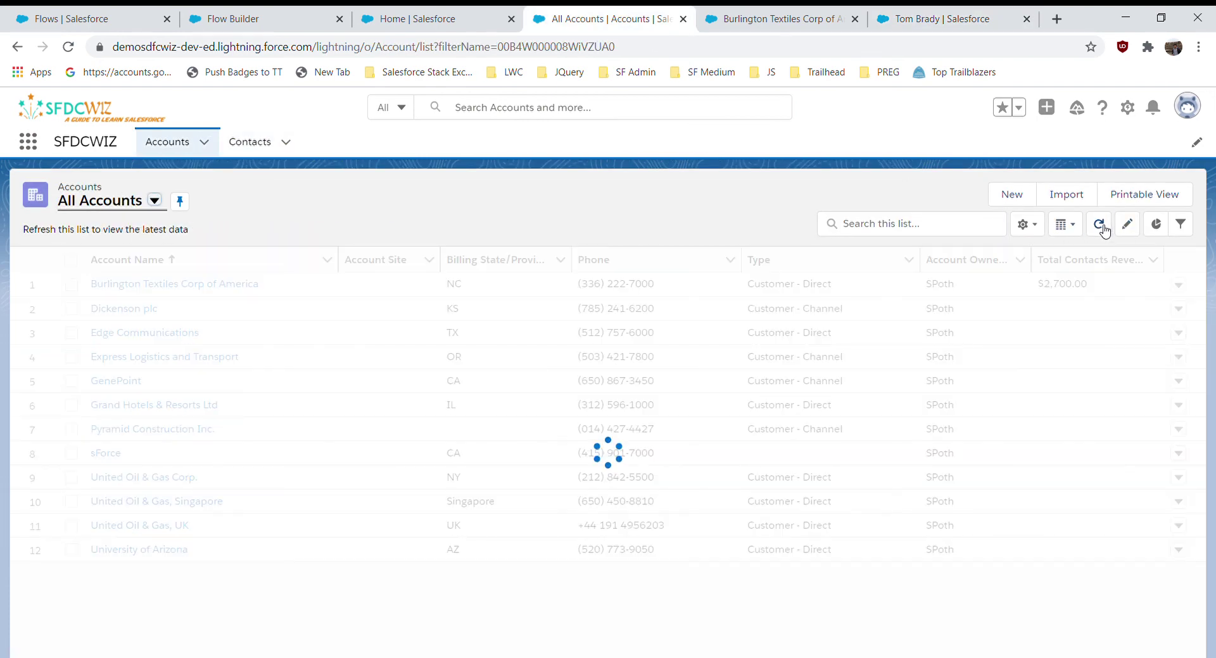
click(801, 16)
click(68, 223)
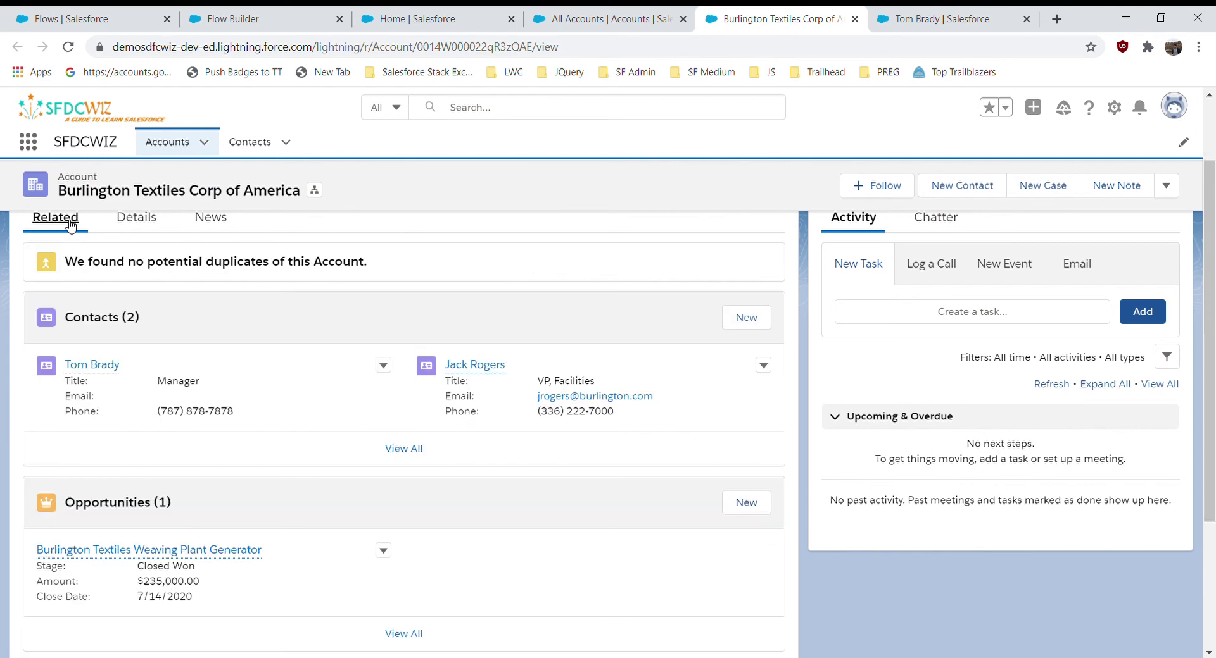
- Set the other Burlington contact's Expected Revenue to $10,000, then confirm the account total reads $13,000
middle_click(497, 366)
click(826, 11)
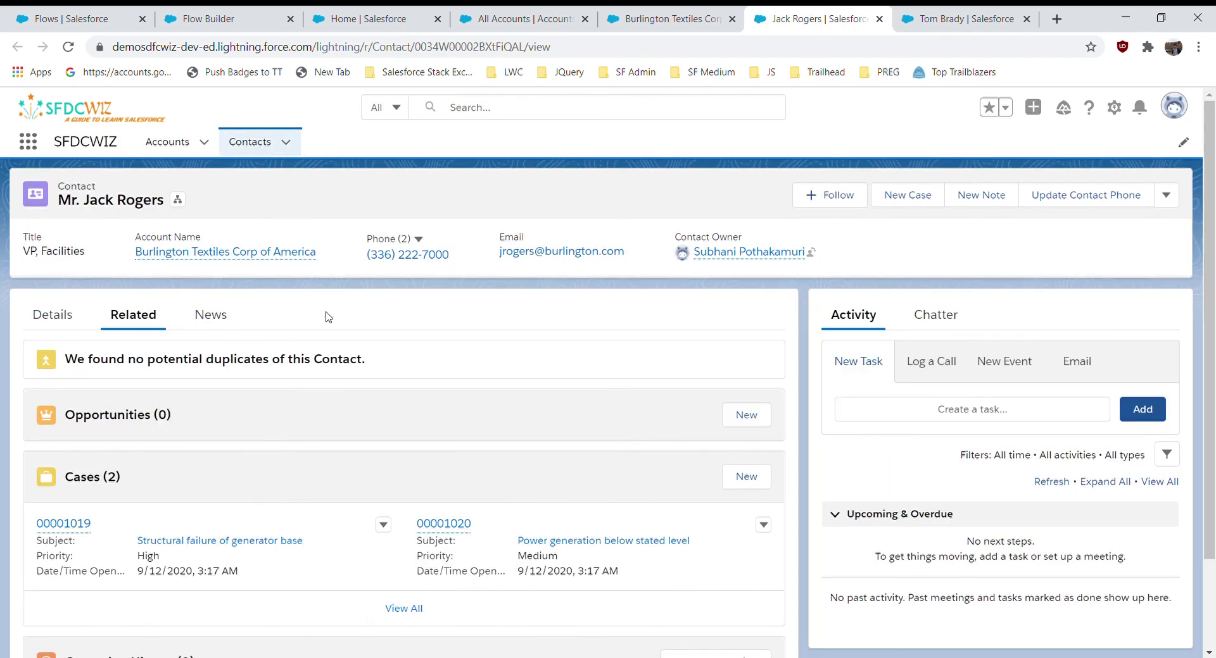
click(88, 316)
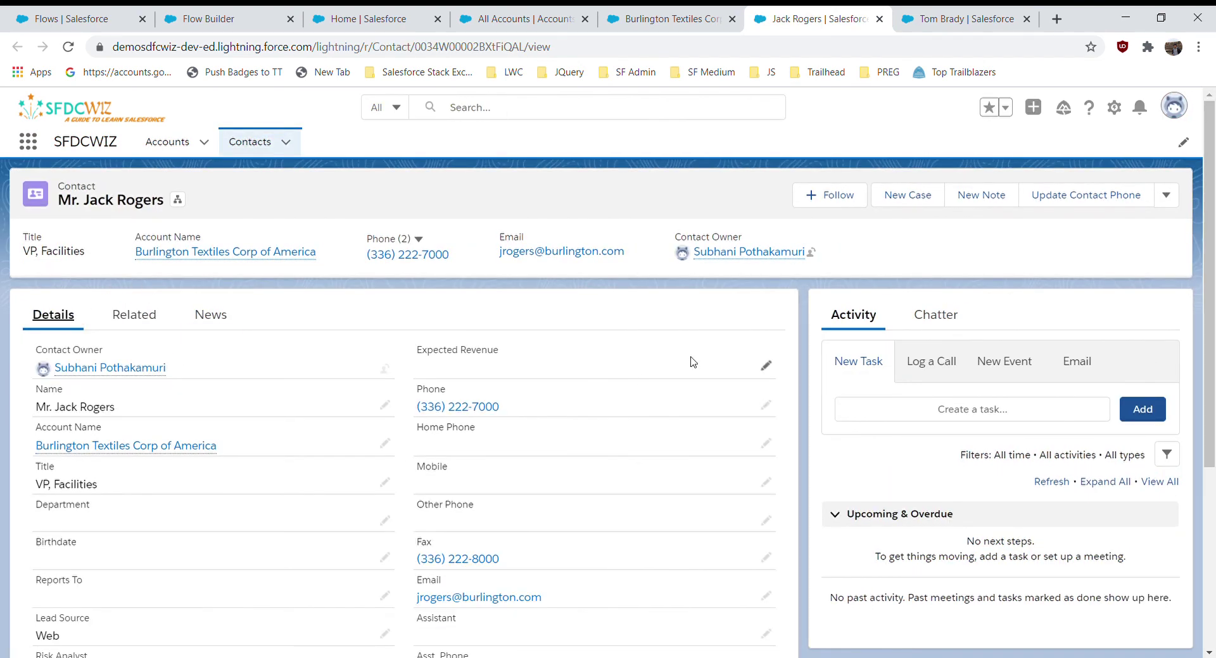
click(766, 366)
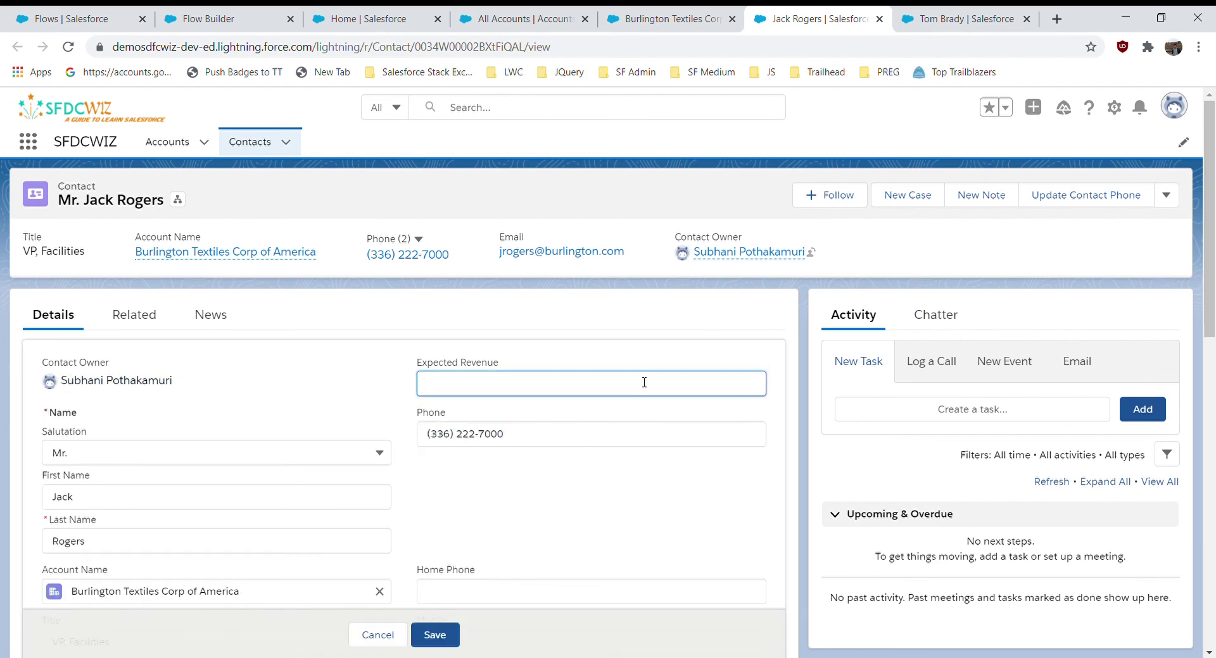
text(10,00)
text(0000)
click(577, 337)
click(433, 635)
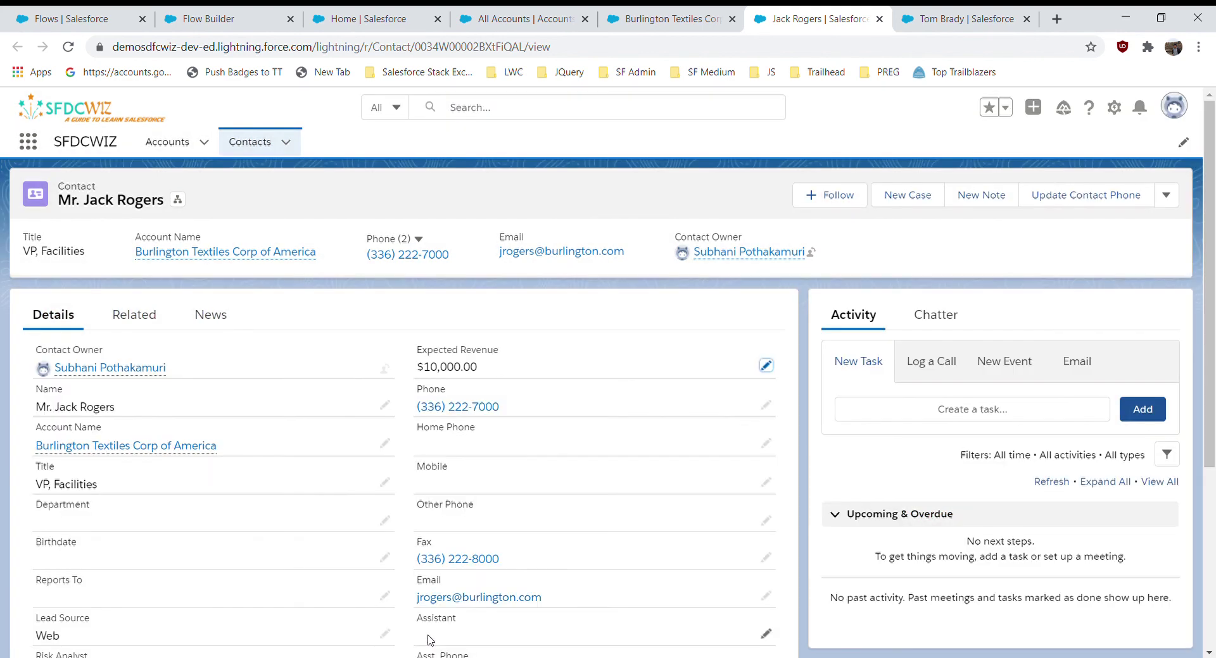
click(531, 21)
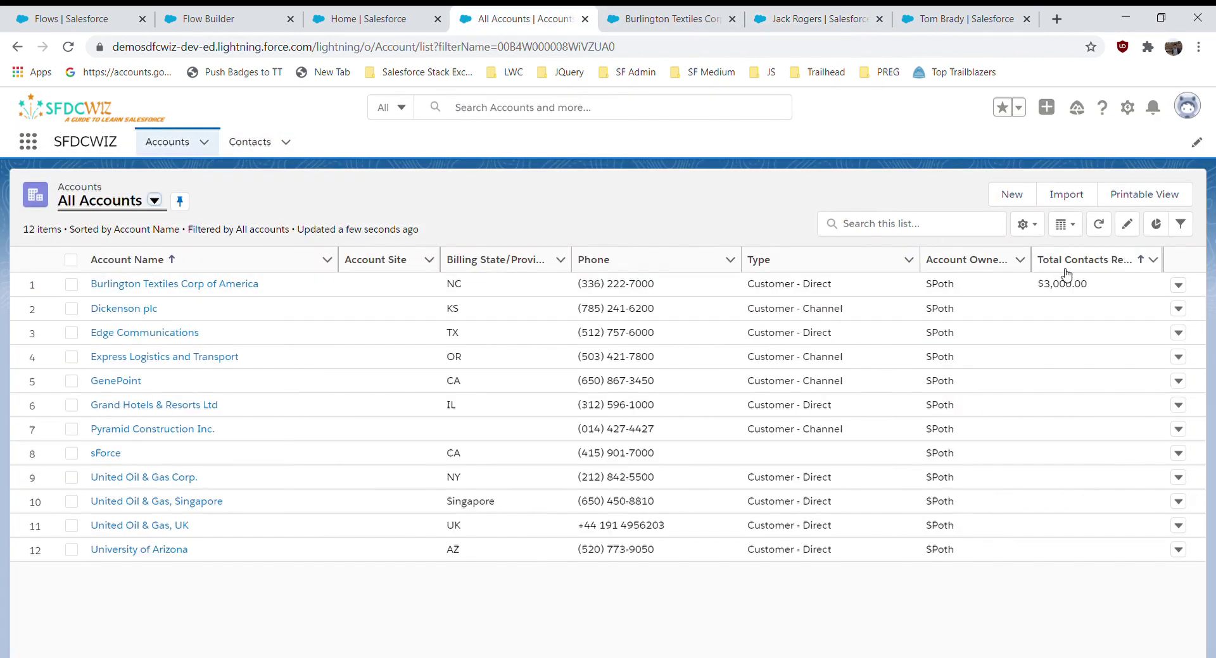
click(1099, 224)
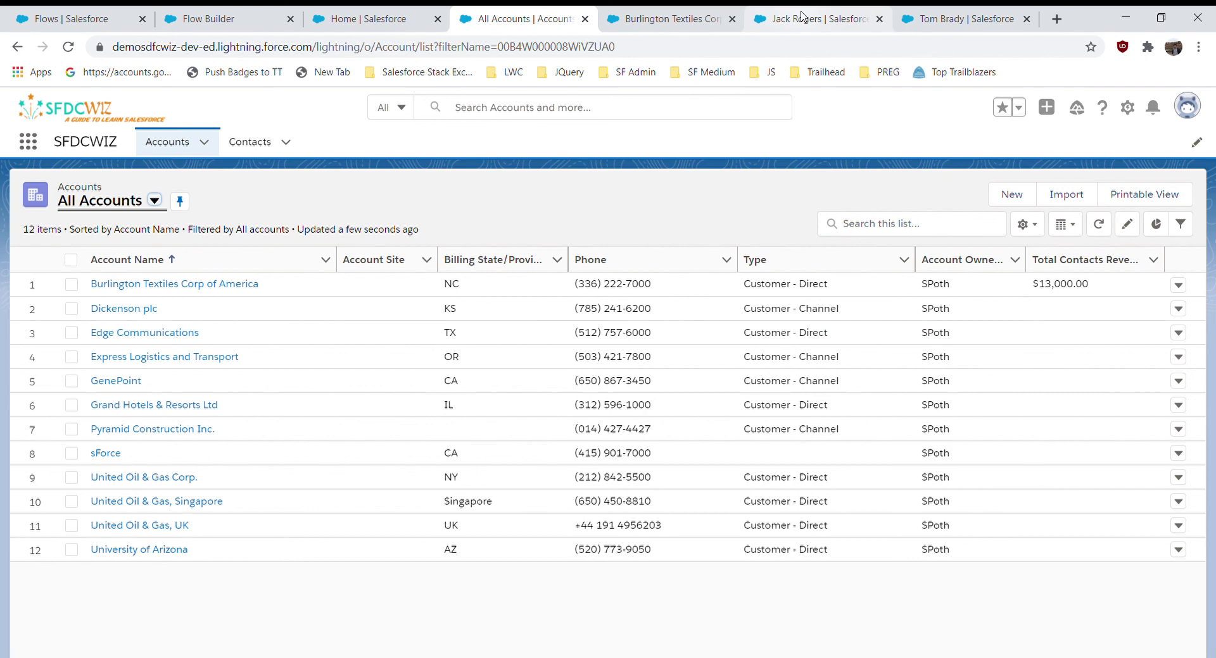
- Start a new contact under Burlington Textiles Corp of America and enter its first and last name
click(673, 18)
click(754, 319)
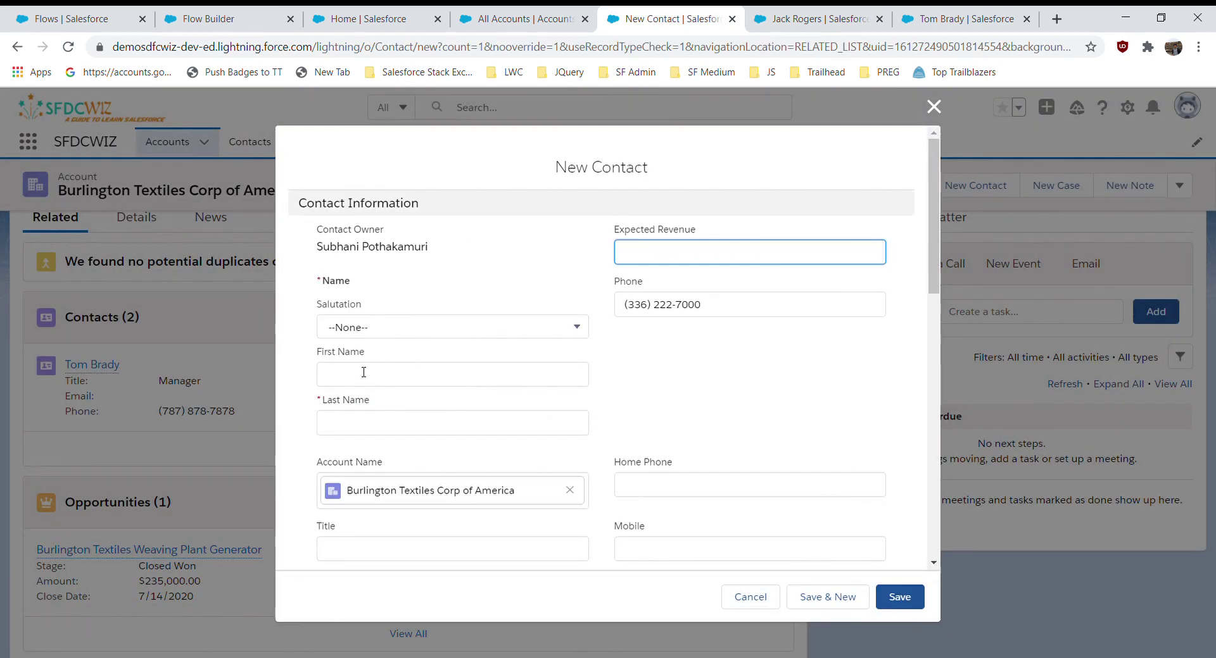
click(363, 373)
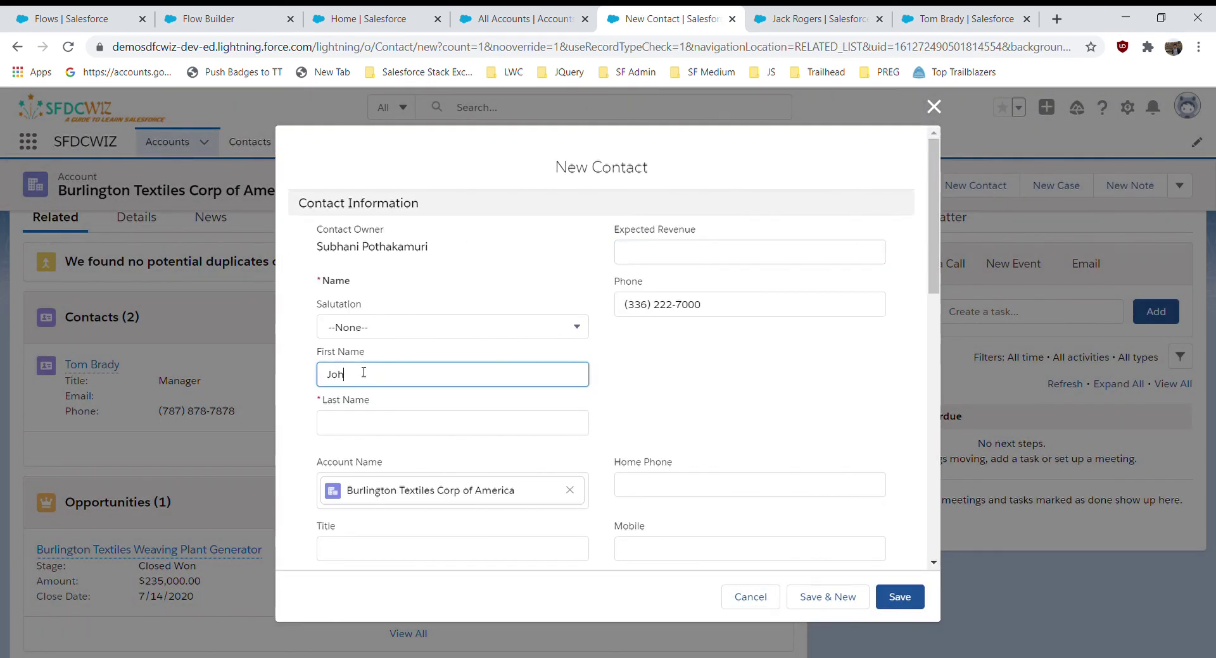
click(358, 426)
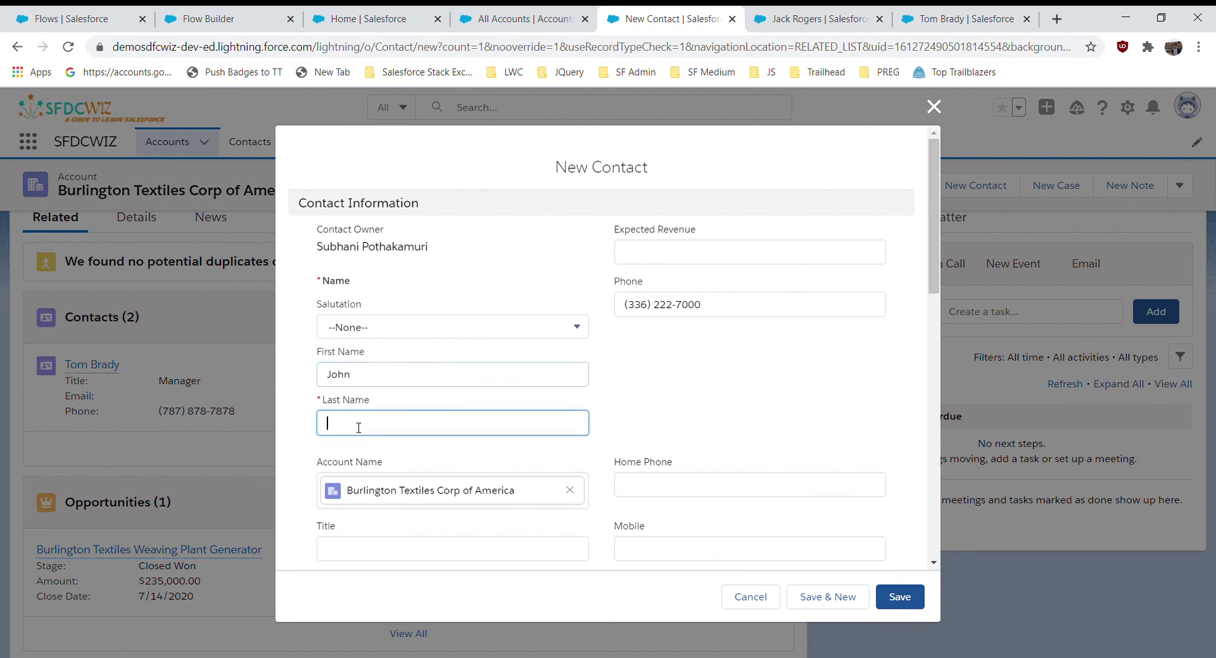
- Give the new contact an Expected Revenue of $2,000 and save it
click(727, 264)
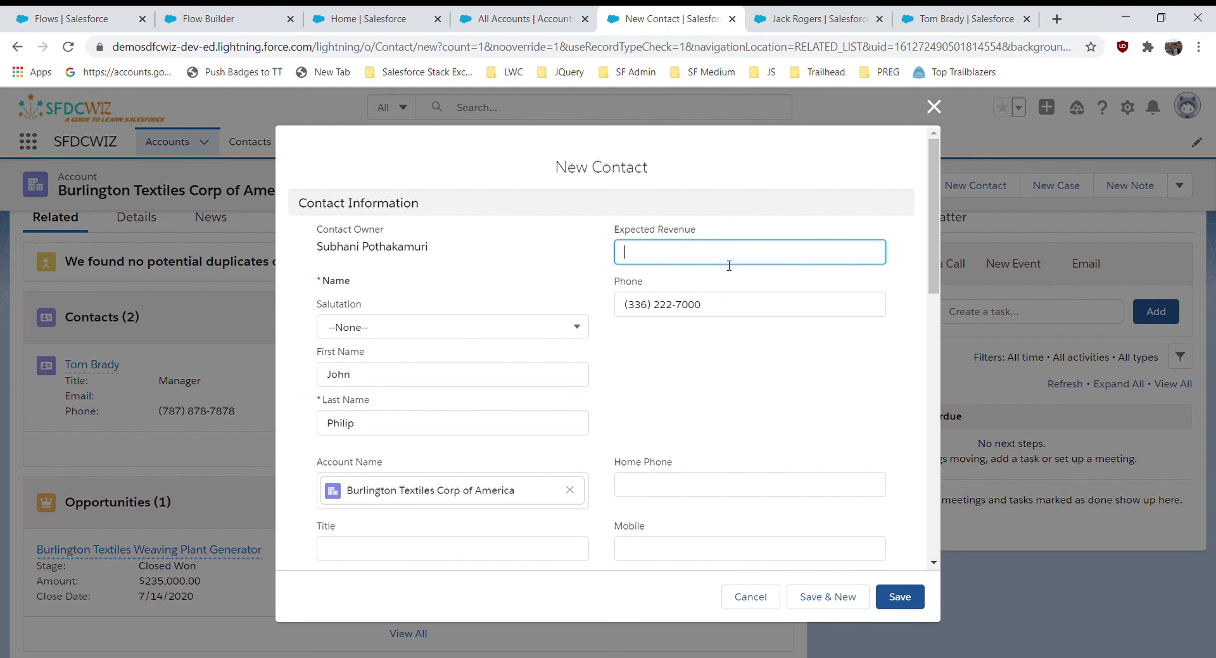
text(2000)
click(897, 598)
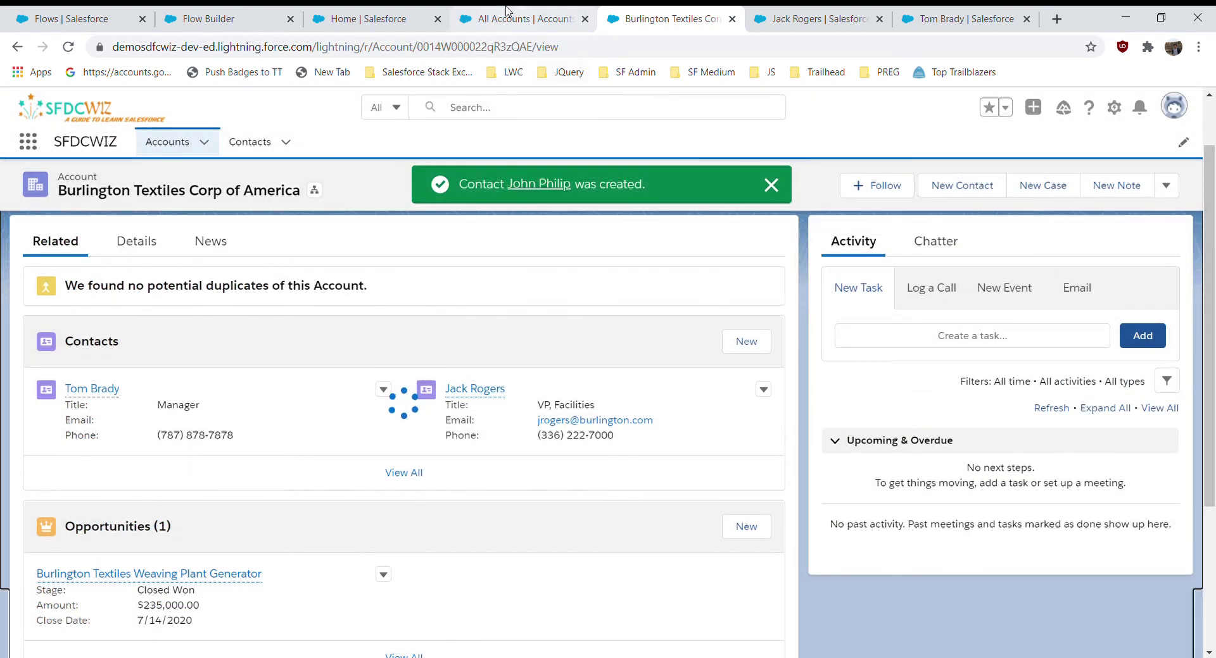
click(510, 16)
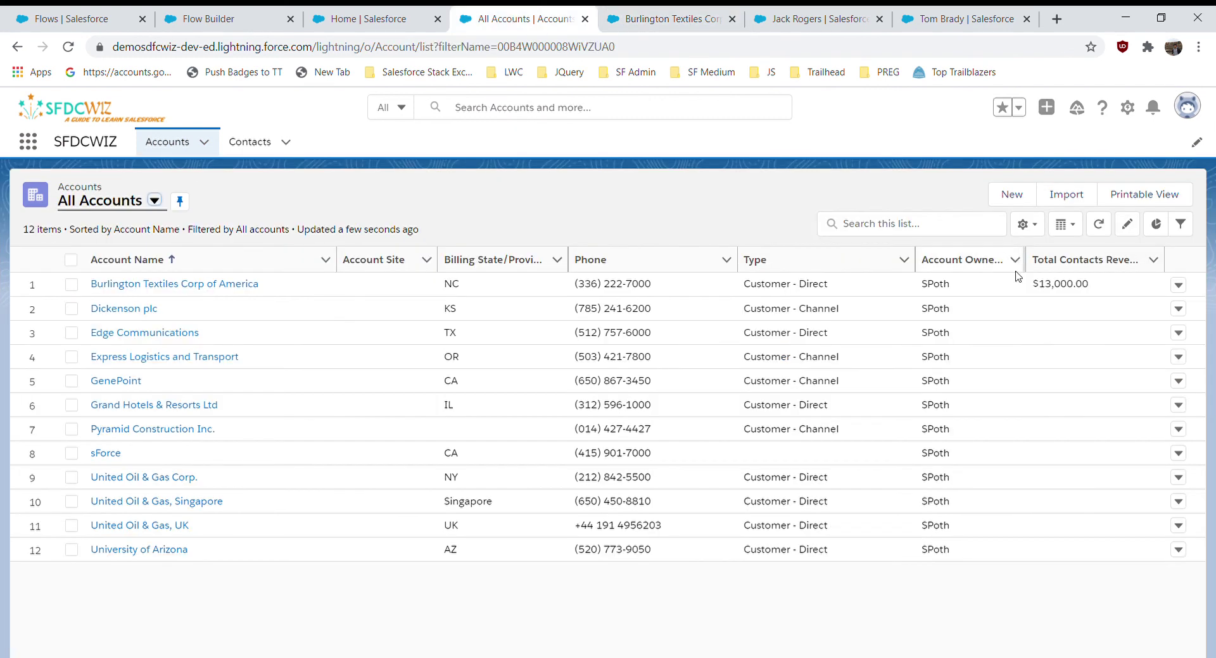
- Confirm Burlington's total is $15,000, then lower the Manager contact's Expected Revenue to $300
click(1100, 226)
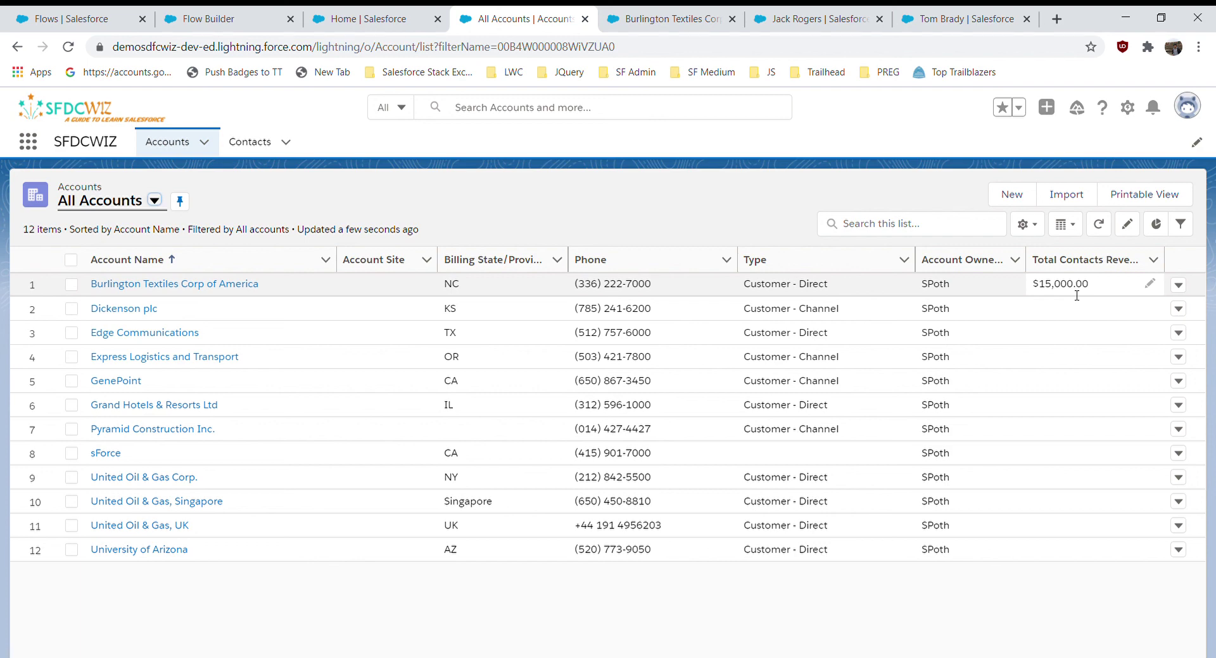
click(937, 20)
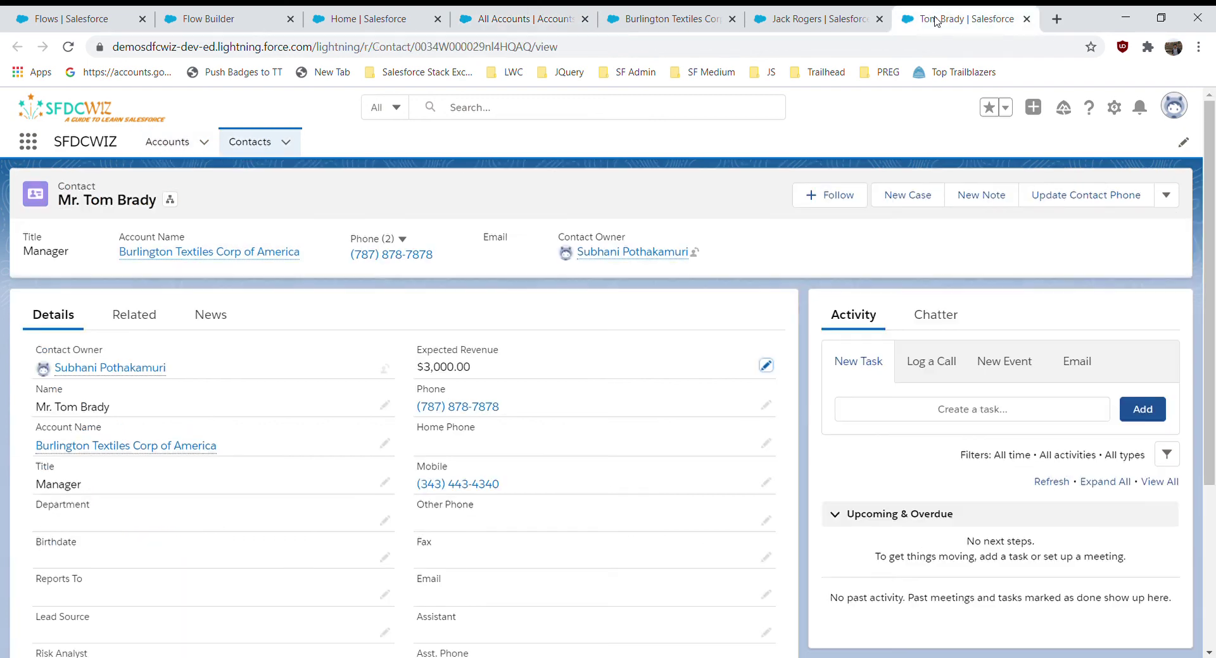
click(767, 366)
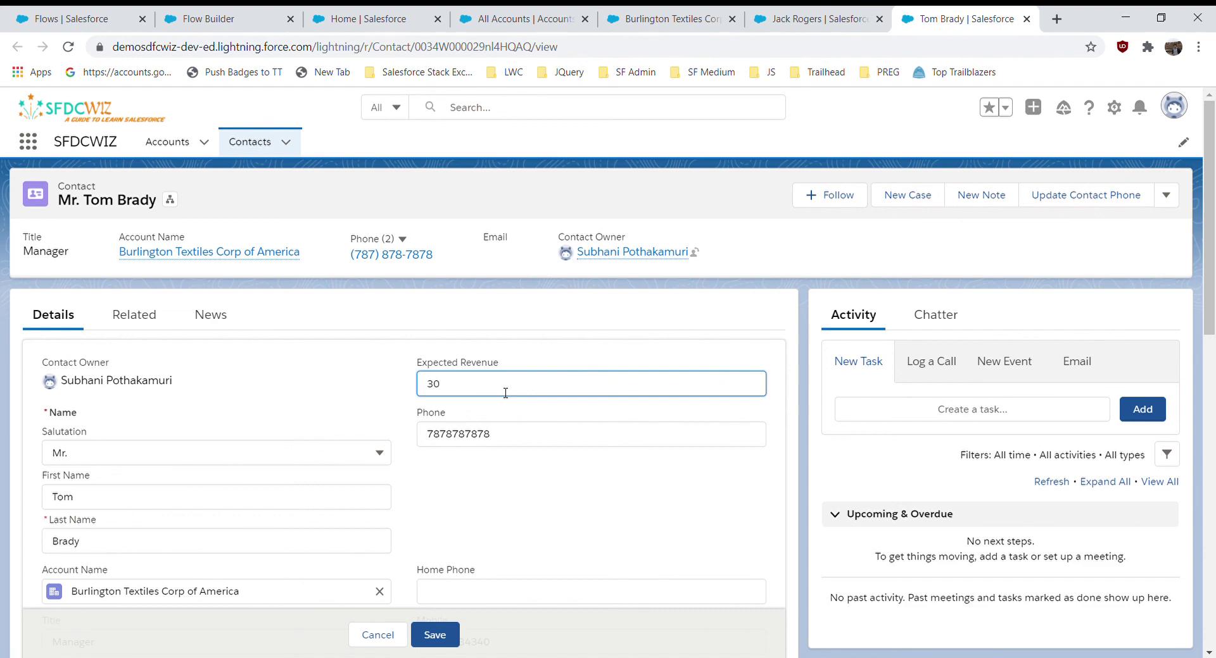
click(434, 635)
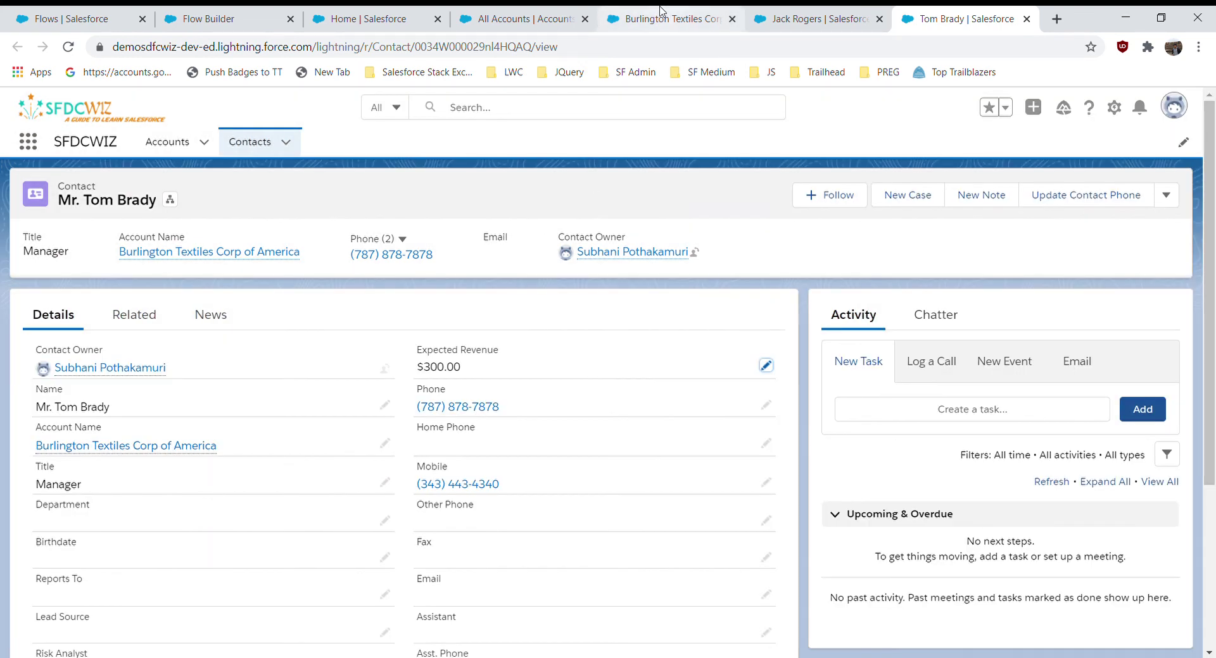
- Refresh the All Accounts list to see Burlington's Total Contacts Revenue drop to $12,300
click(589, 14)
click(604, 14)
click(592, 14)
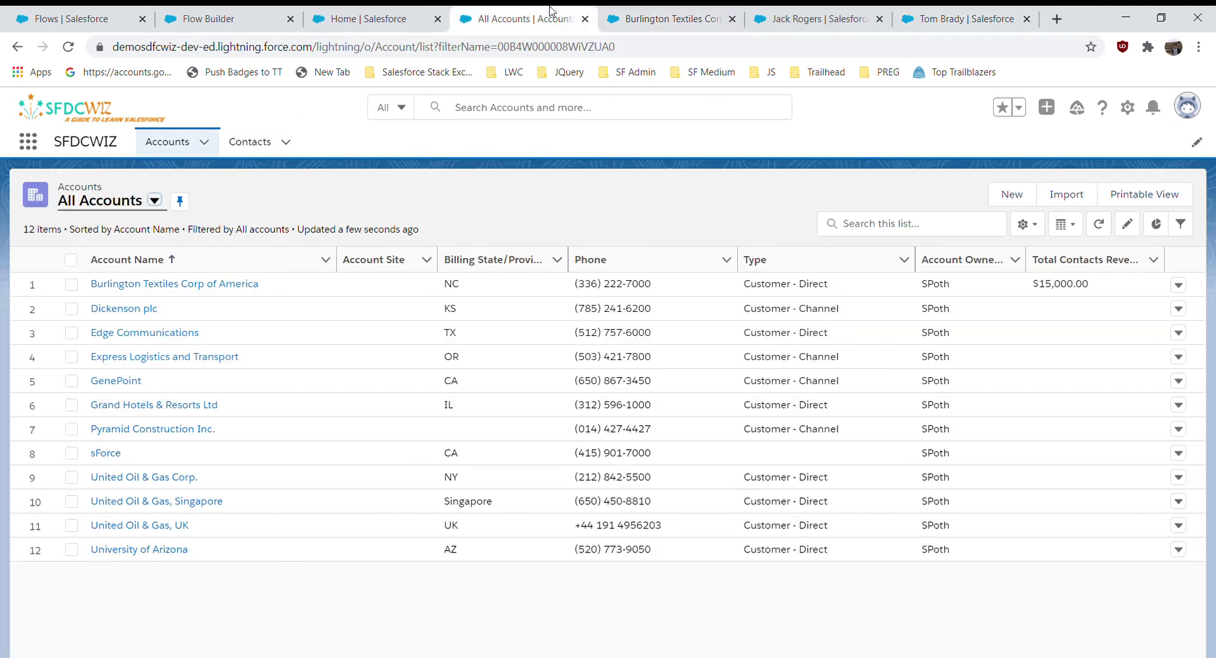
click(1101, 227)
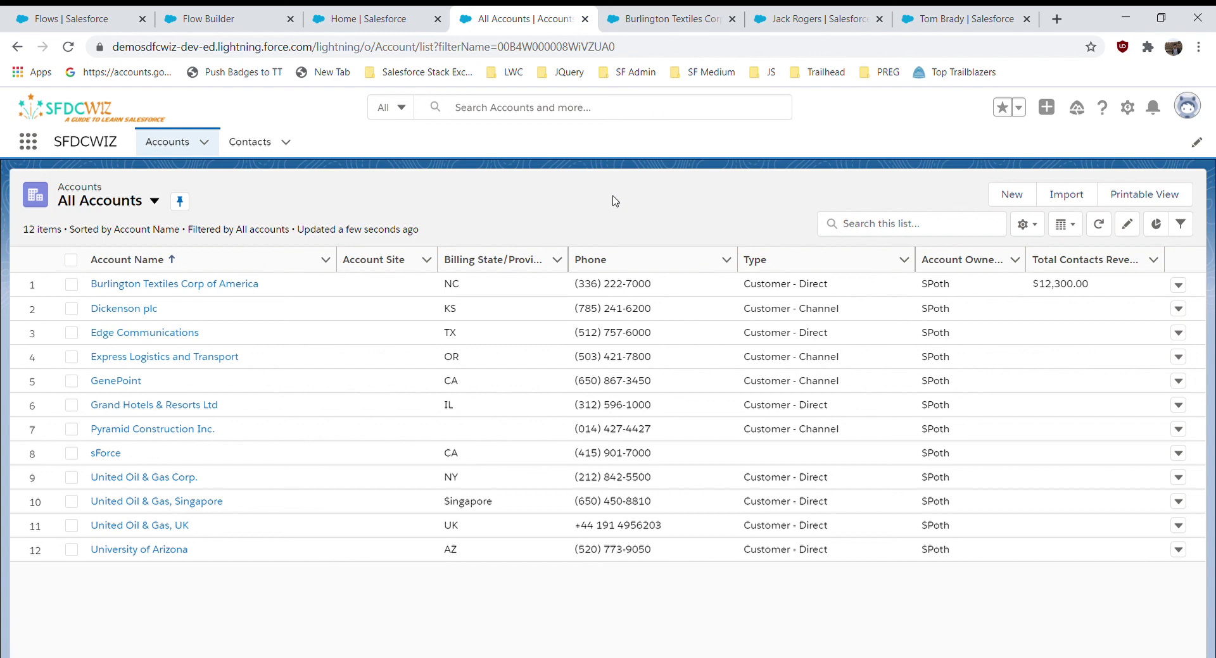
click(222, 19)
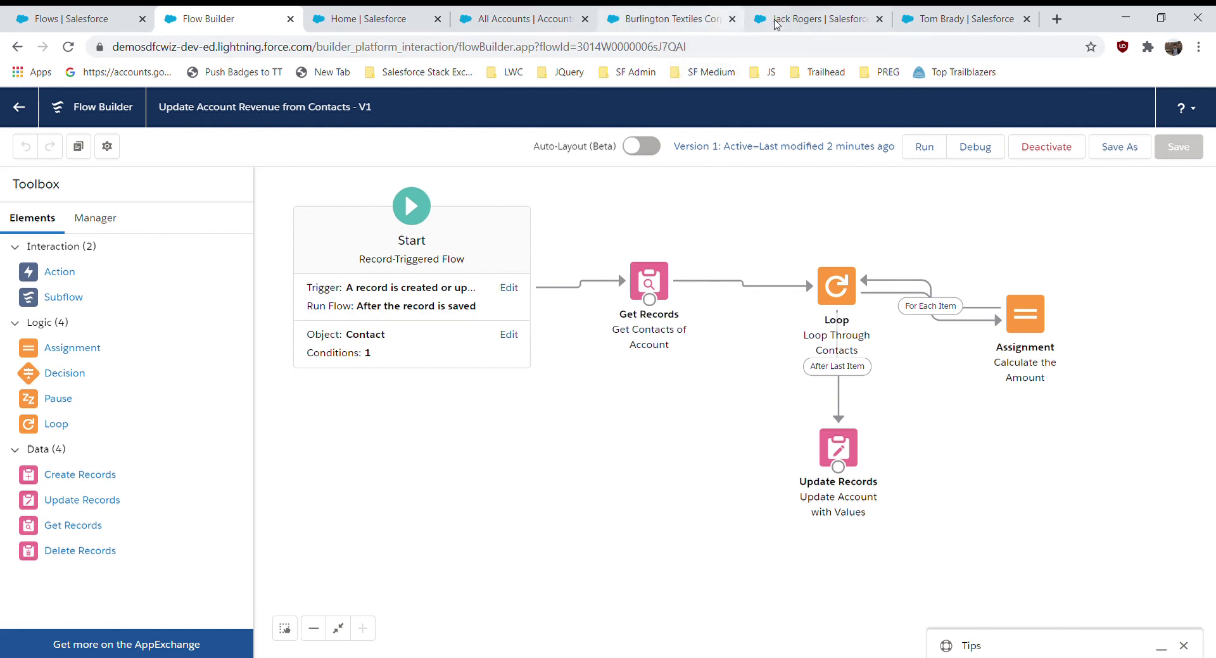
click(800, 19)
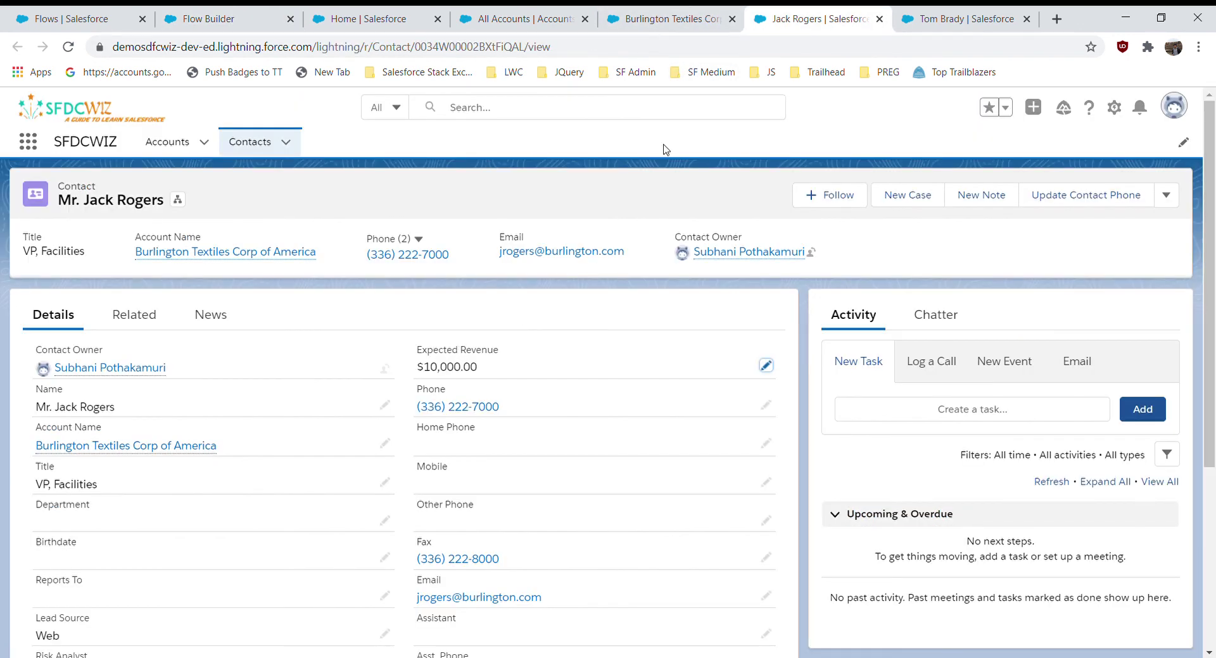
click(536, 16)
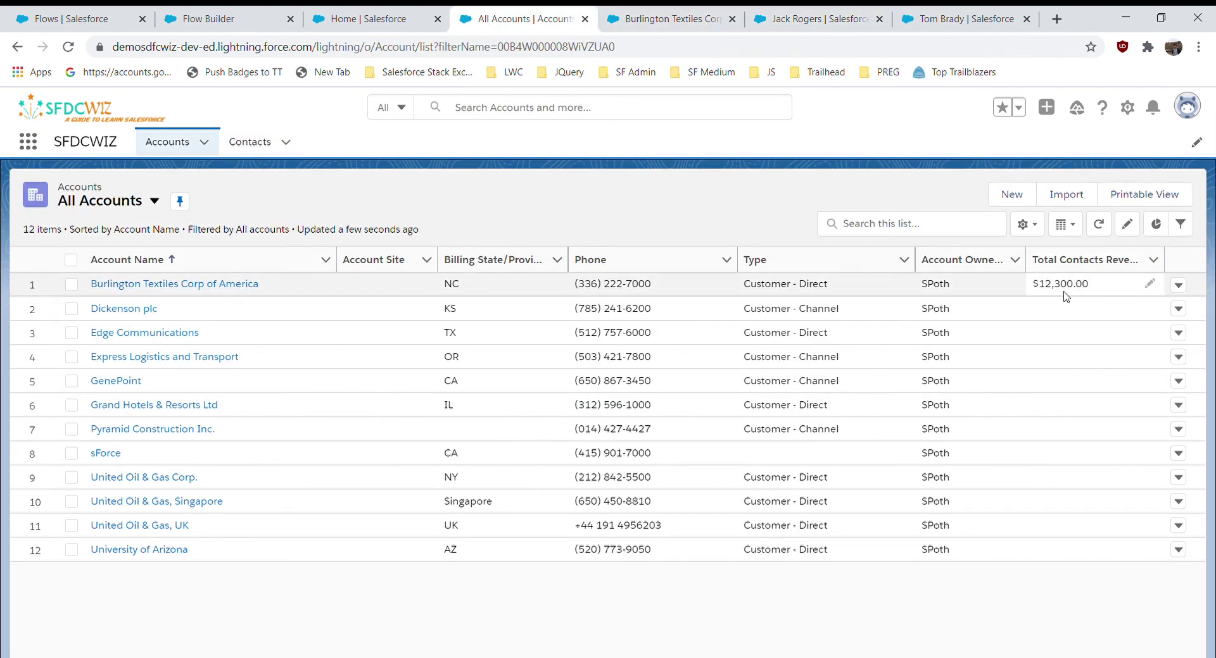
click(234, 12)
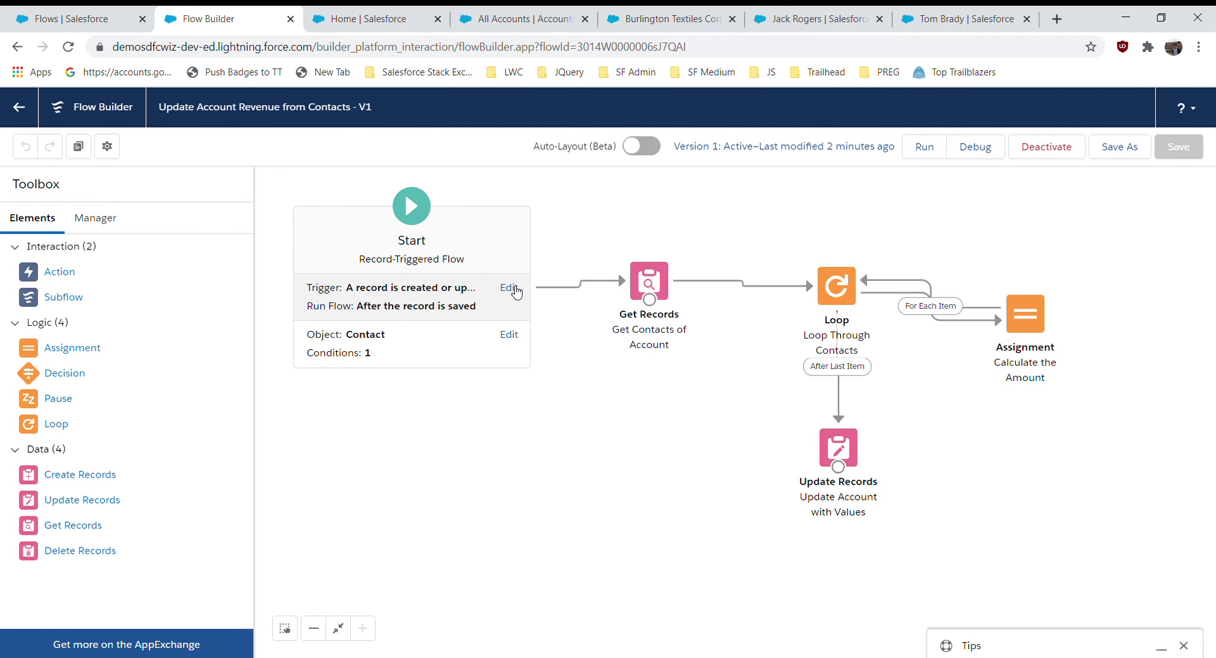
click(508, 288)
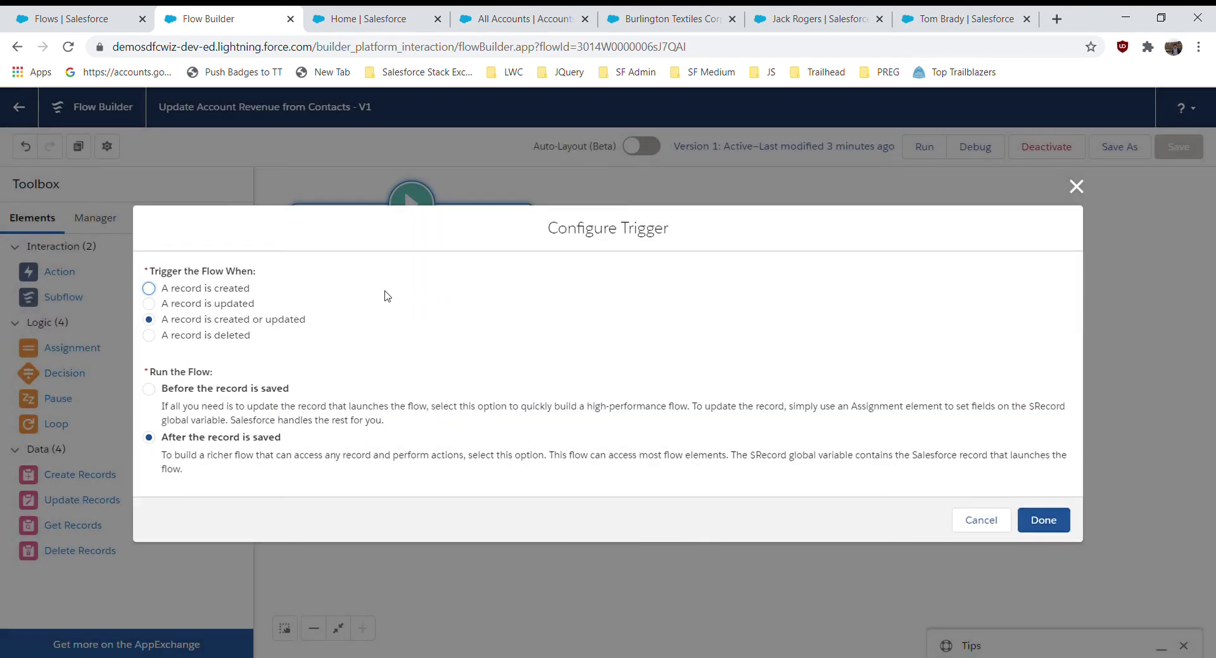
click(208, 336)
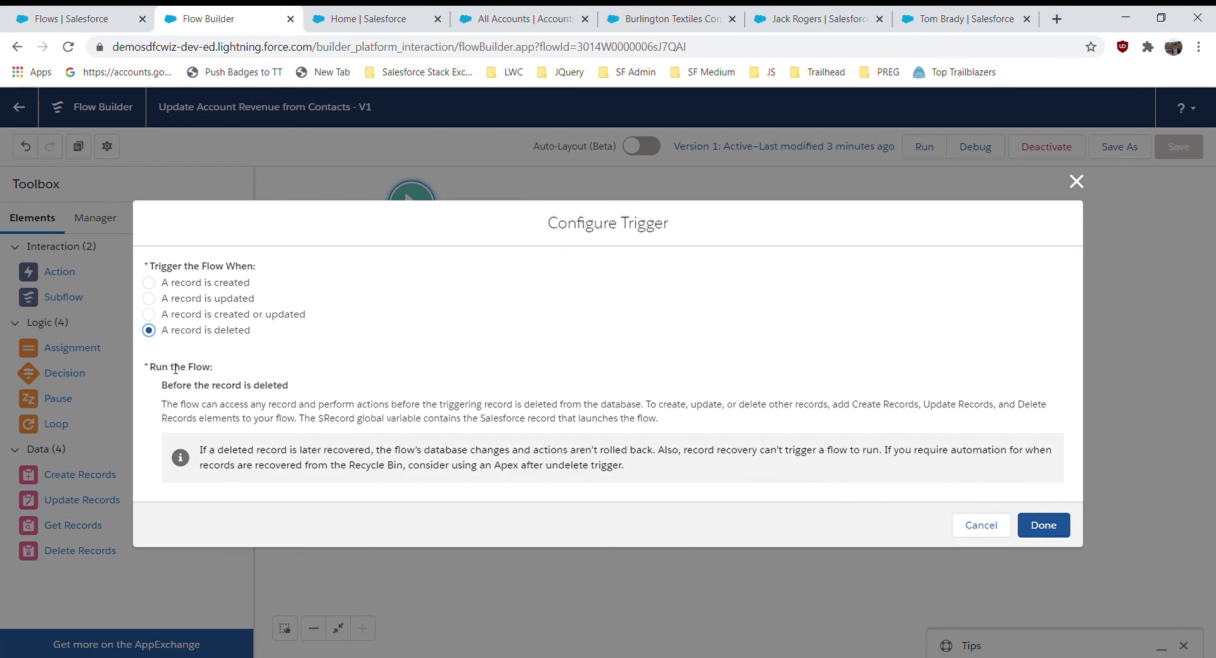
drag(291, 387, 161, 387)
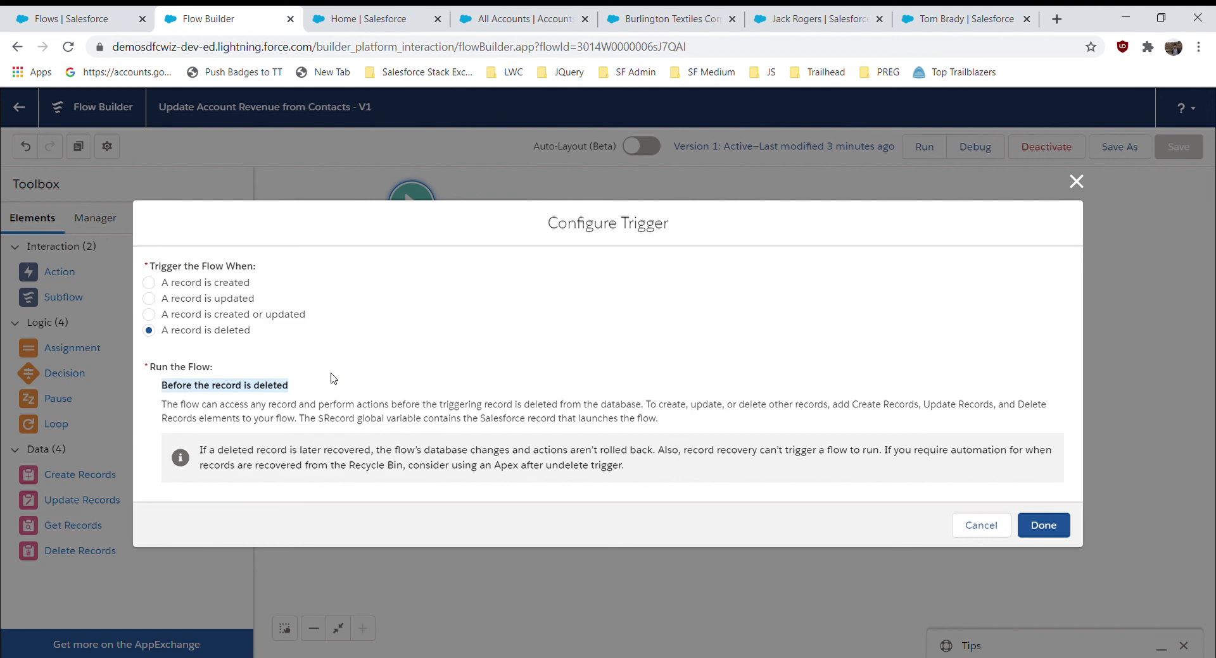
click(1076, 182)
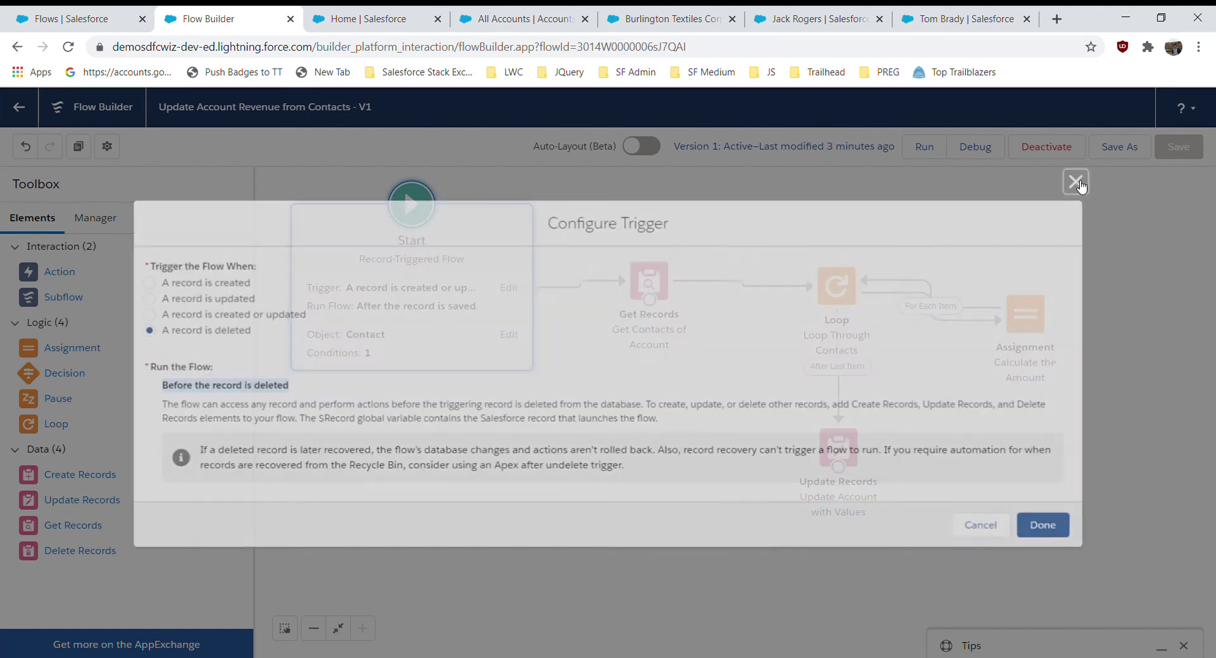
click(687, 247)
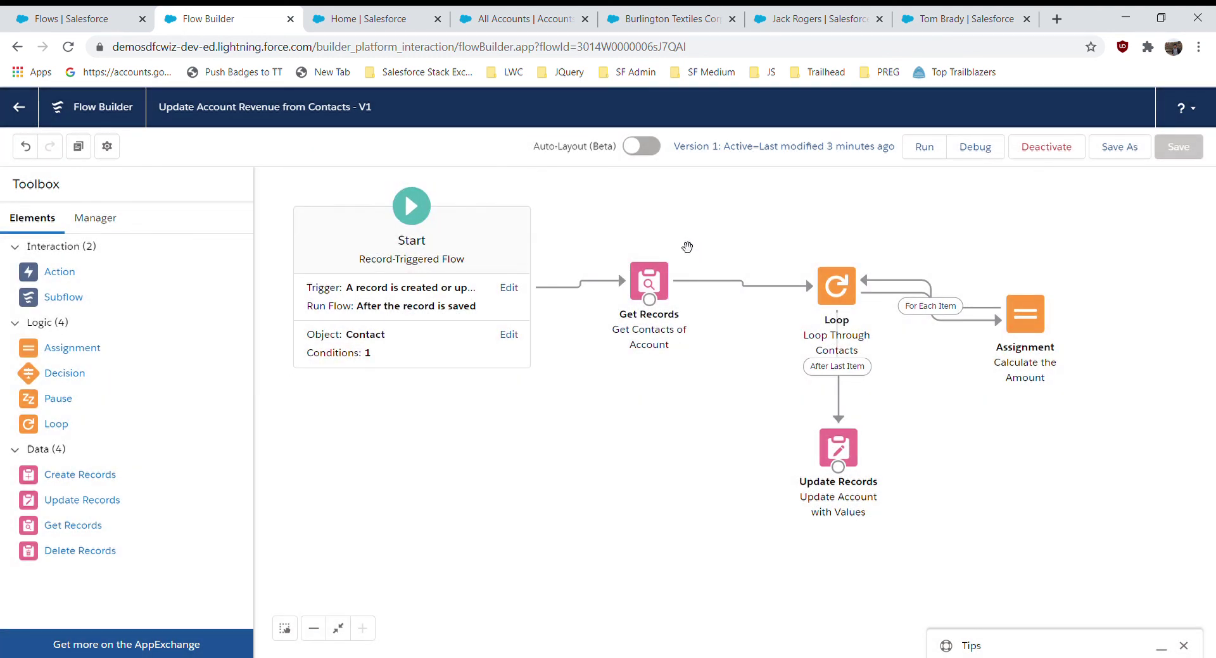